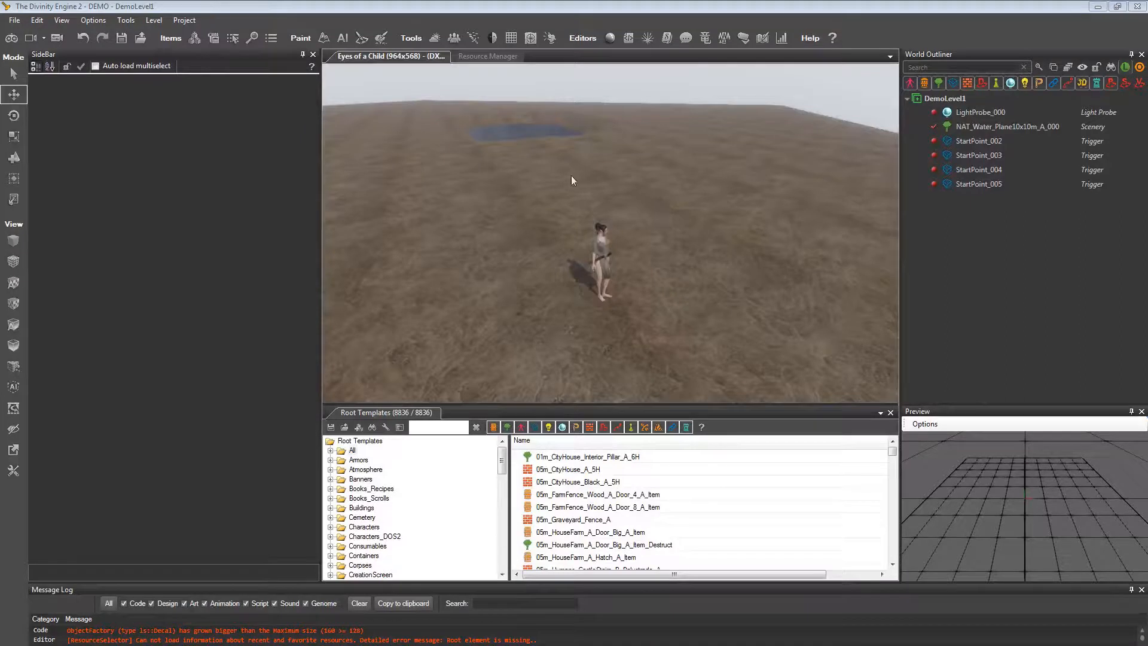
# Open the terrain editor, select Terrain_000 and bring up its terrain material in the resource list.
pyautogui.click(324, 39)
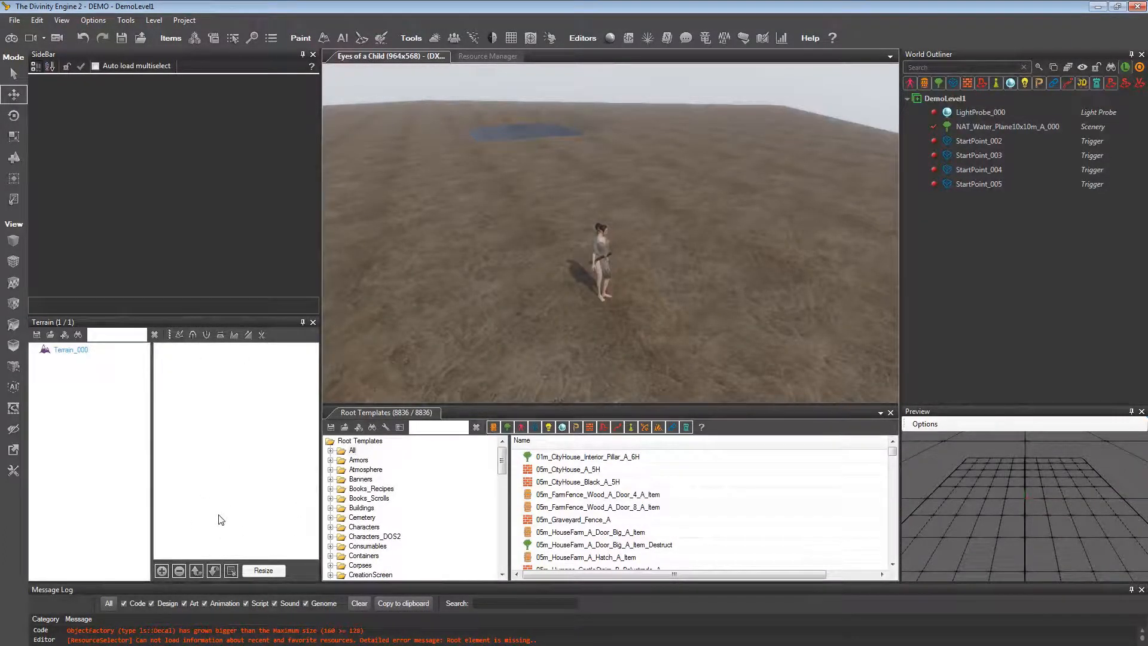
pyautogui.click(73, 351)
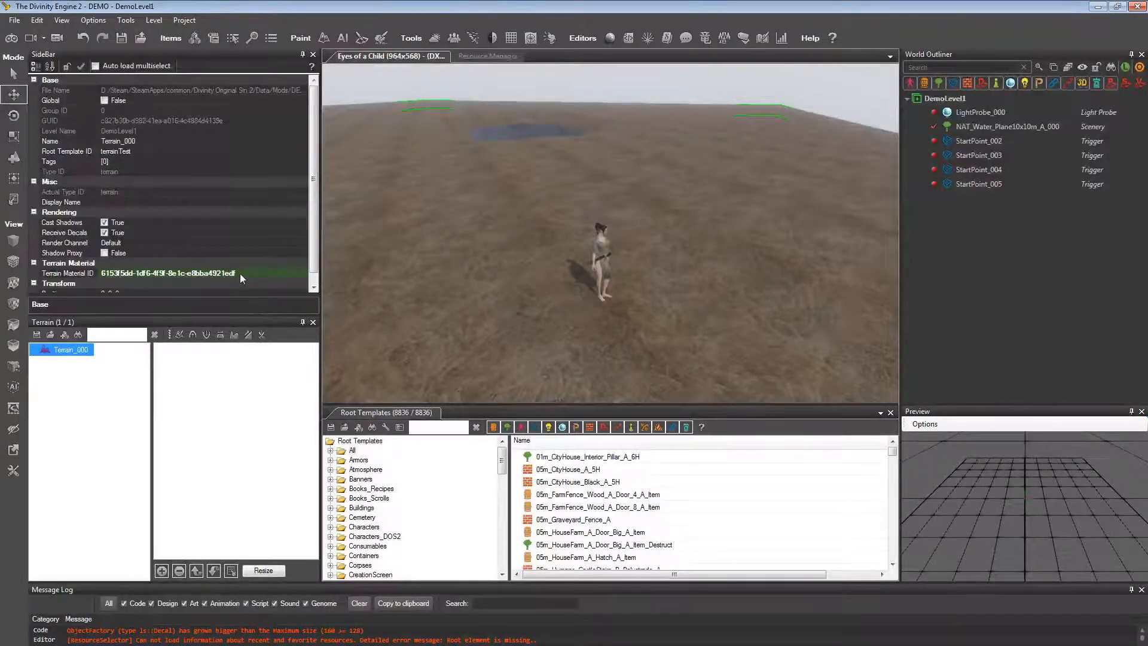
pyautogui.click(282, 273)
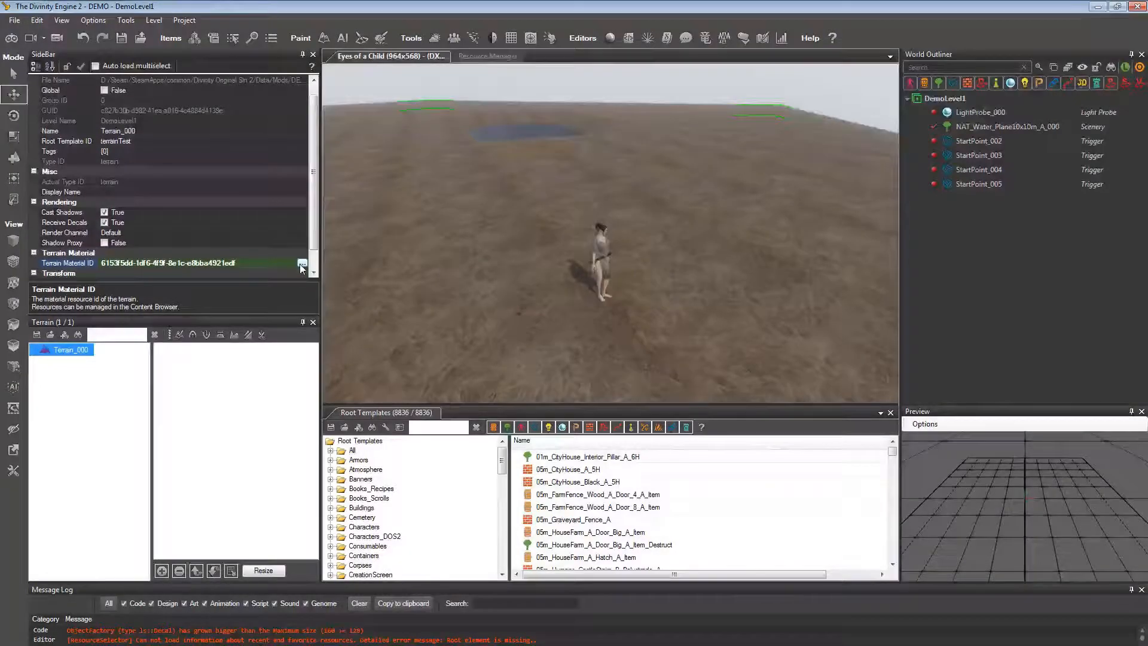
pyautogui.click(302, 263)
pyautogui.click(277, 275)
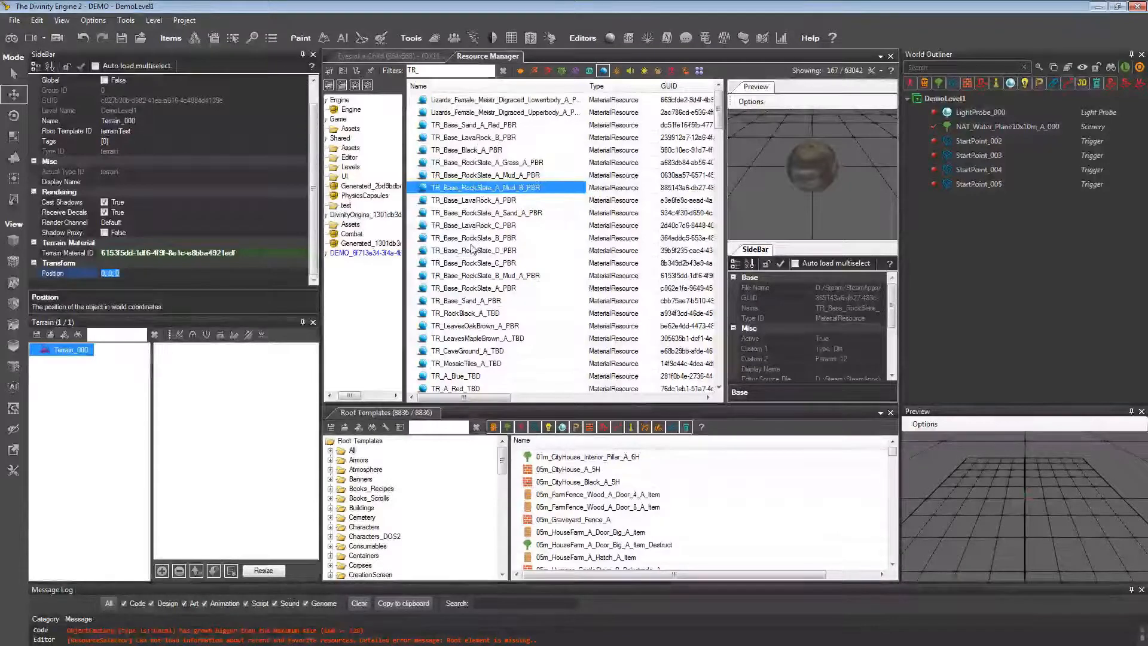
# Assign TR_Base_LavaRock_C_PBR as Terrain_000's terrain material and view the ground in the level.
pyautogui.click(462, 226)
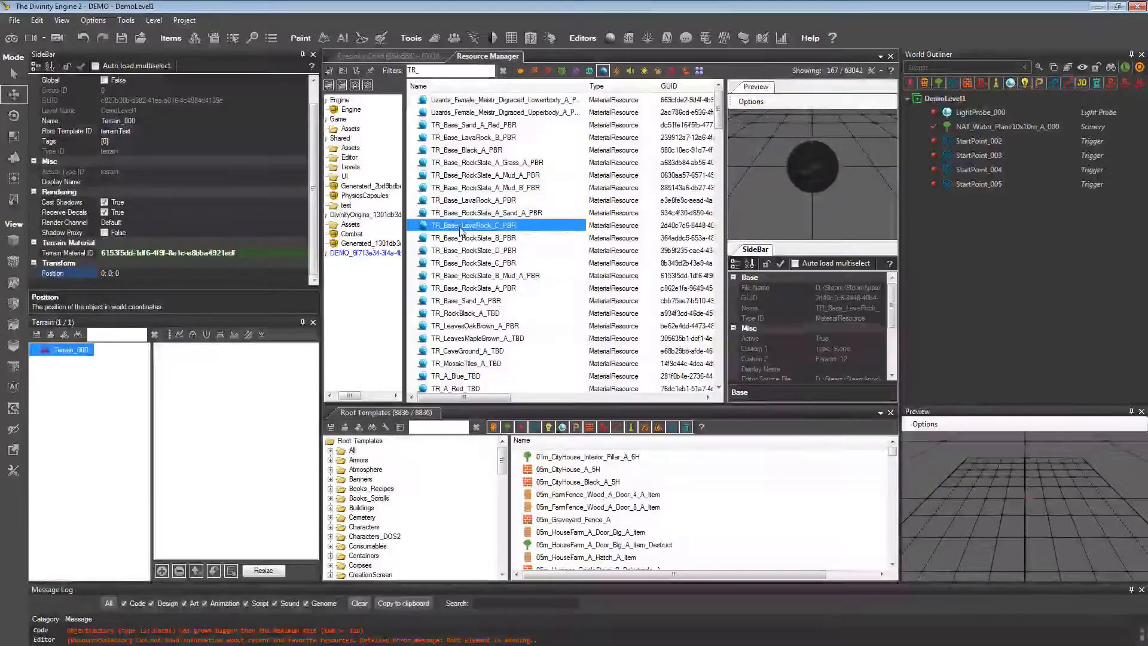
pyautogui.click(273, 253)
pyautogui.click(302, 253)
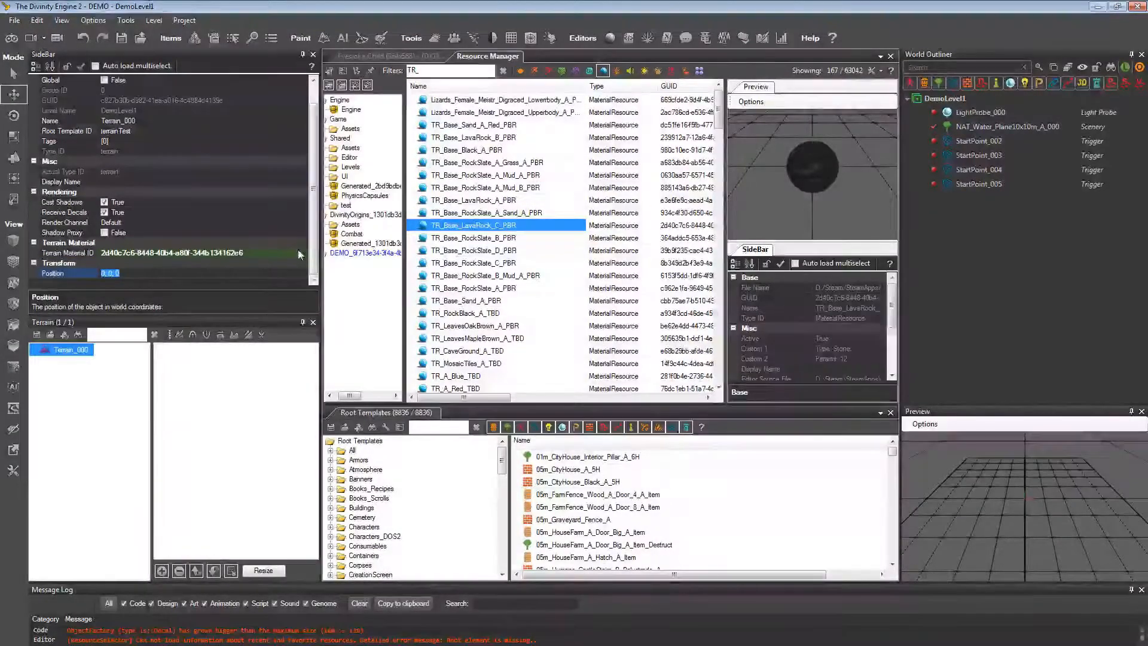
pyautogui.click(370, 55)
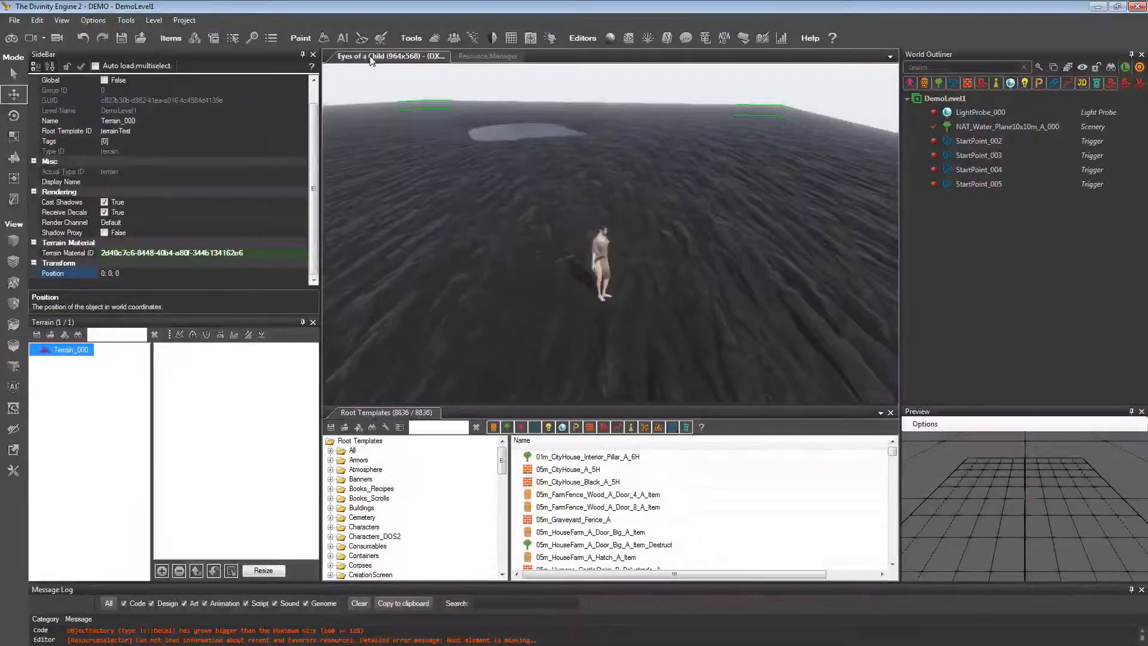
pyautogui.scroll(-3, 616, 203)
pyautogui.moveTo(625, 222); pyautogui.dragTo(677, 229, button='right')
pyautogui.scroll(3, 614, 199)
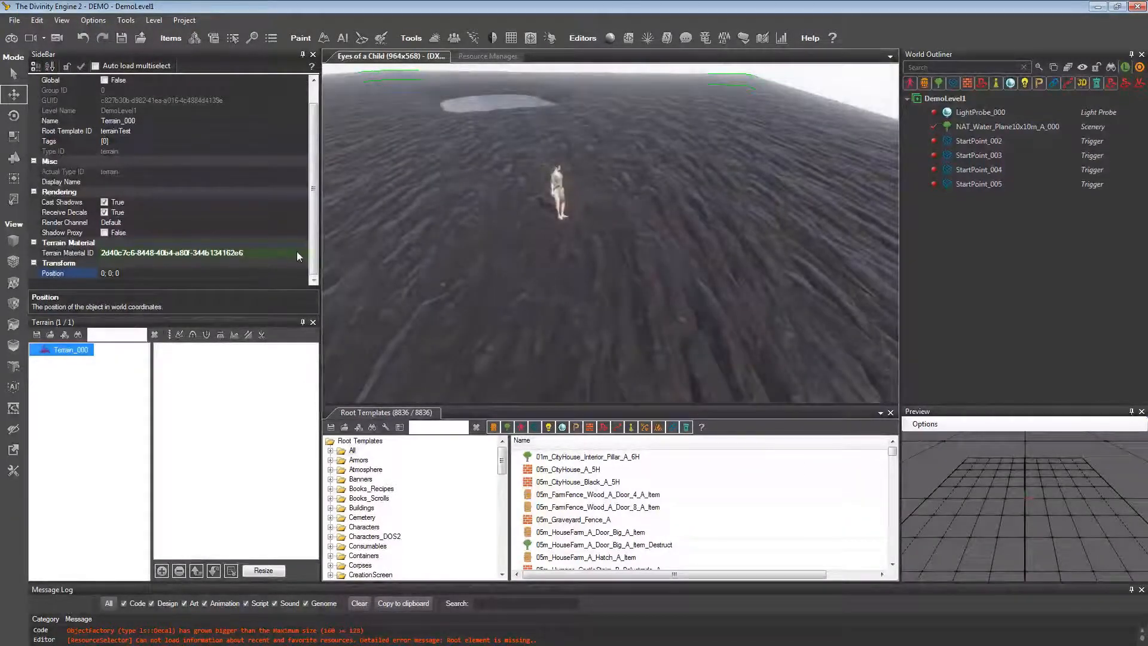
# Set Terrain_000's terrain material to TR_Base_RockSlate_A_Sand_A_PBR and view the ground in the level.
pyautogui.click(297, 254)
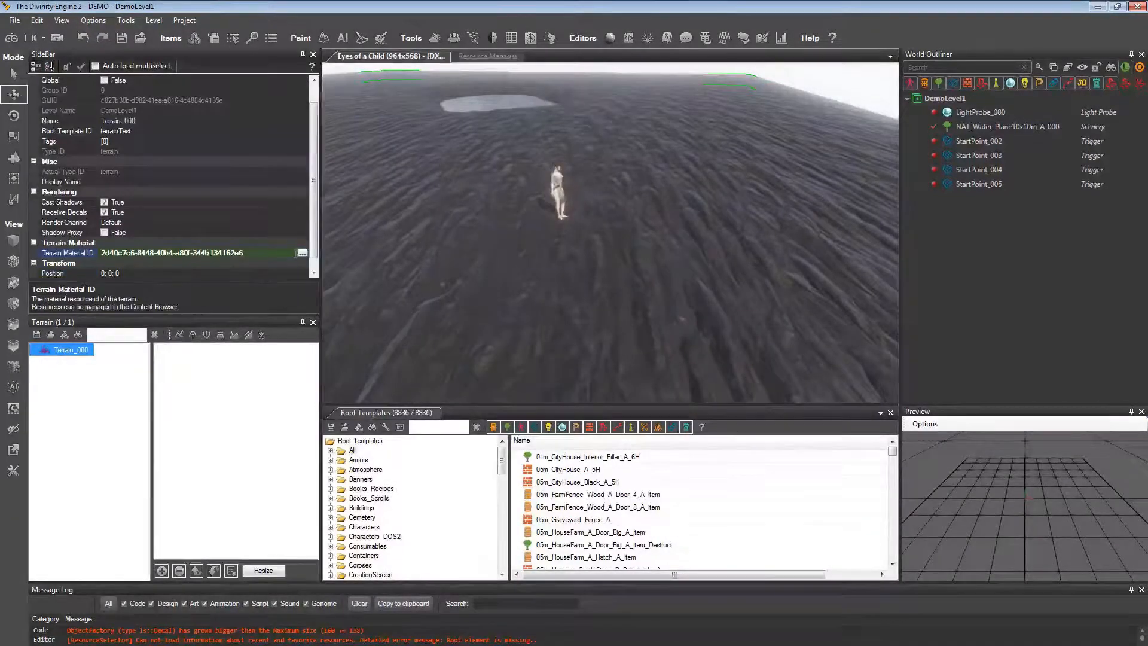
pyautogui.click(264, 265)
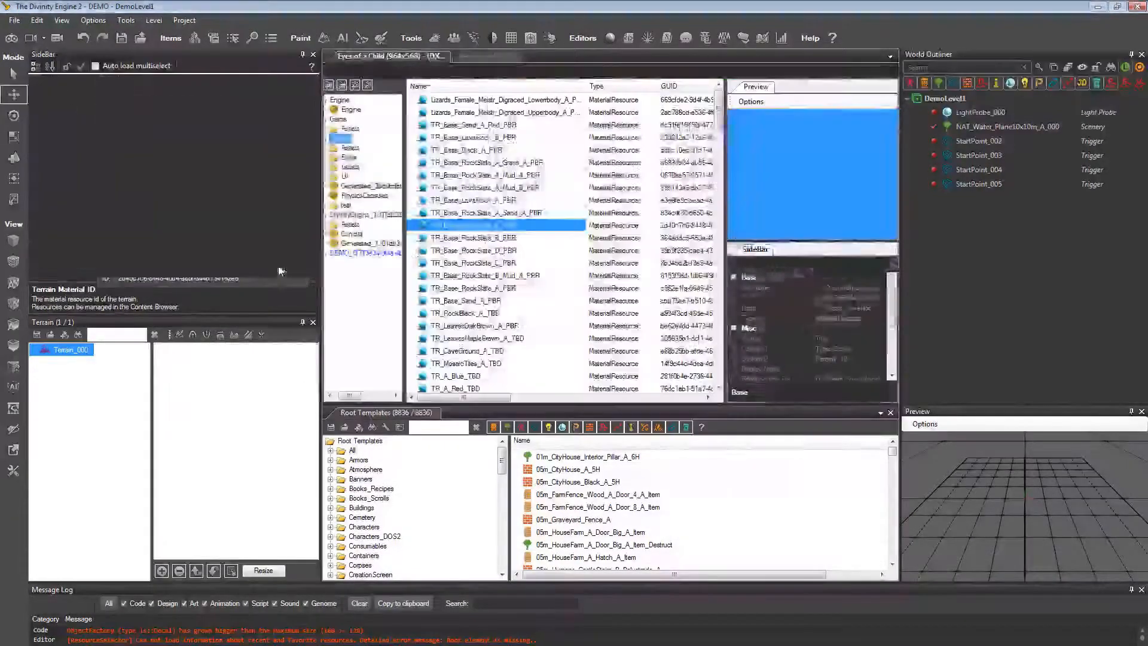
pyautogui.click(477, 215)
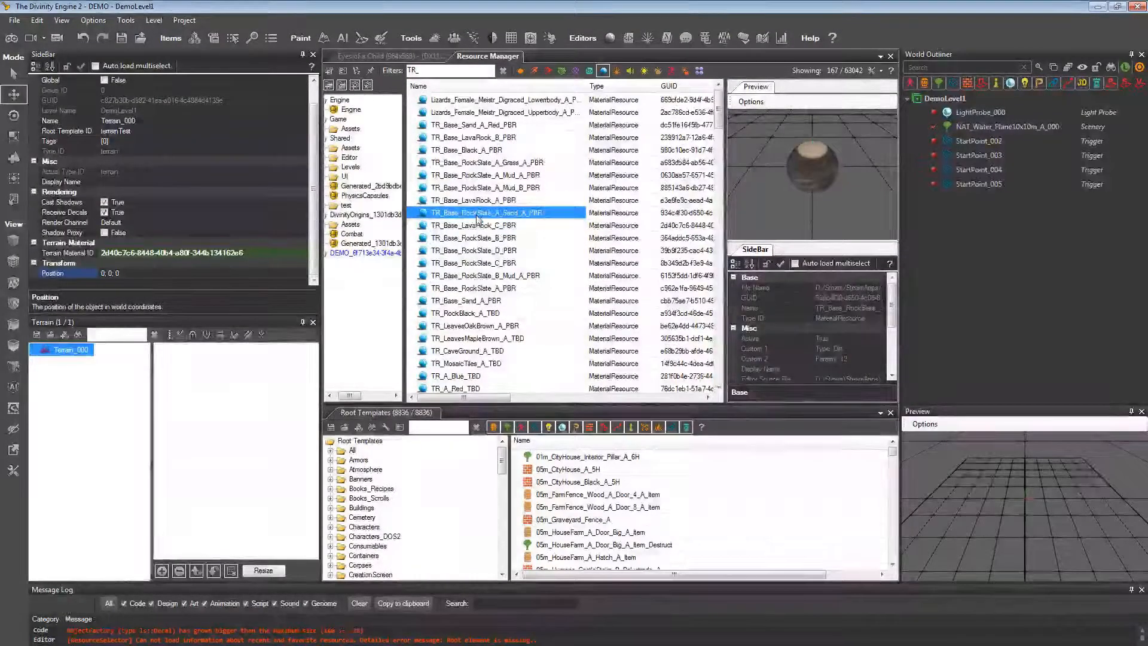
pyautogui.click(300, 254)
pyautogui.click(302, 254)
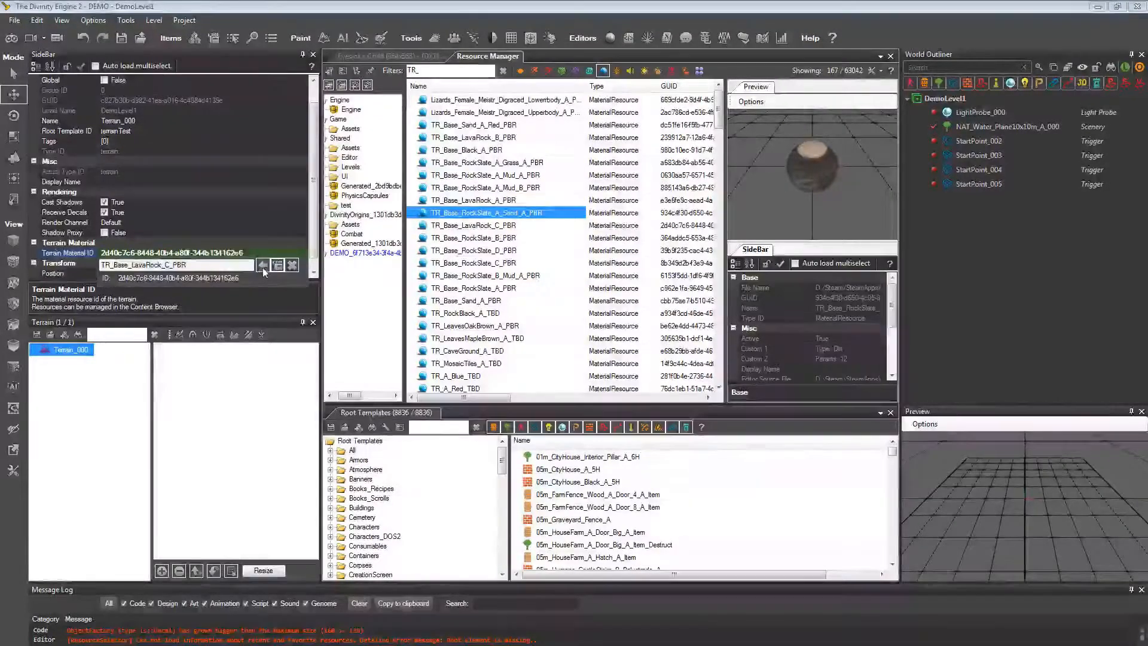
pyautogui.click(263, 266)
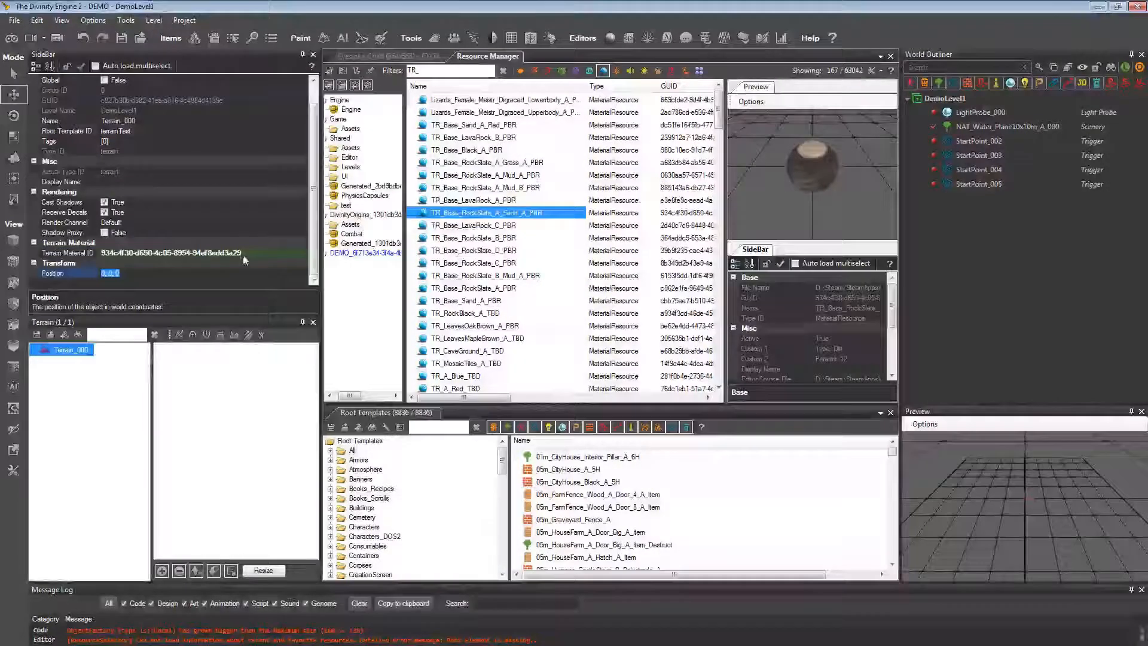
pyautogui.click(362, 57)
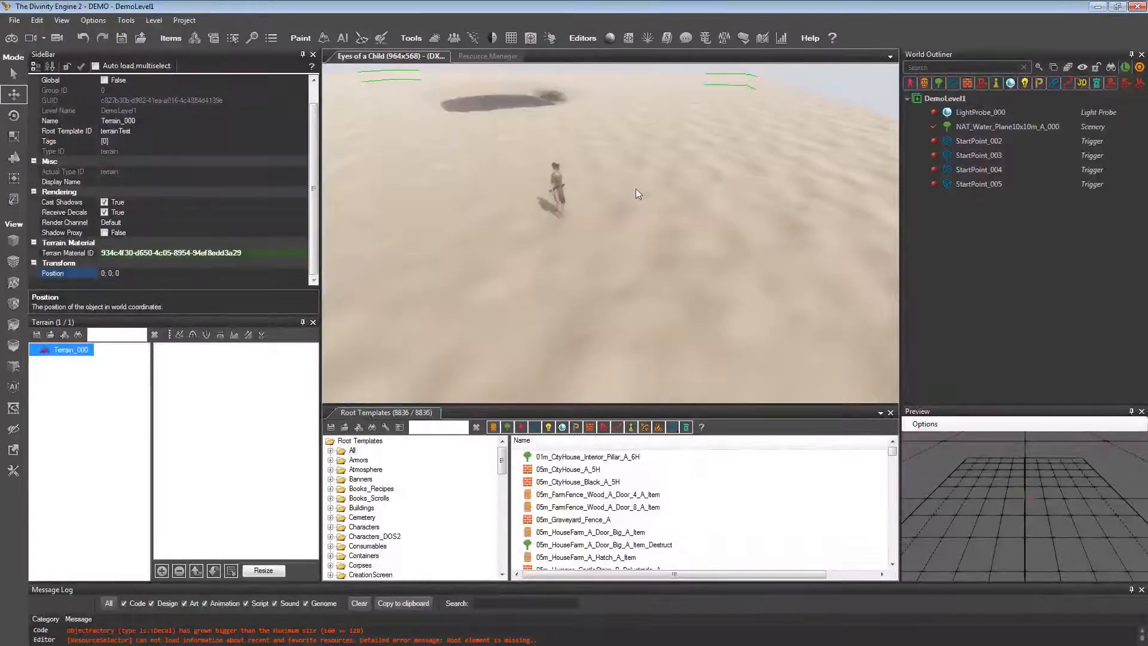
pyautogui.scroll(-5, 586, 190)
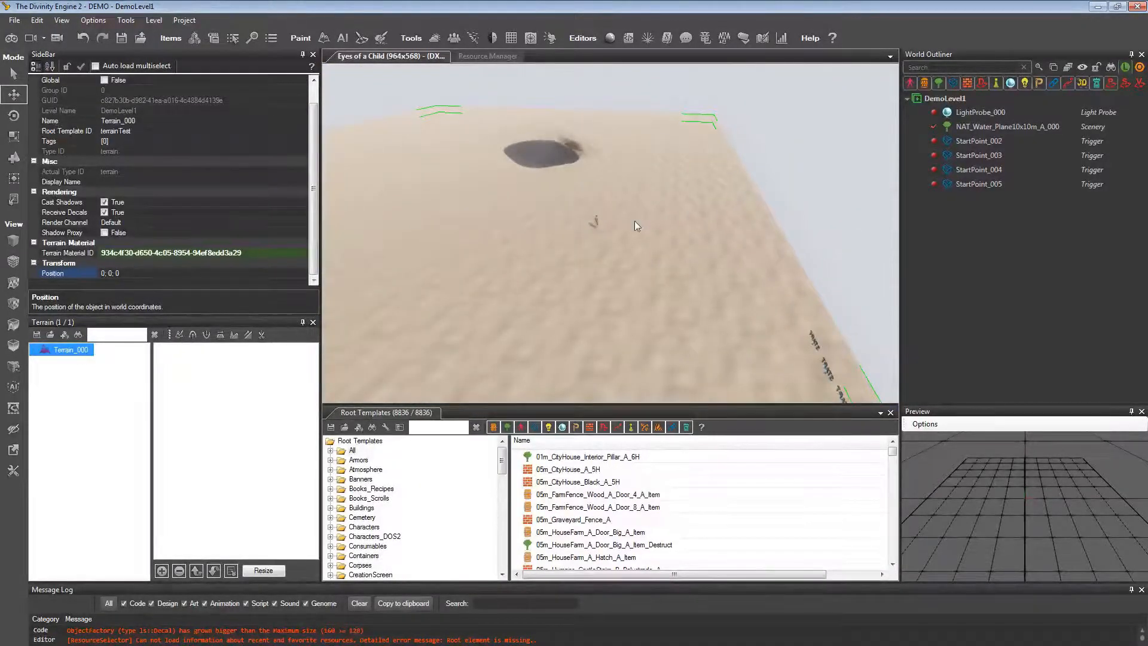
pyautogui.moveTo(633, 221); pyautogui.dragTo(571, 217, button='right')
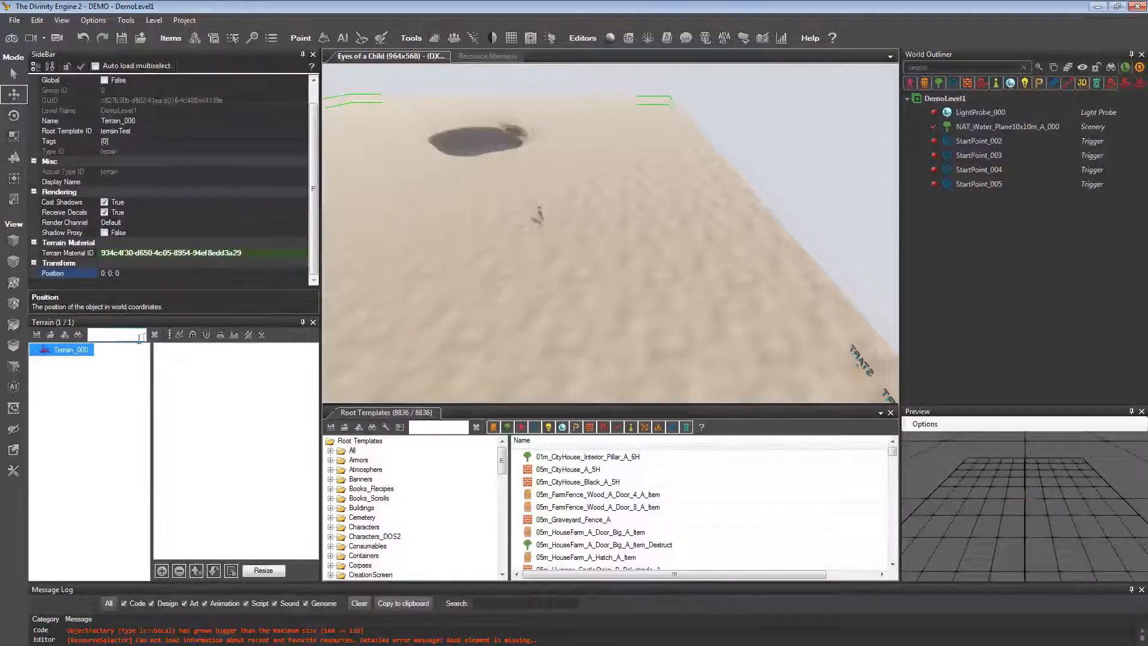
# Create a new terrain of 1 by 1 patches (64 by 64 meters) with material TR_Base_RockSlate_A_Mud_A_PBR.
pyautogui.click(63, 335)
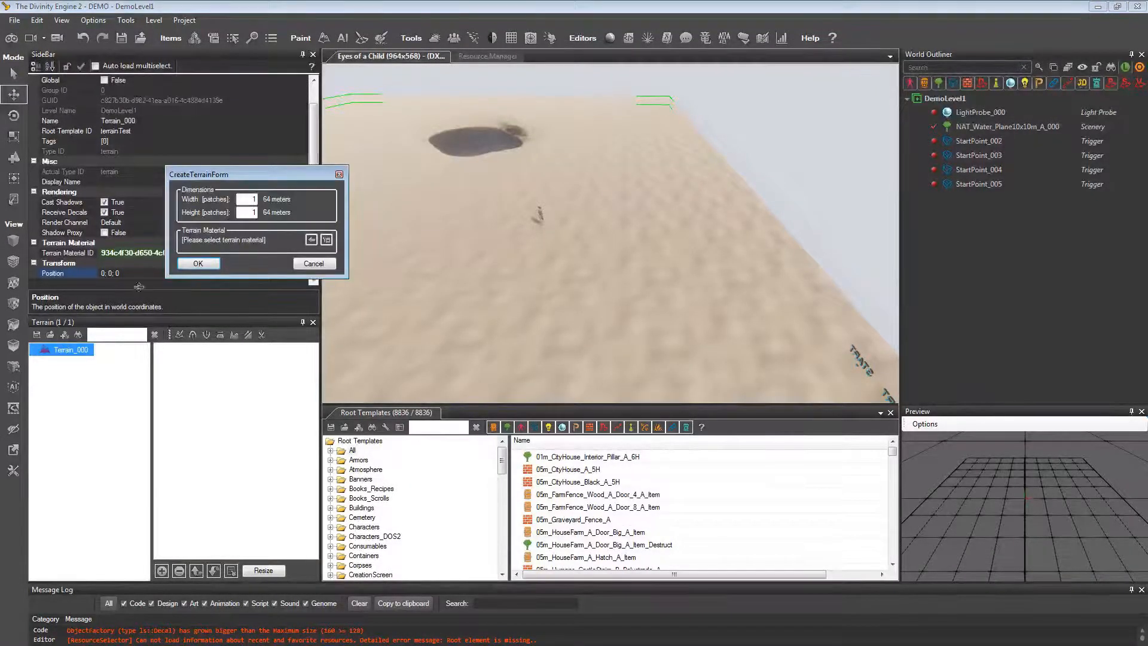
pyautogui.click(325, 239)
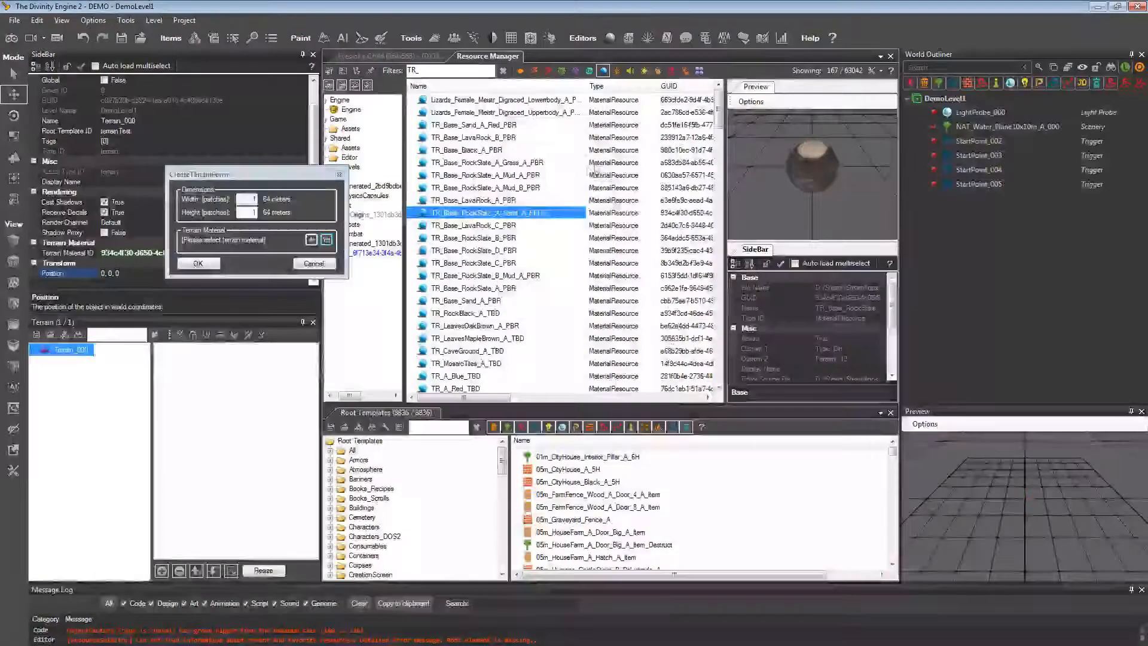
pyautogui.click(464, 127)
pyautogui.click(466, 175)
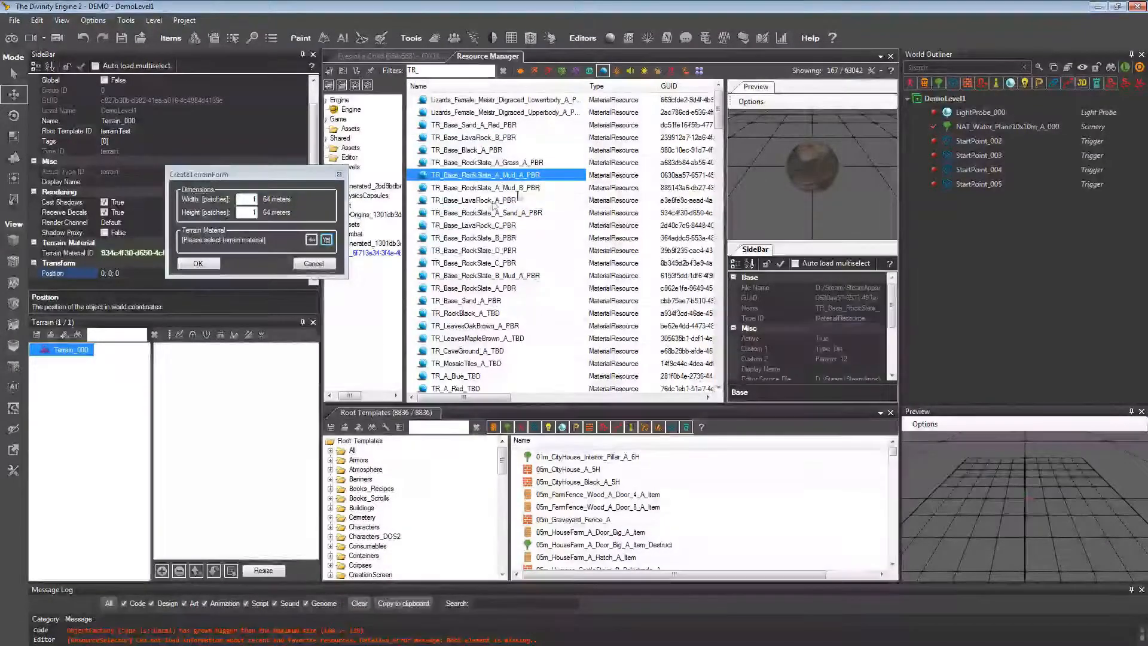
pyautogui.click(310, 240)
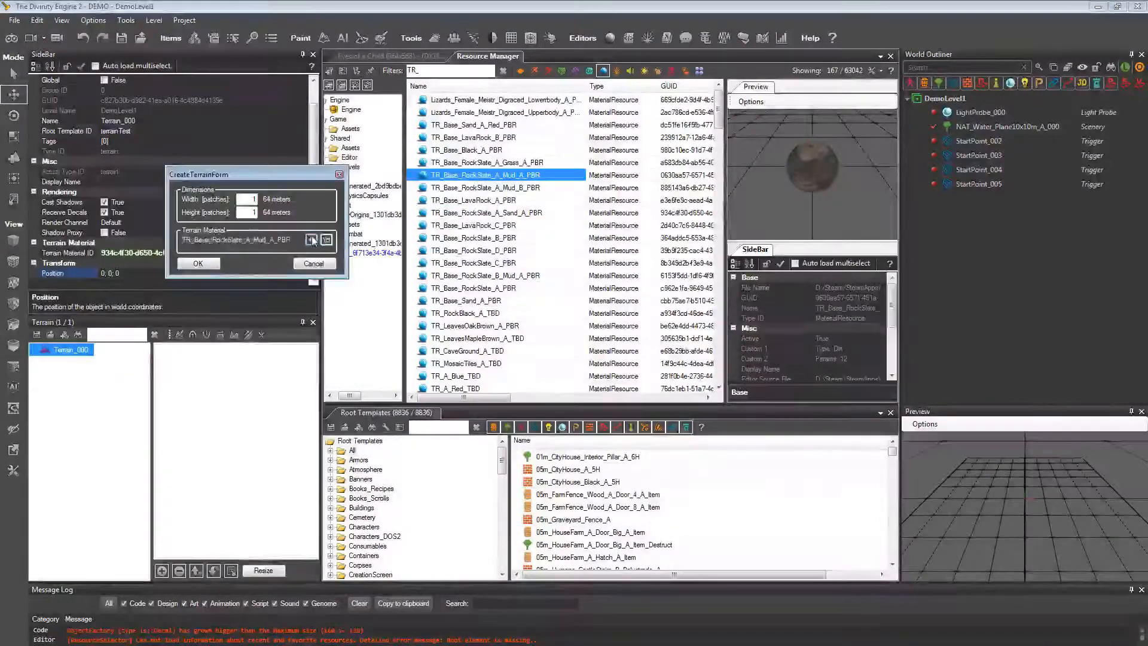
pyautogui.click(197, 264)
# Move the new mud terrain along its red axis so it sits beside the sand terrain.
pyautogui.click(71, 361)
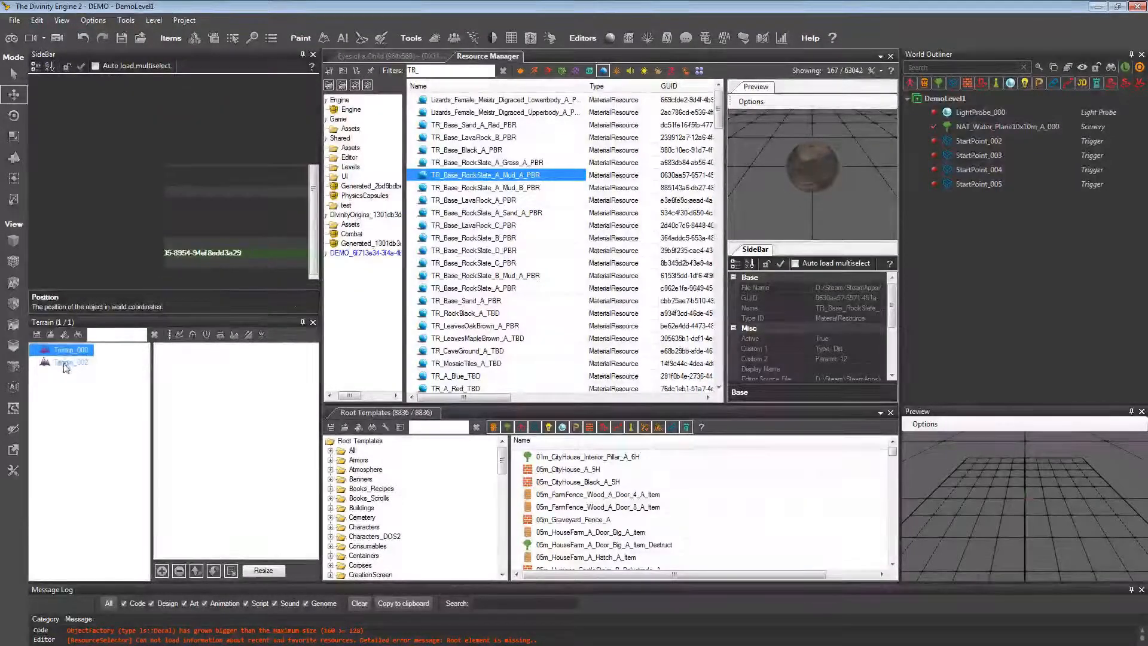
pyautogui.click(386, 56)
pyautogui.moveTo(493, 148); pyautogui.dragTo(685, 242, button='middle')
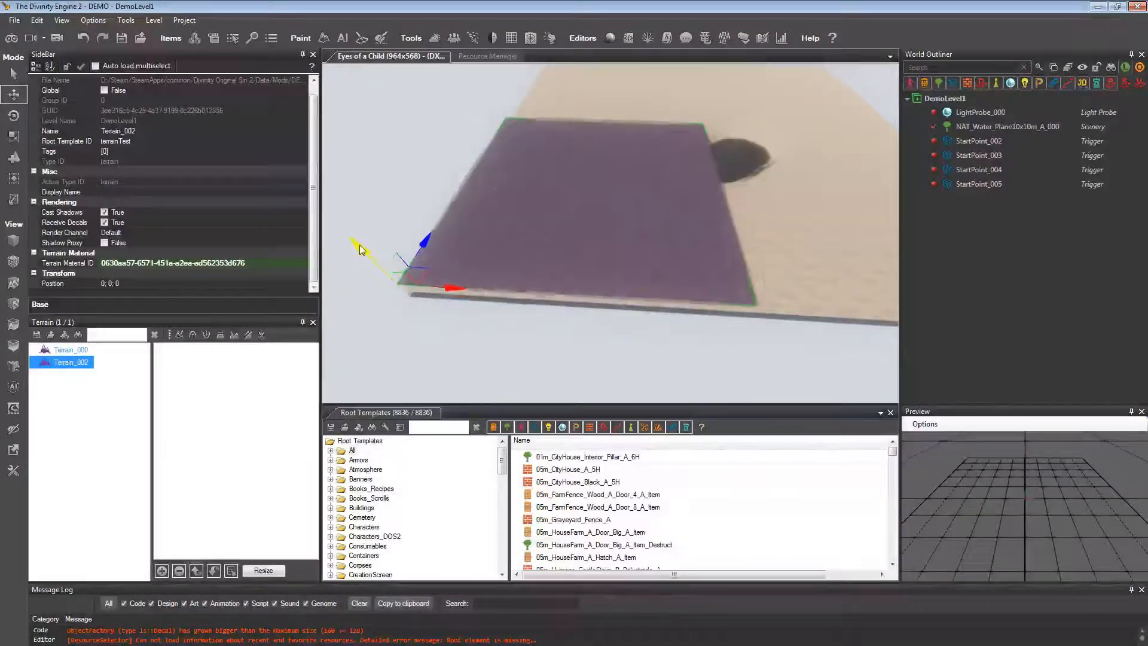
pyautogui.moveTo(455, 293); pyautogui.dragTo(814, 289)
pyautogui.press('d')
# Set Terrain_000's terrain material to TR_Base_RockSlate_A_Mud_A_PBR, matching the neighbouring terrain, and view the ground around the character.
pyautogui.click(472, 268)
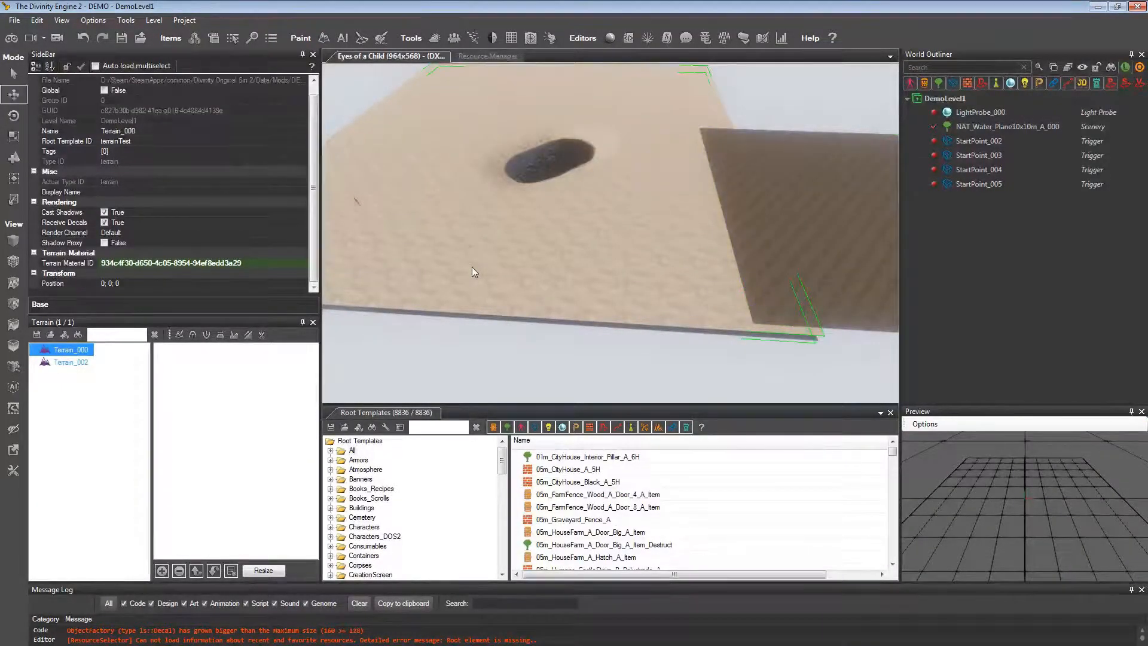
pyautogui.click(272, 262)
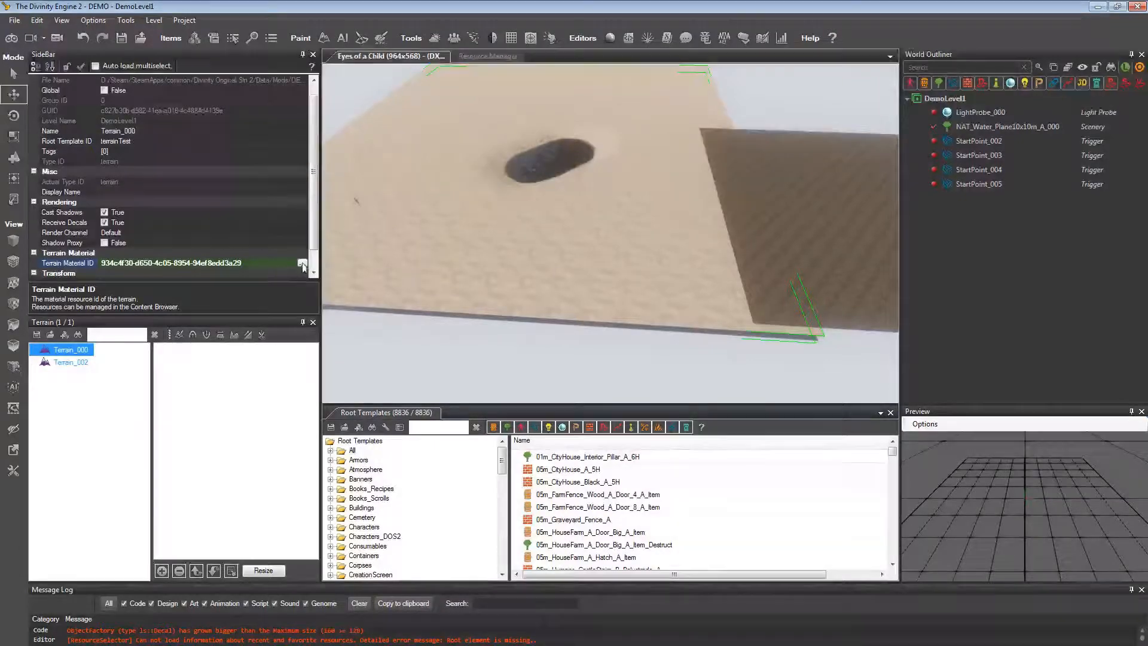
pyautogui.click(306, 267)
pyautogui.click(279, 275)
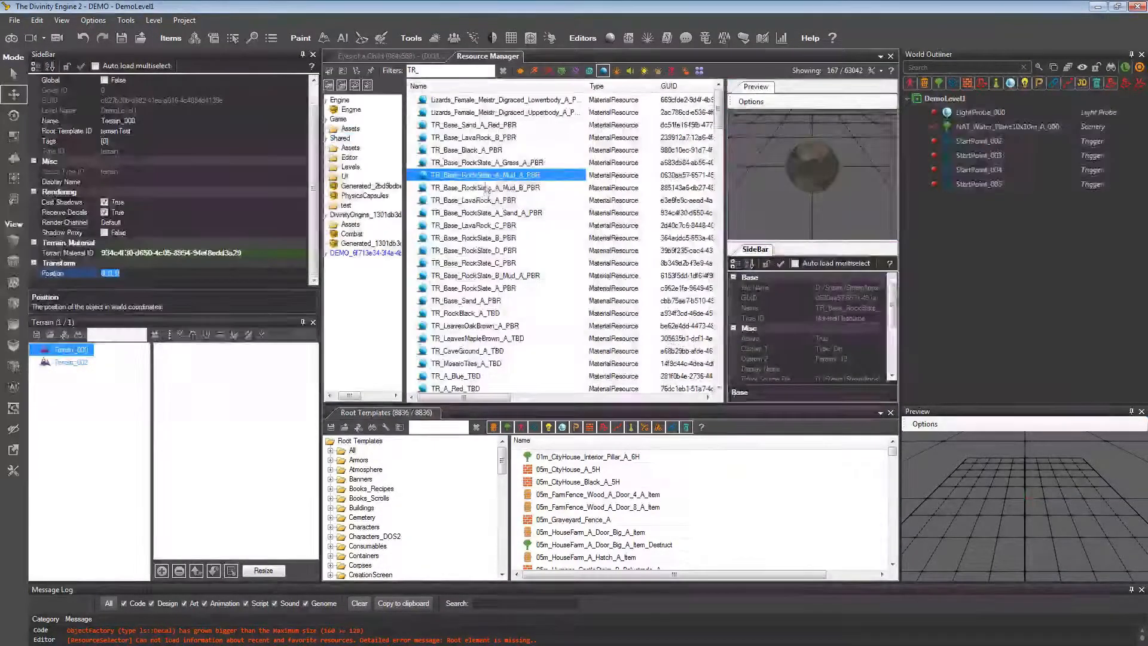
pyautogui.click(290, 252)
pyautogui.click(302, 254)
pyautogui.click(263, 266)
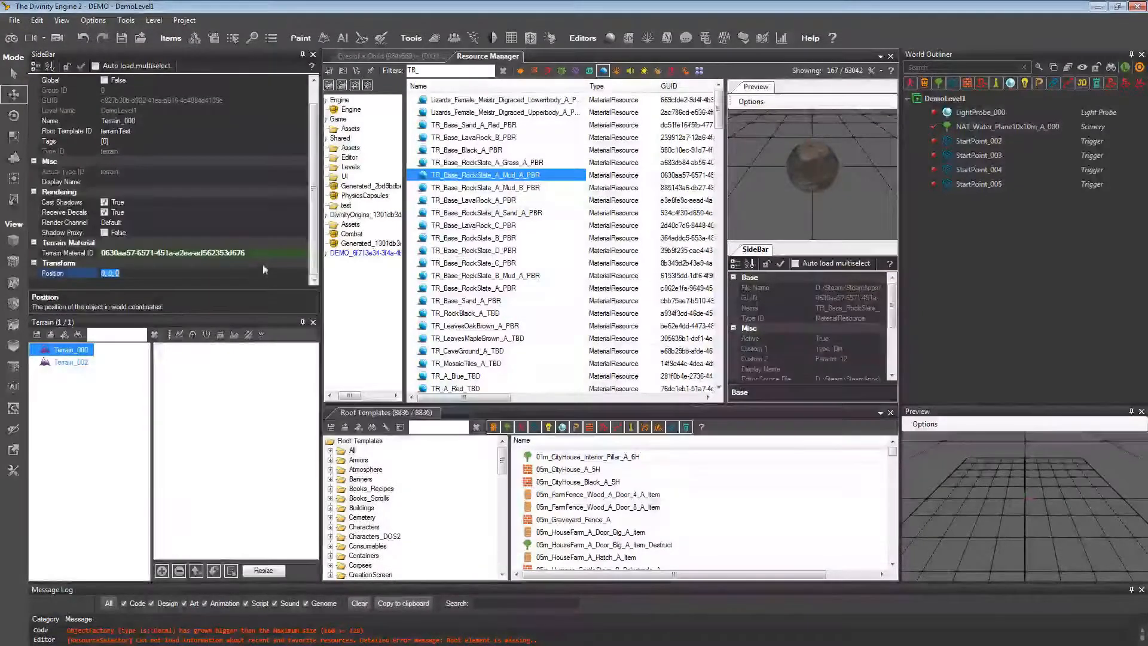
pyautogui.click(382, 56)
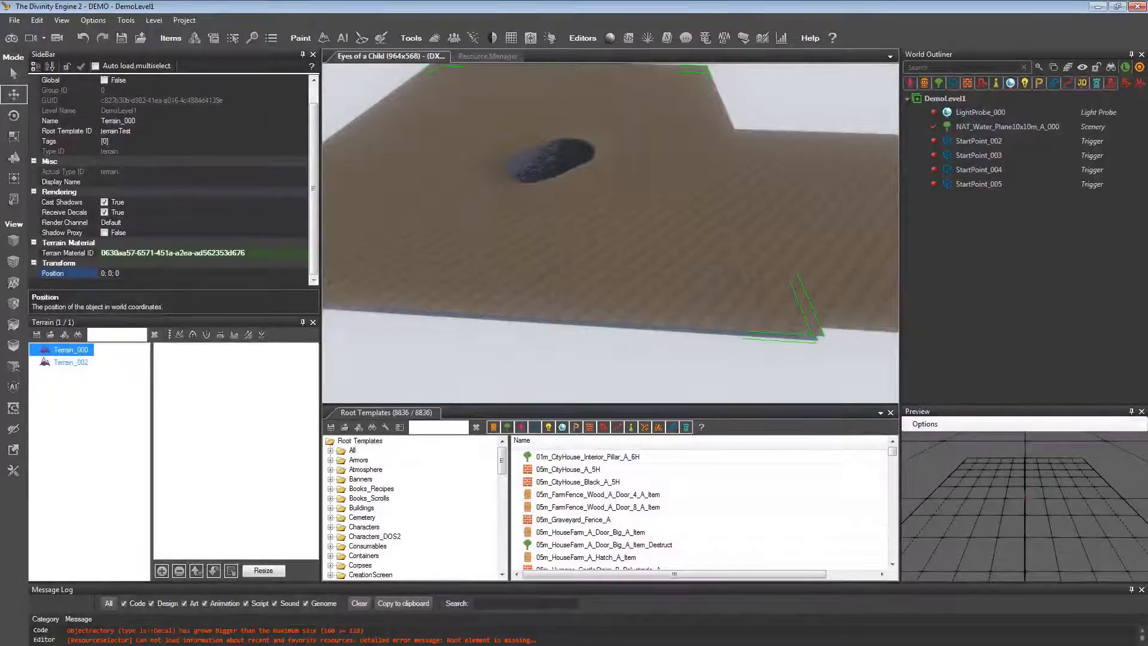
pyautogui.press('a')
pyautogui.press('w')
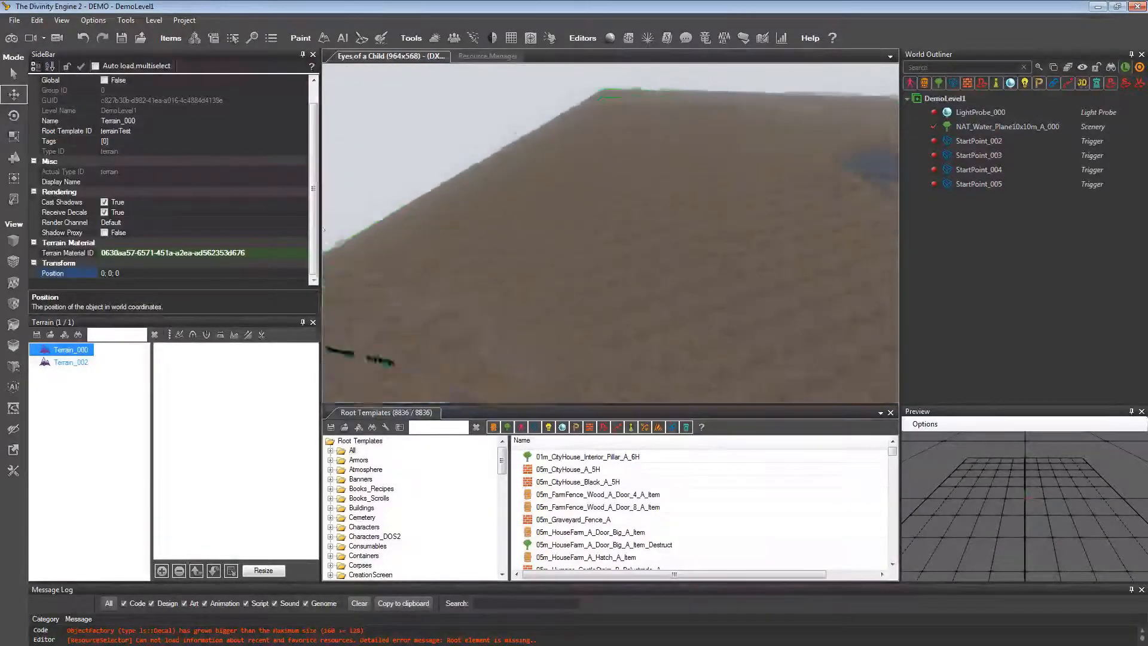
pyautogui.moveTo(545, 209); pyautogui.dragTo(521, 179, button='right')
pyautogui.press('w')
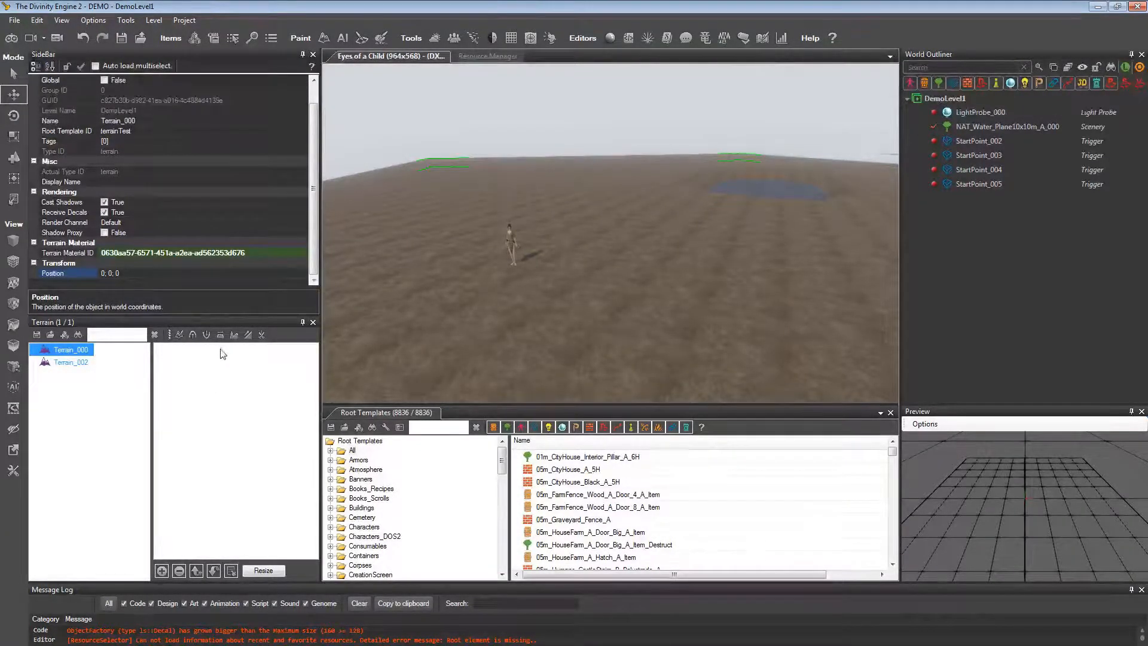
# Add the material TR_RockBlack_A_TBD as a layer to Terrain_000.
pyautogui.click(478, 57)
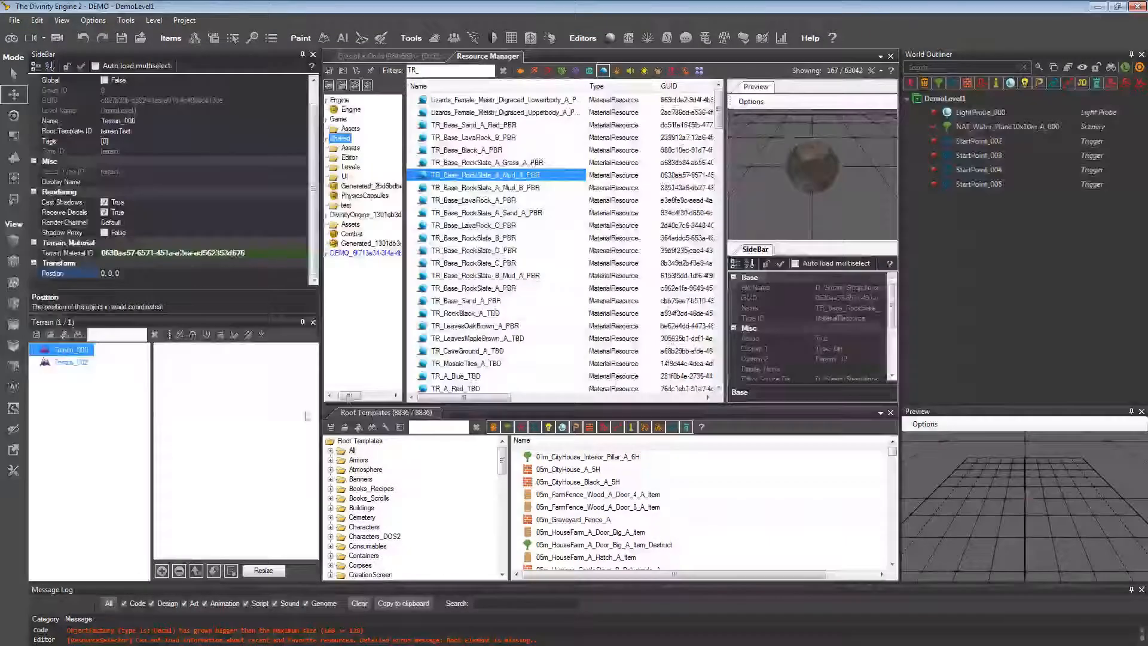
pyautogui.click(522, 275)
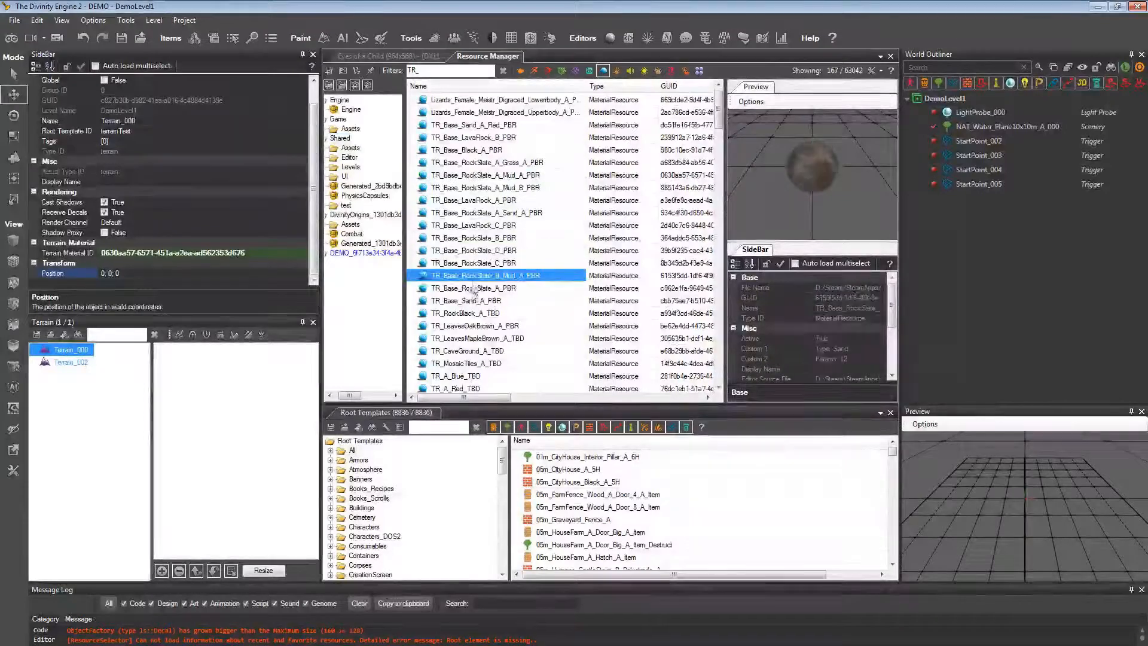
pyautogui.click(463, 313)
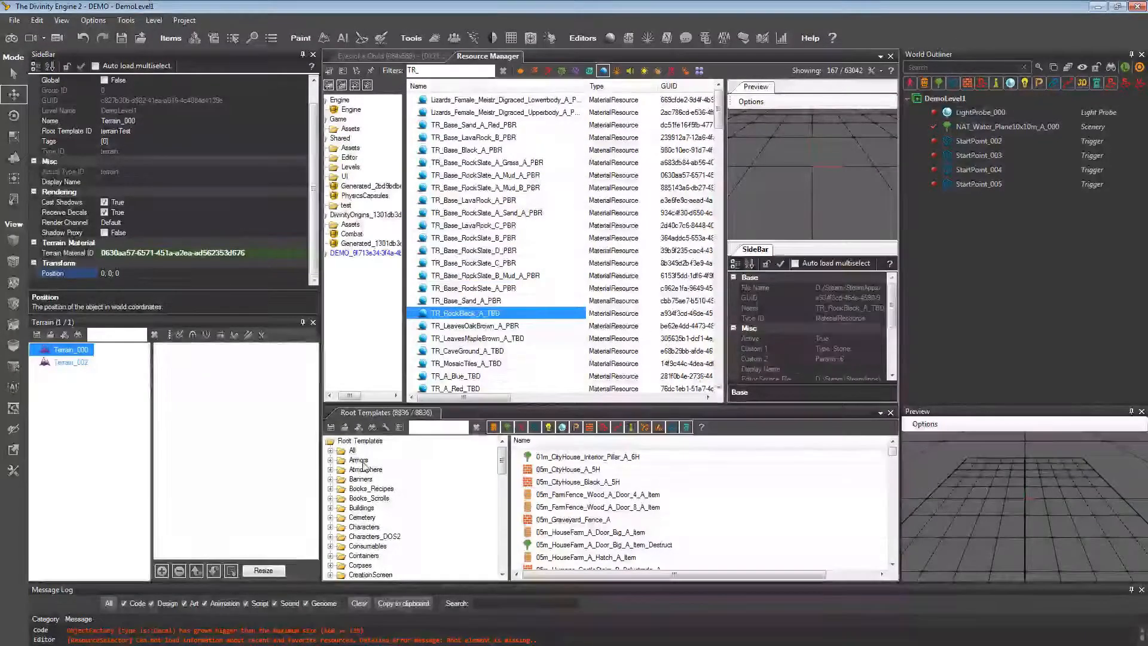
pyautogui.click(162, 571)
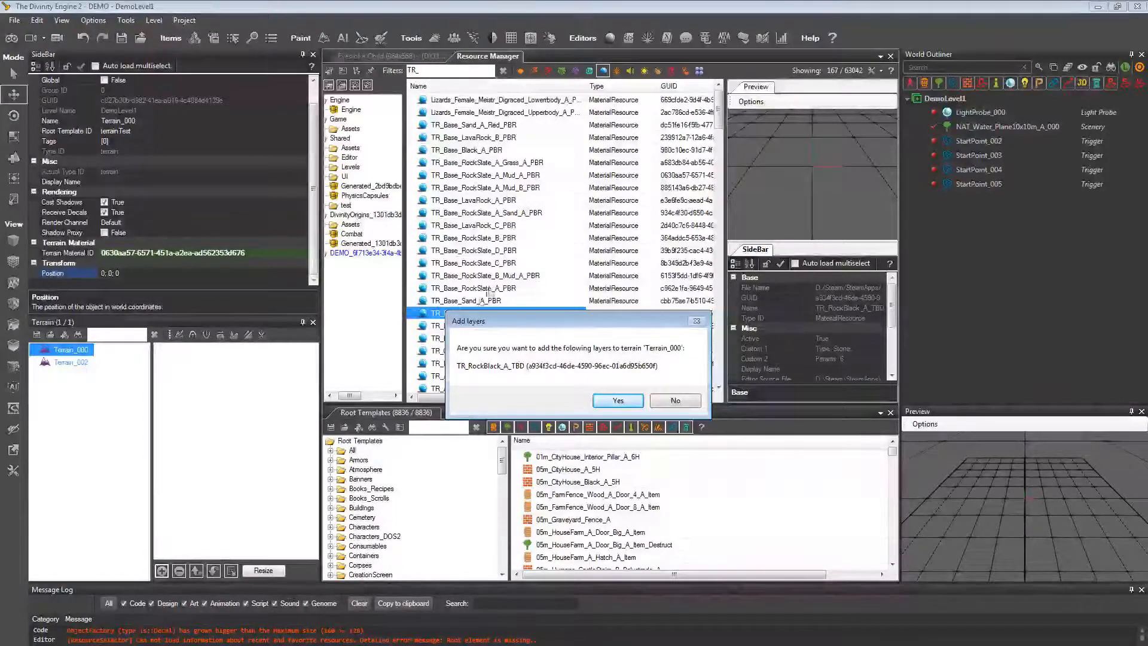
pyautogui.moveTo(489, 321); pyautogui.dragTo(456, 332)
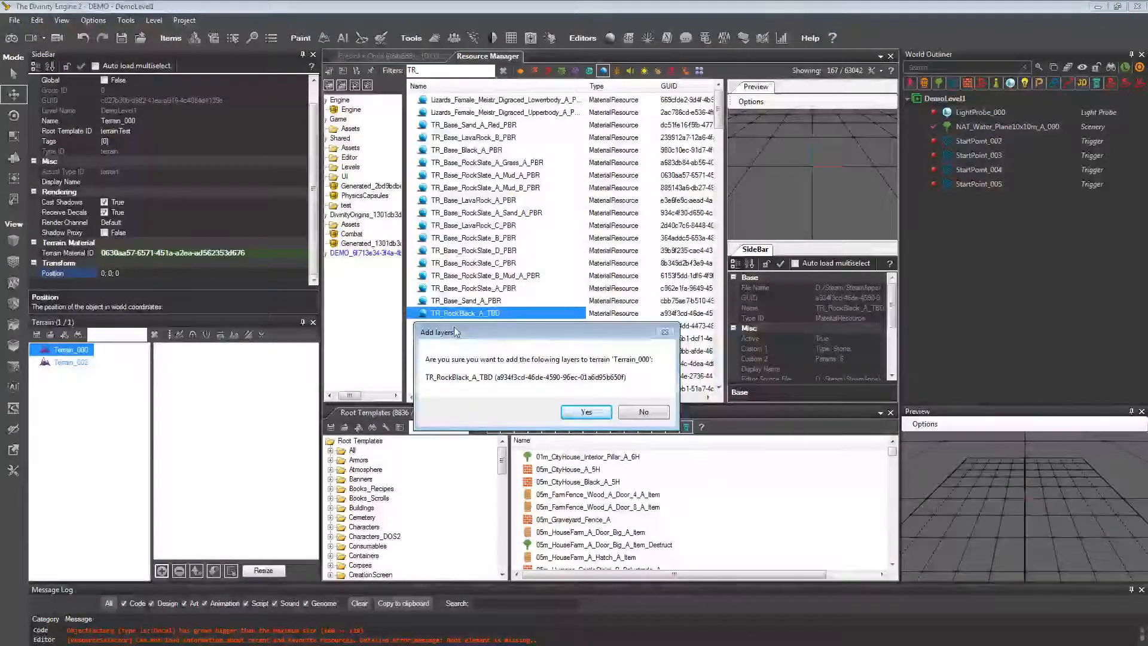
pyautogui.click(566, 412)
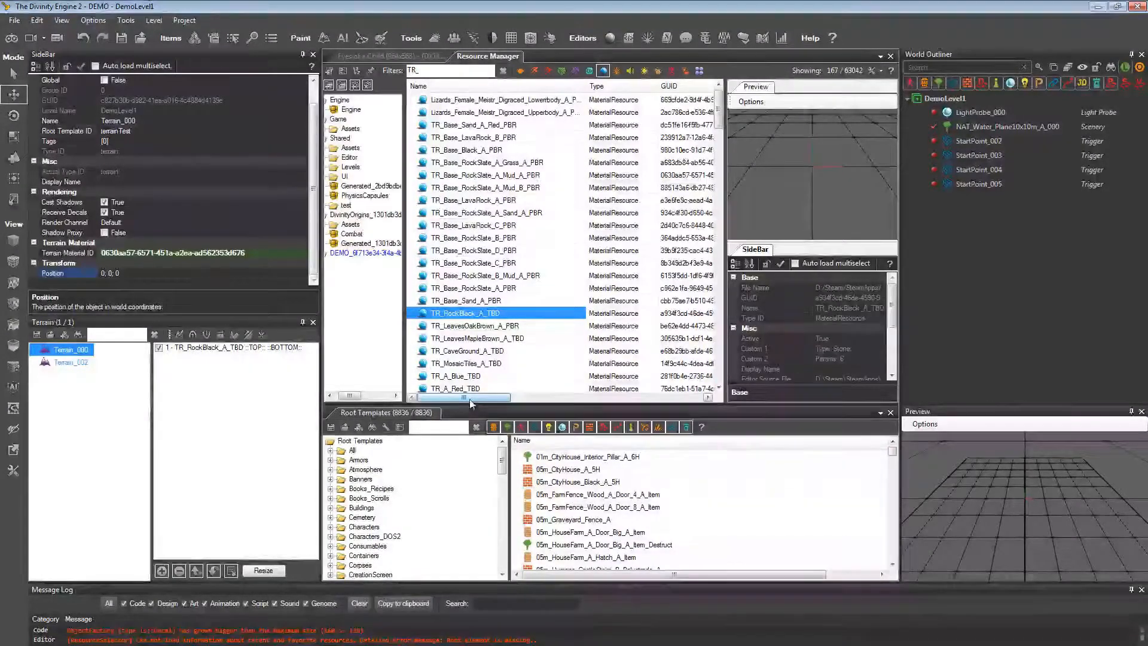
# Sort the TR_ materials by Custom 1 and Custom 2, and examine their surface types and parameter counts.
pyautogui.moveTo(470, 399)
pyautogui.mouseDown()
pyautogui.moveTo(558, 414)
pyautogui.moveTo(450, 403)
pyautogui.mouseUp()
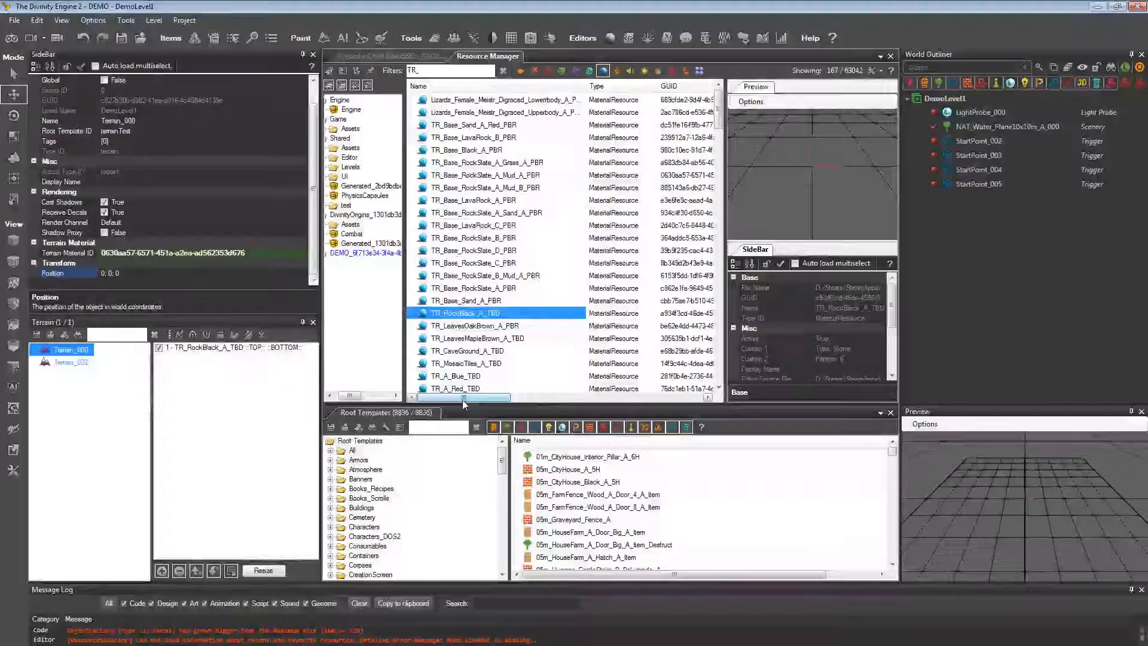
pyautogui.moveTo(462, 398); pyautogui.dragTo(541, 400)
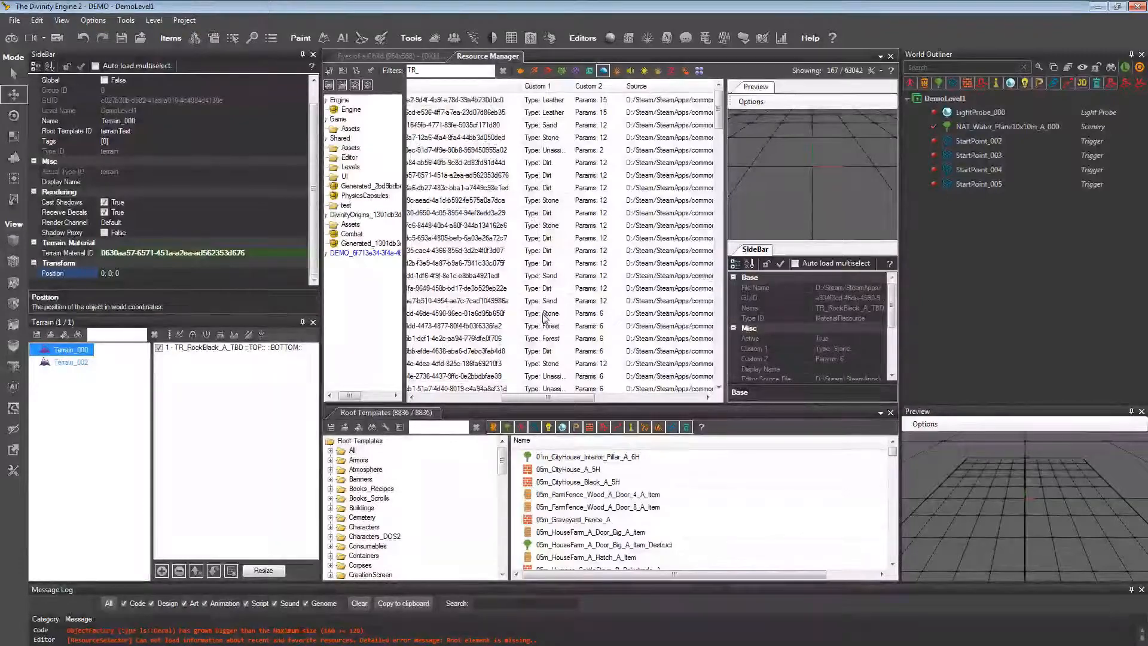
pyautogui.click(540, 88)
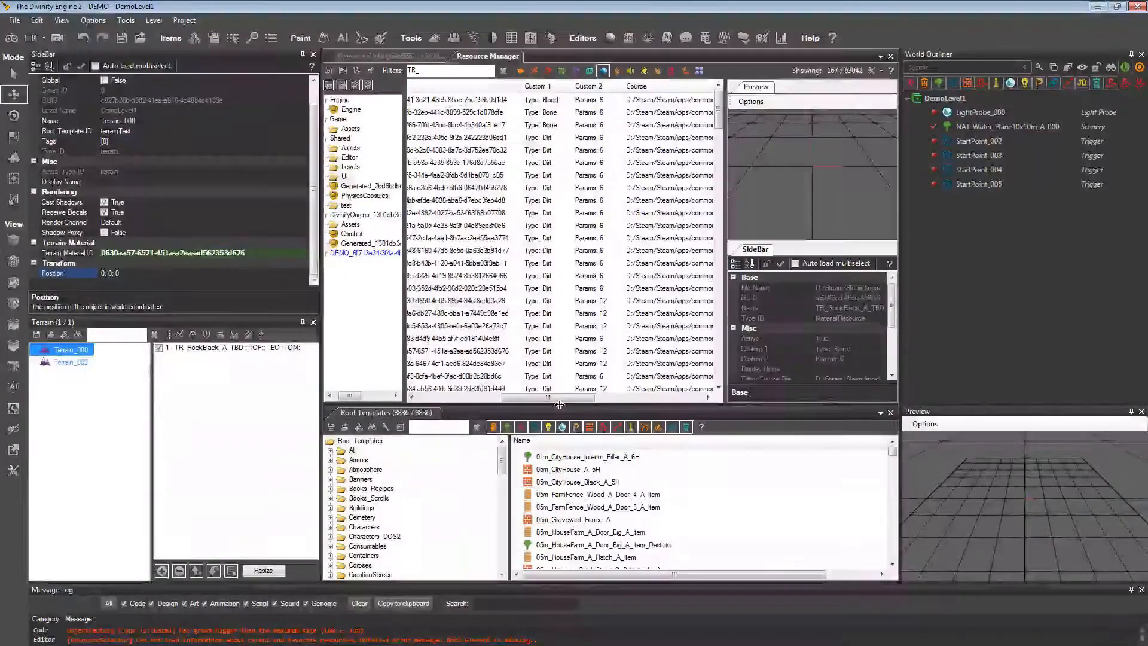
pyautogui.click(598, 88)
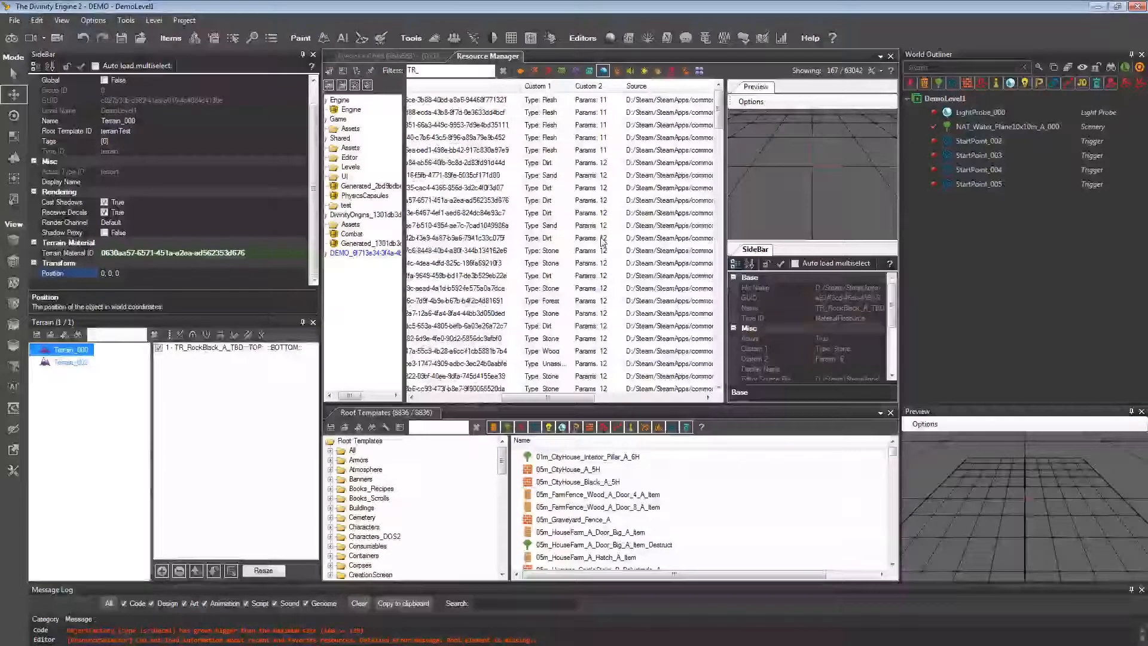
pyautogui.click(587, 163)
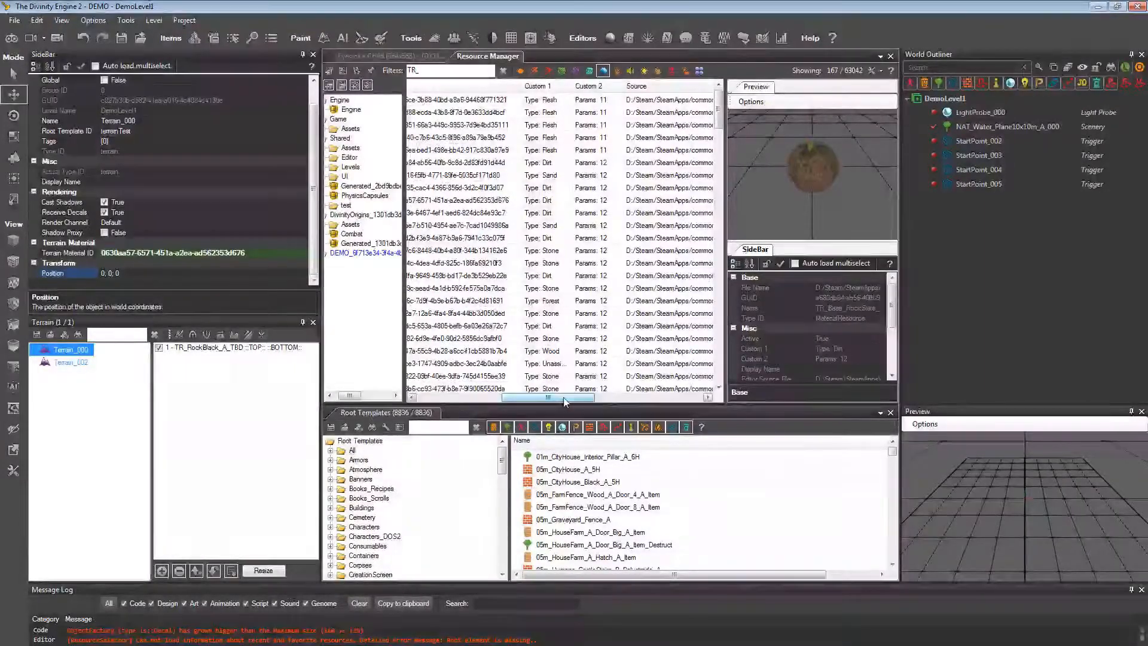
pyautogui.moveTo(563, 397); pyautogui.dragTo(527, 400)
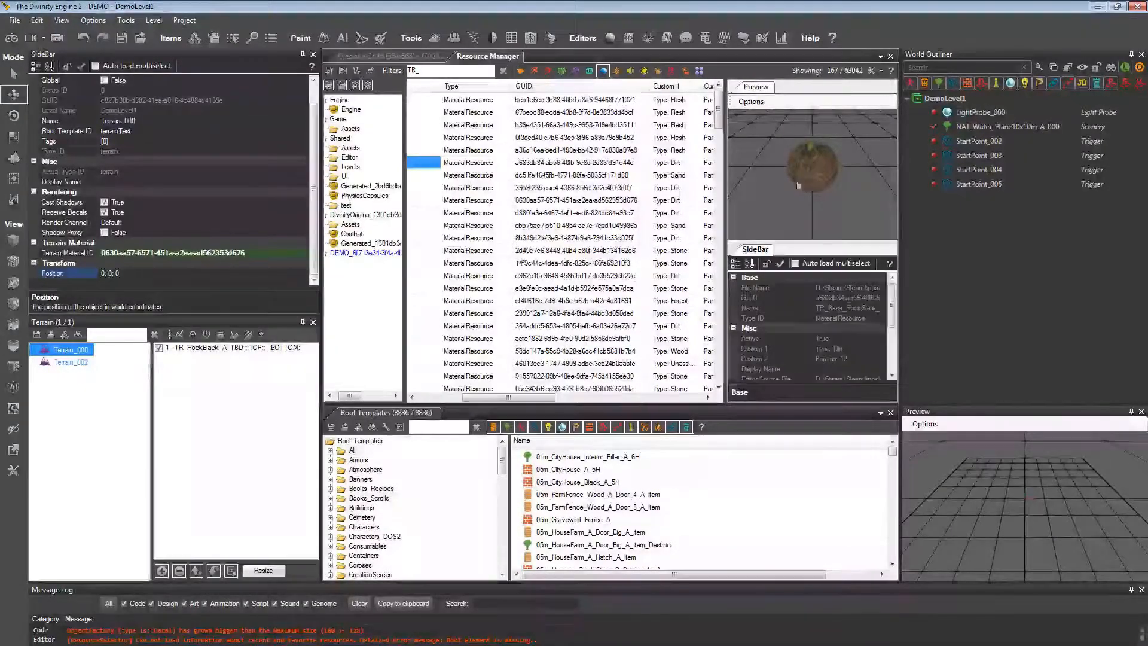
pyautogui.moveTo(498, 399); pyautogui.dragTo(528, 400)
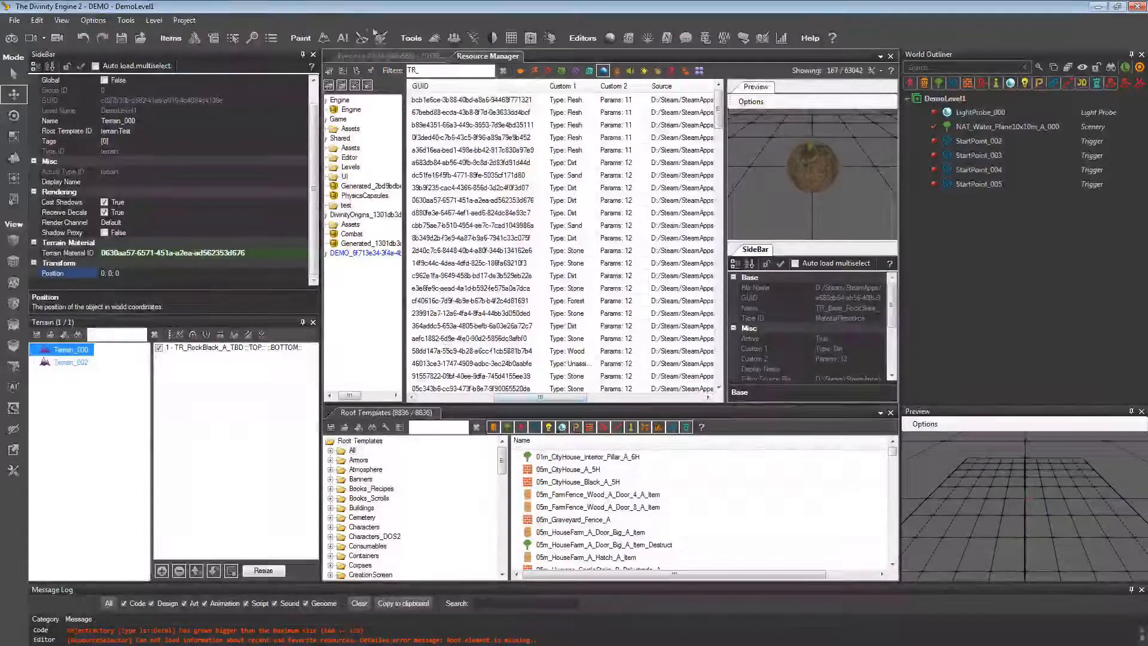
# Raise a large, steep hill on Terrain_000 beside the character.
pyautogui.click(375, 57)
pyautogui.moveTo(572, 260); pyautogui.dragTo(594, 231, button='middle')
pyautogui.scroll(-3, 596, 215)
pyautogui.click(192, 334)
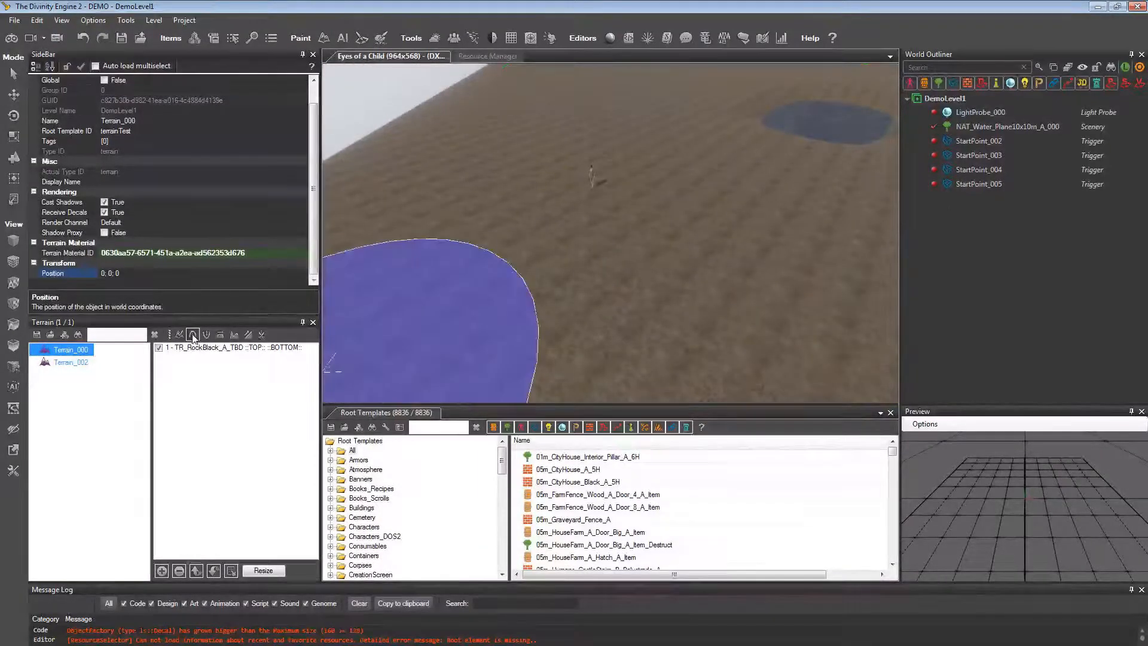
pyautogui.moveTo(464, 161)
pyautogui.mouseDown()
pyautogui.moveTo(447, 95)
pyautogui.moveTo(515, 260)
pyautogui.mouseUp()
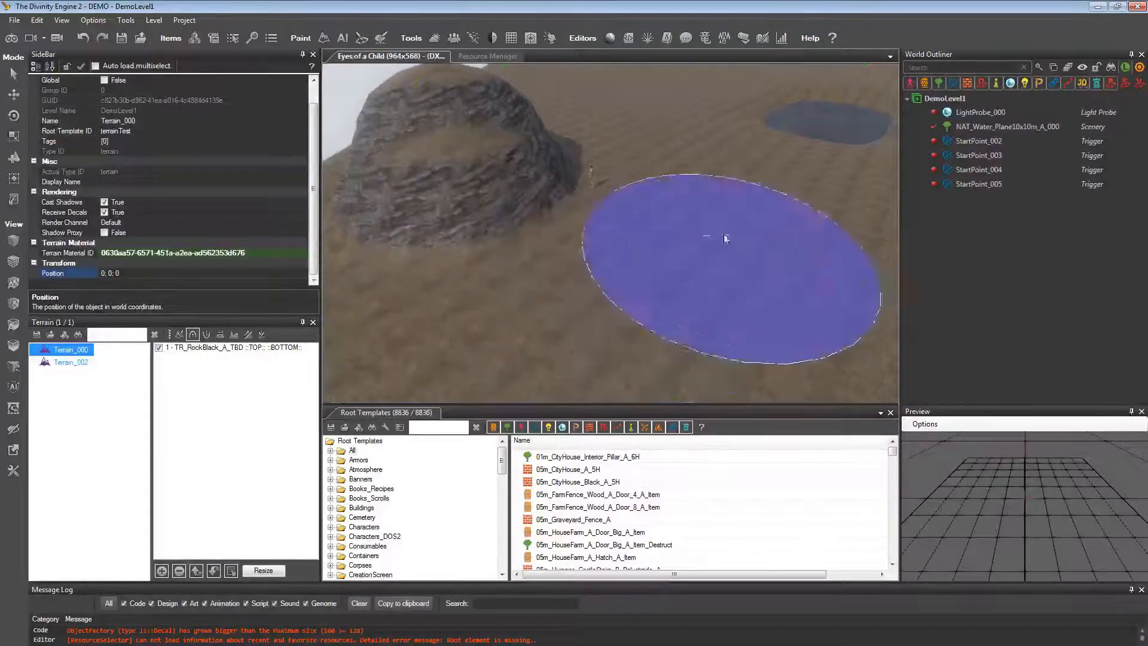
pyautogui.moveTo(769, 235); pyautogui.dragTo(604, 180, button='right')
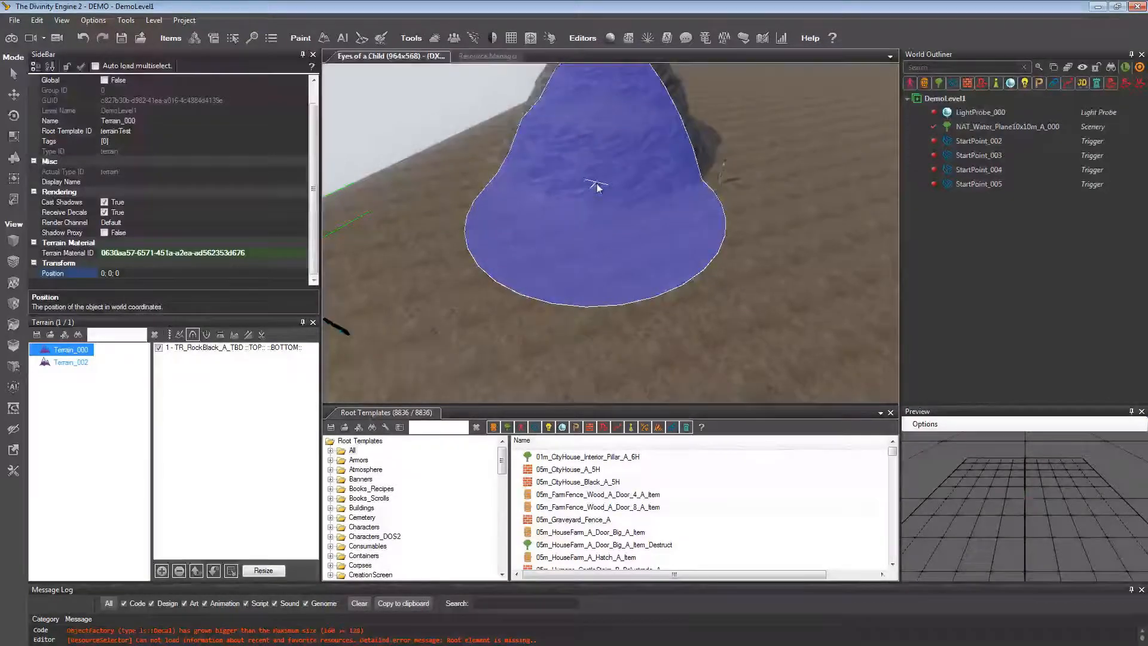
pyautogui.moveTo(859, 217); pyautogui.dragTo(658, 230, button='right')
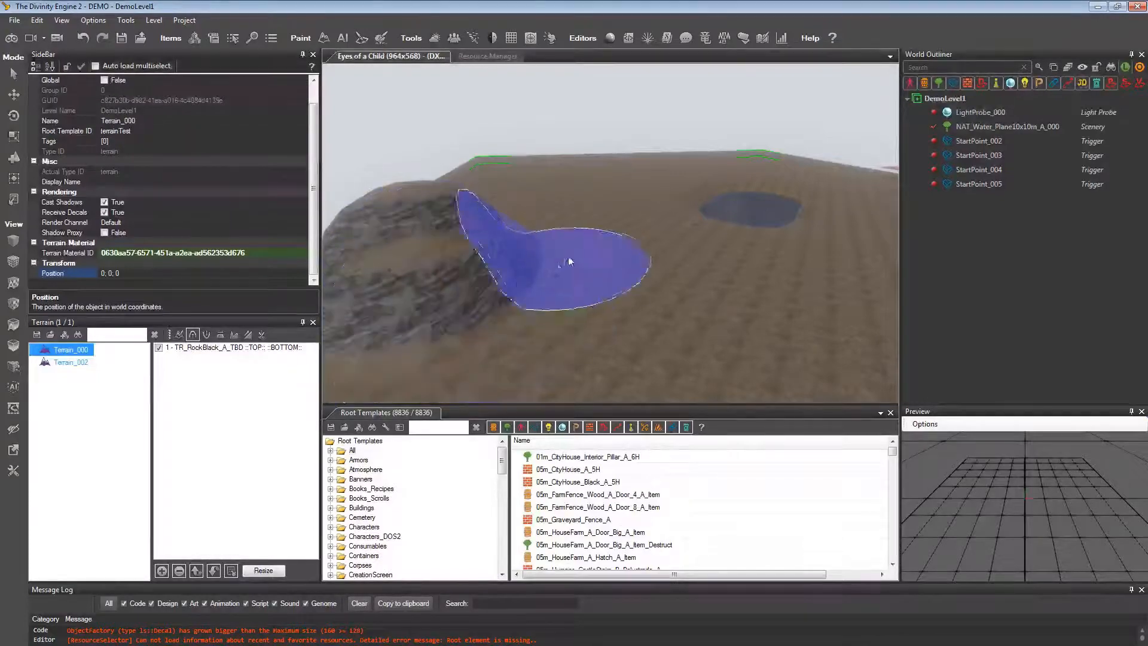
# Find TR_RockBlack_A_TBD among the materials with 6 parameters and try to add it again as a layer to Terrain_000.
pyautogui.click(488, 56)
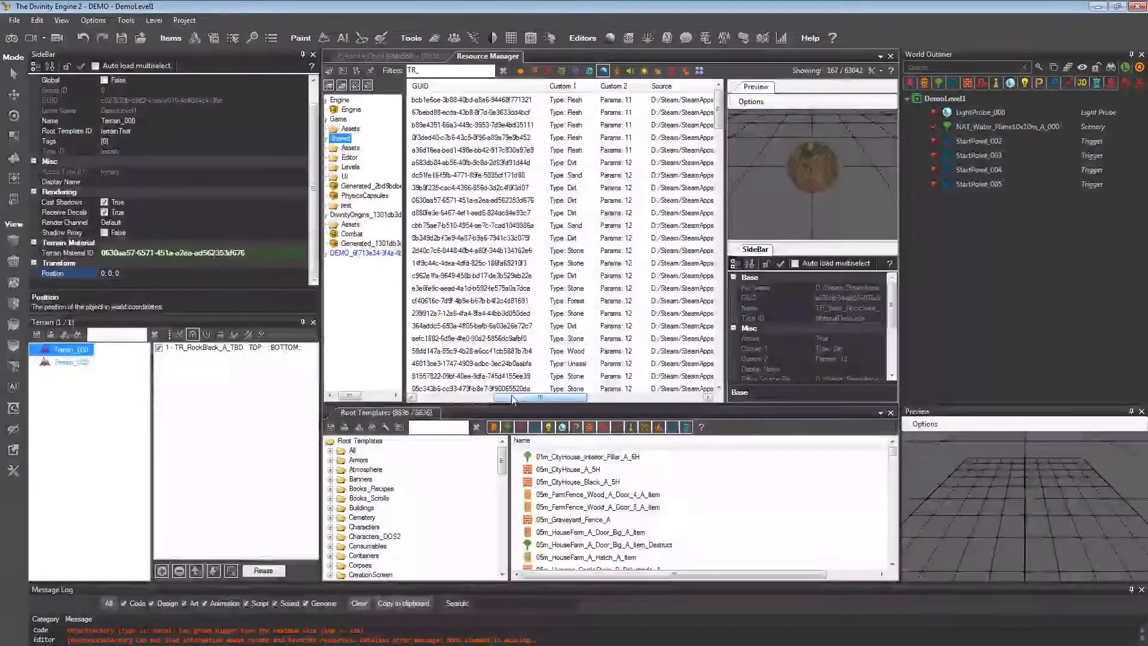
pyautogui.moveTo(513, 400); pyautogui.dragTo(529, 396)
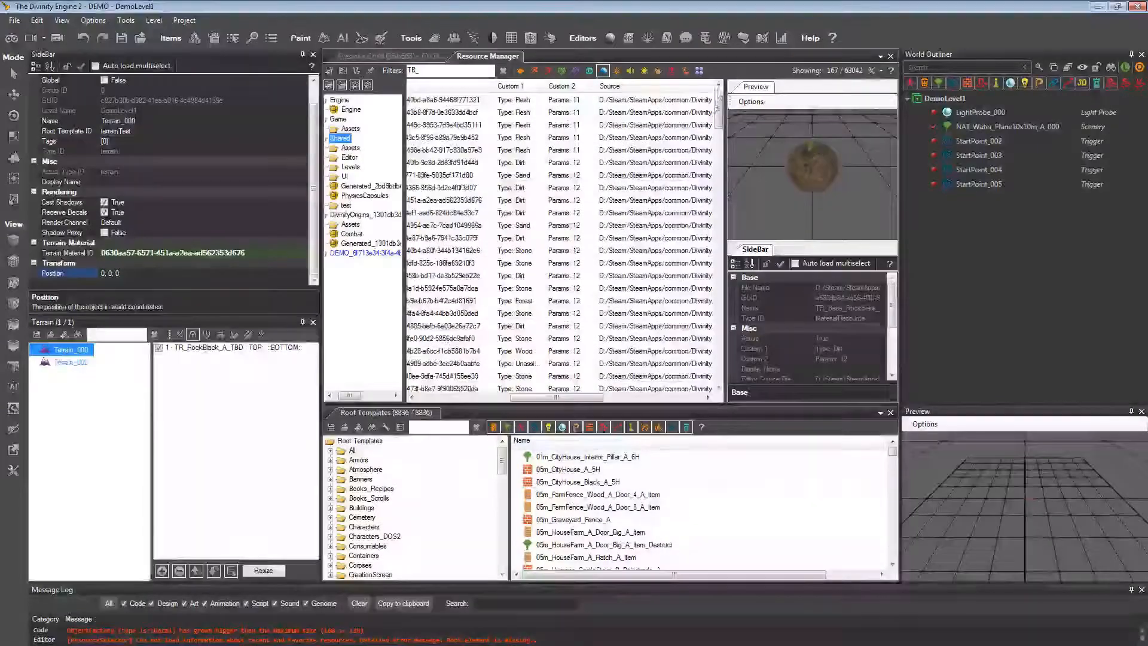
pyautogui.moveTo(719, 112); pyautogui.dragTo(718, 159)
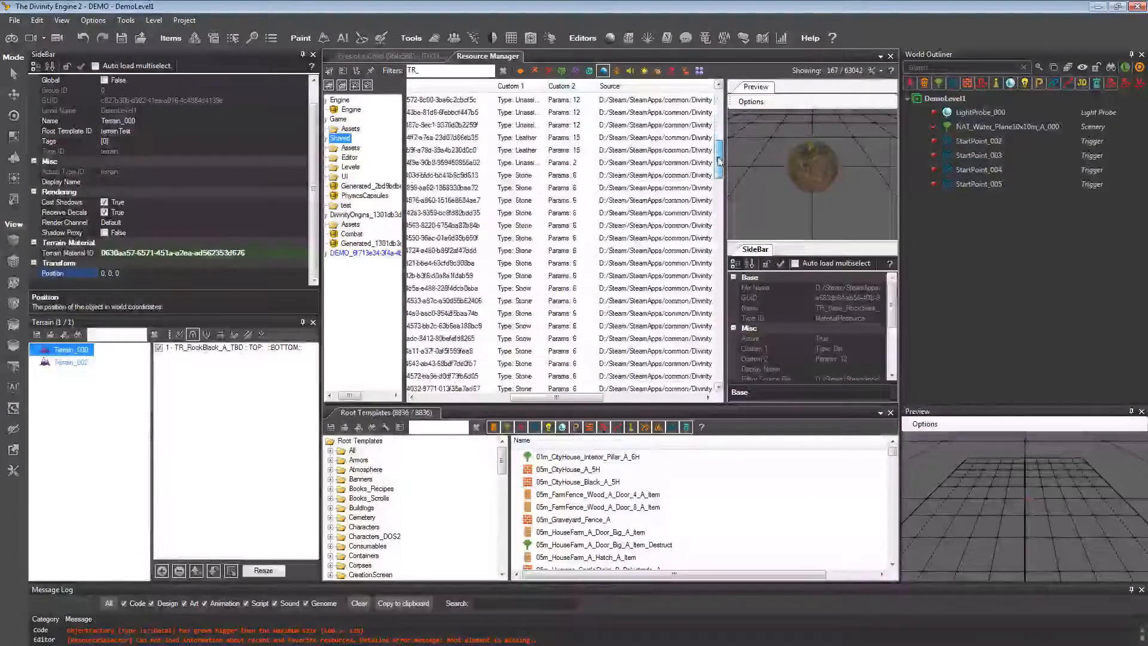
pyautogui.click(557, 180)
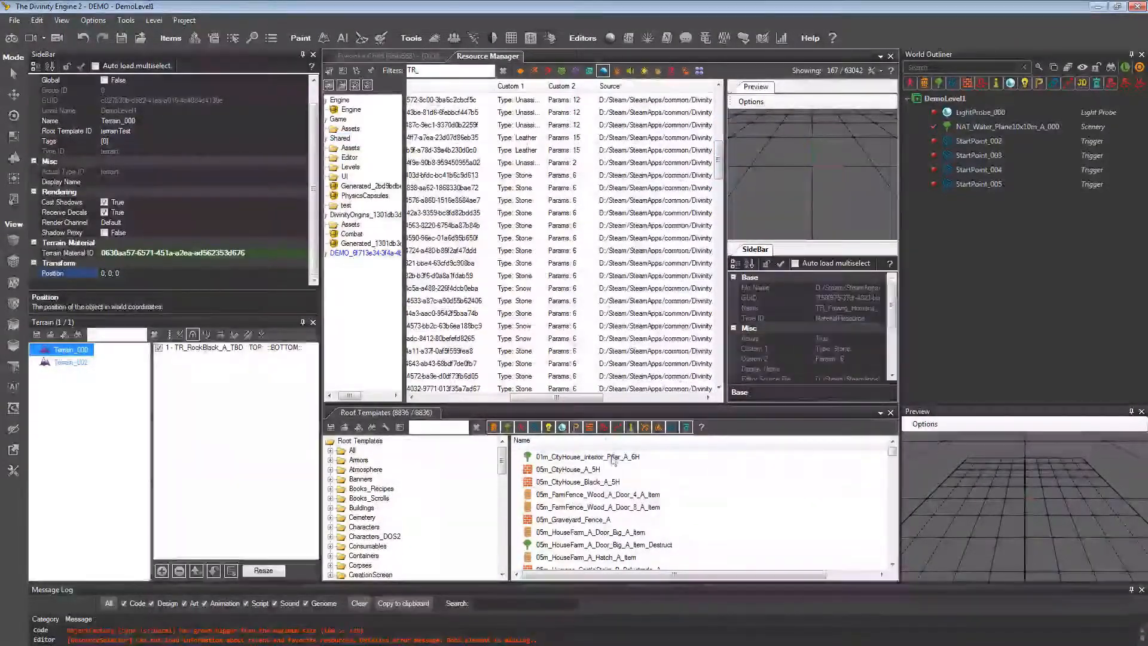
pyautogui.moveTo(569, 400); pyautogui.dragTo(466, 385)
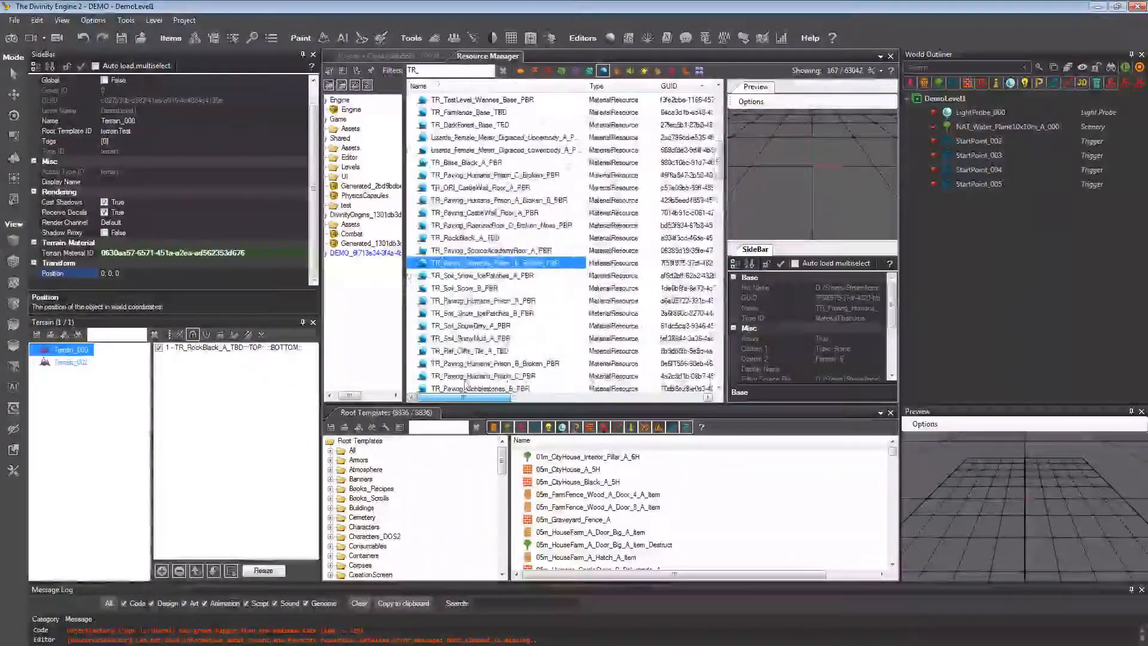
pyautogui.click(450, 238)
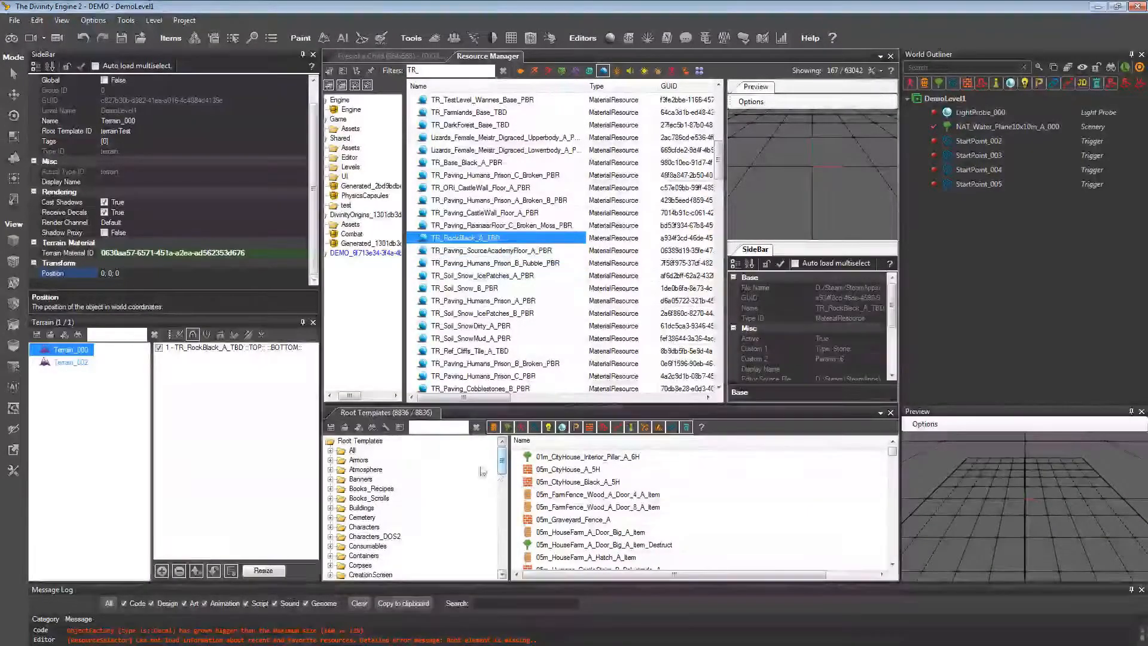
pyautogui.click(162, 571)
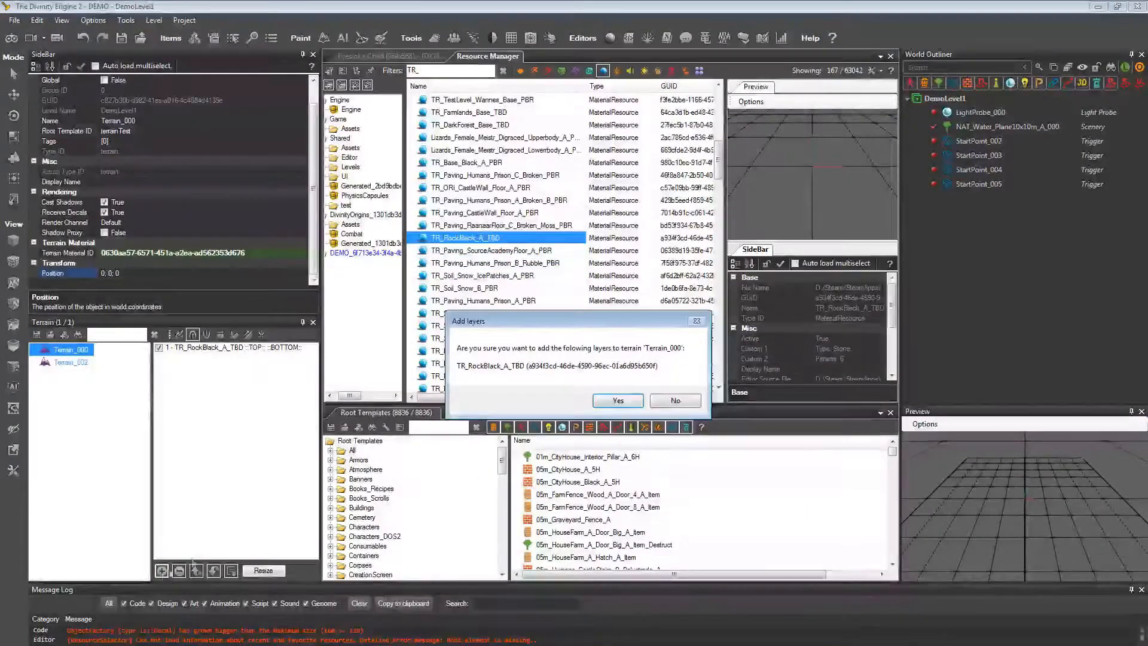
pyautogui.click(611, 403)
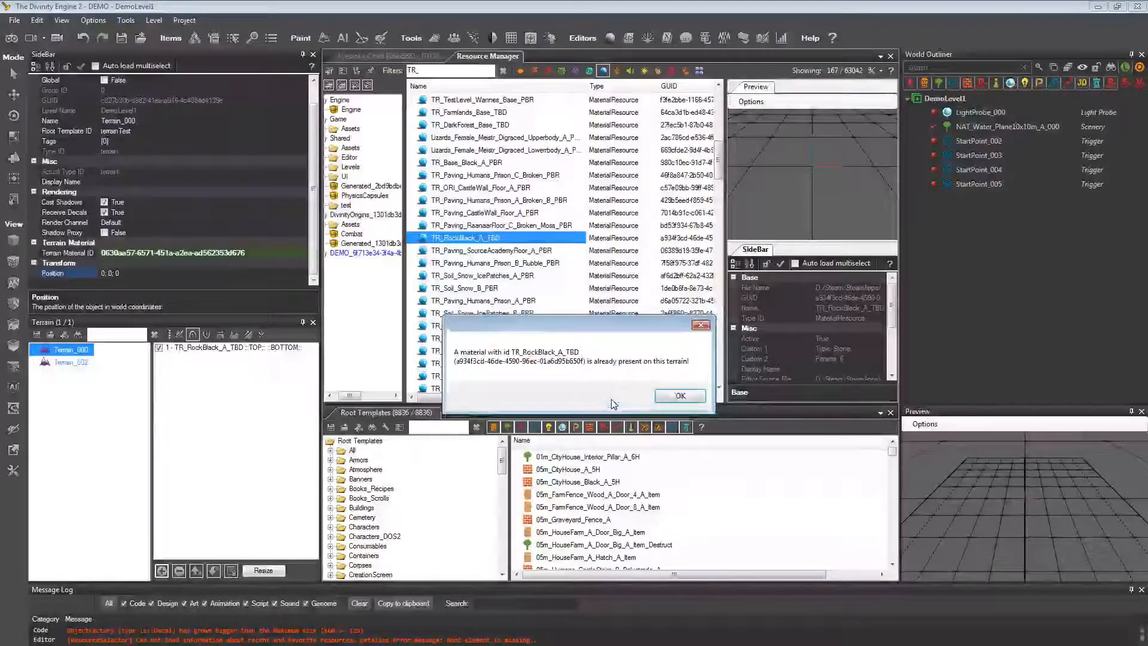
pyautogui.click(682, 397)
# Paint a patch of the TR_RockBlack_A_TBD layer on the flat ground near the hill.
pyautogui.click(390, 55)
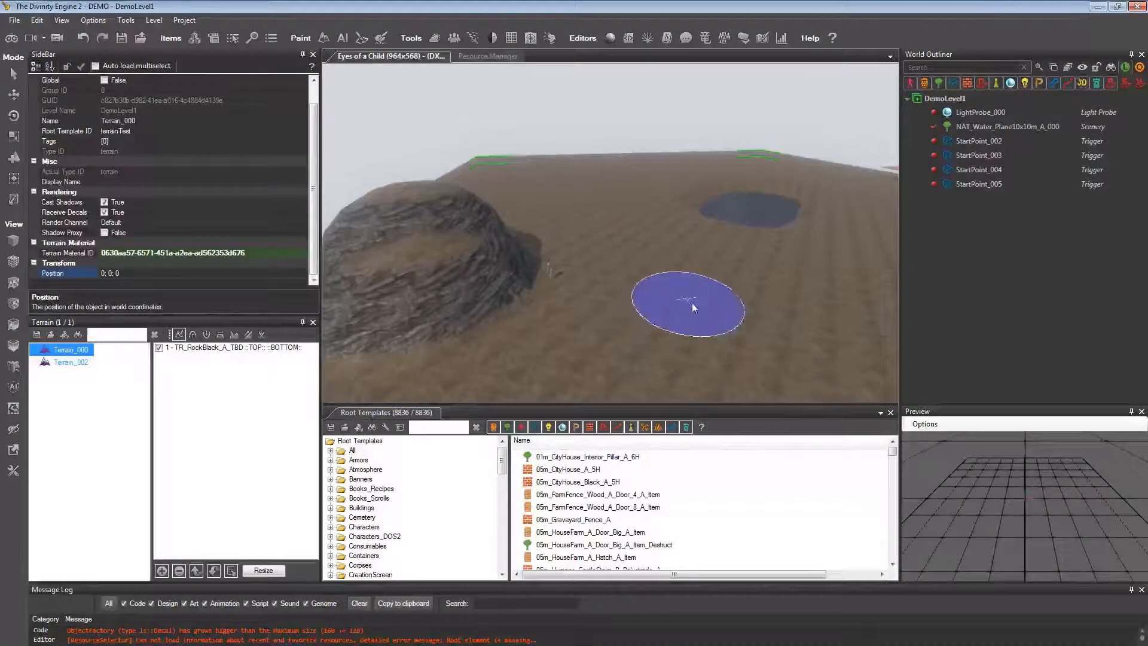
pyautogui.moveTo(693, 320)
pyautogui.mouseDown()
pyautogui.moveTo(691, 334)
pyautogui.moveTo(793, 310)
pyautogui.mouseUp()
pyautogui.click(791, 308)
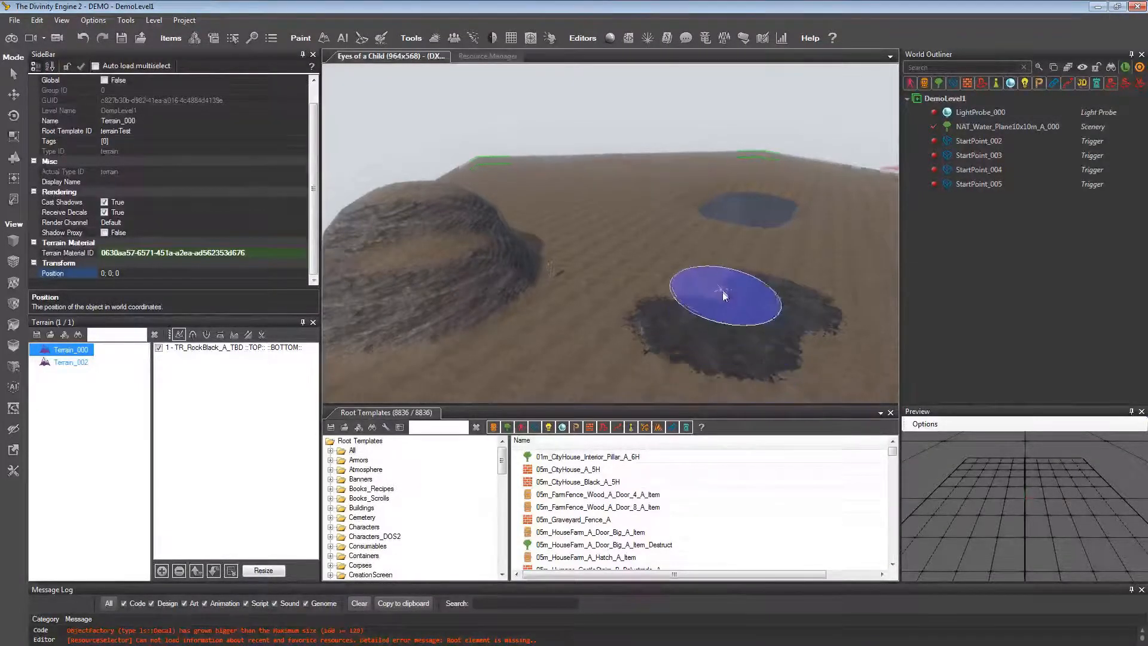
pyautogui.scroll(-3, 726, 295)
pyautogui.moveTo(727, 298); pyautogui.dragTo(710, 295, button='middle')
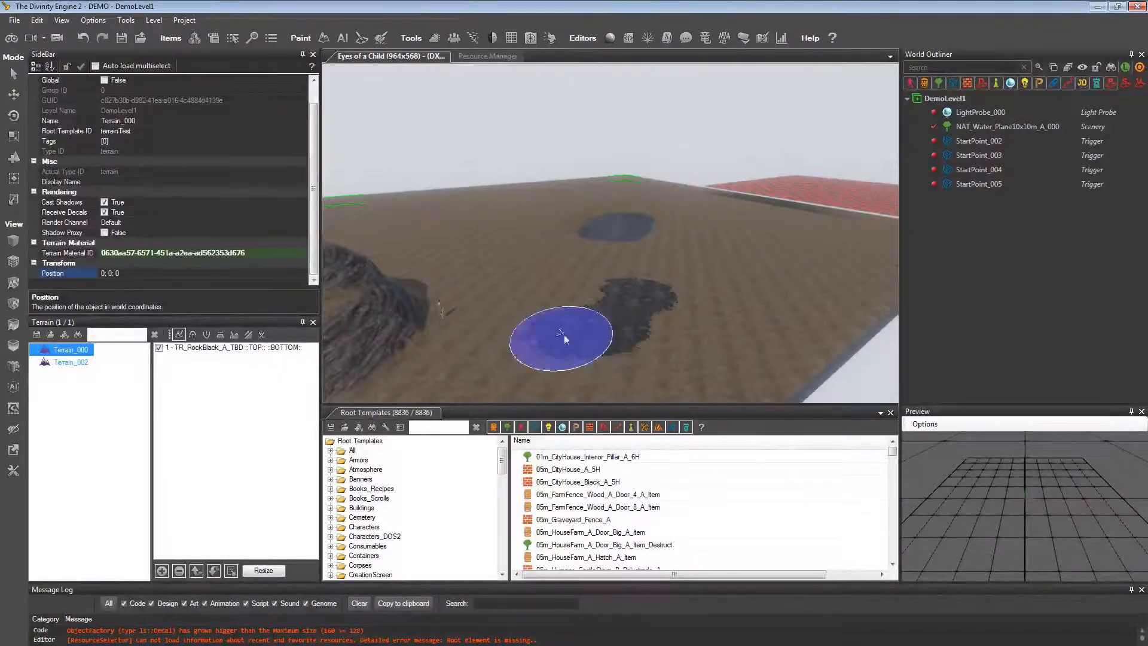
# Add the 12-parameter material TR_Base_RockSlate_C_PBR as a layer to Terrain_000.
pyautogui.click(490, 56)
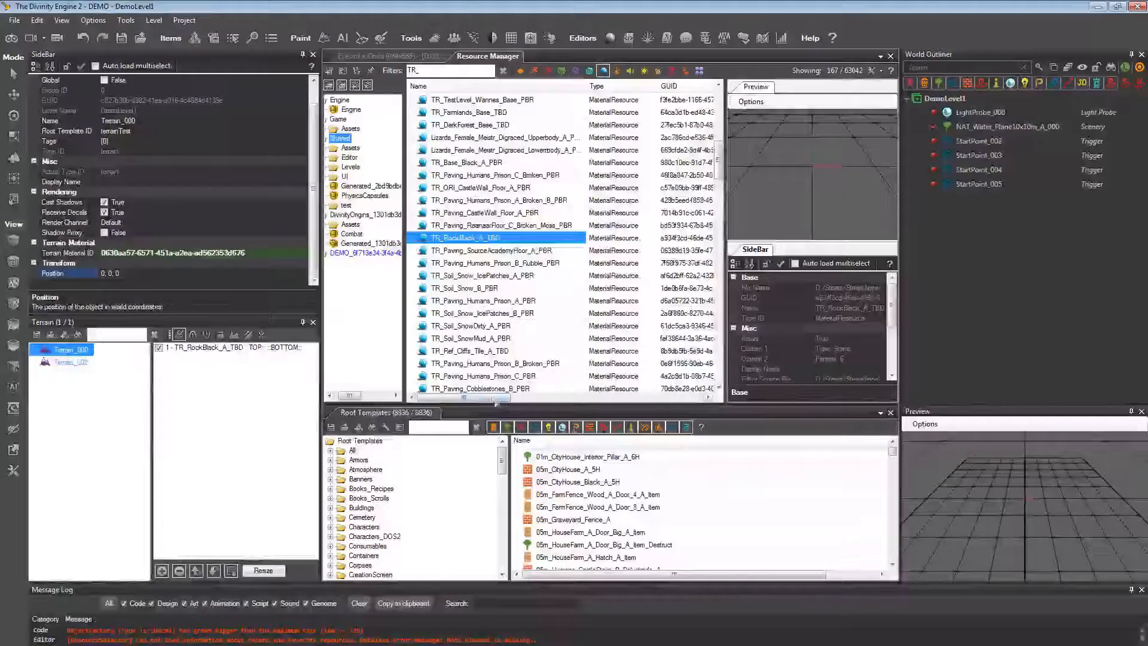
pyautogui.moveTo(490, 398); pyautogui.dragTo(522, 398)
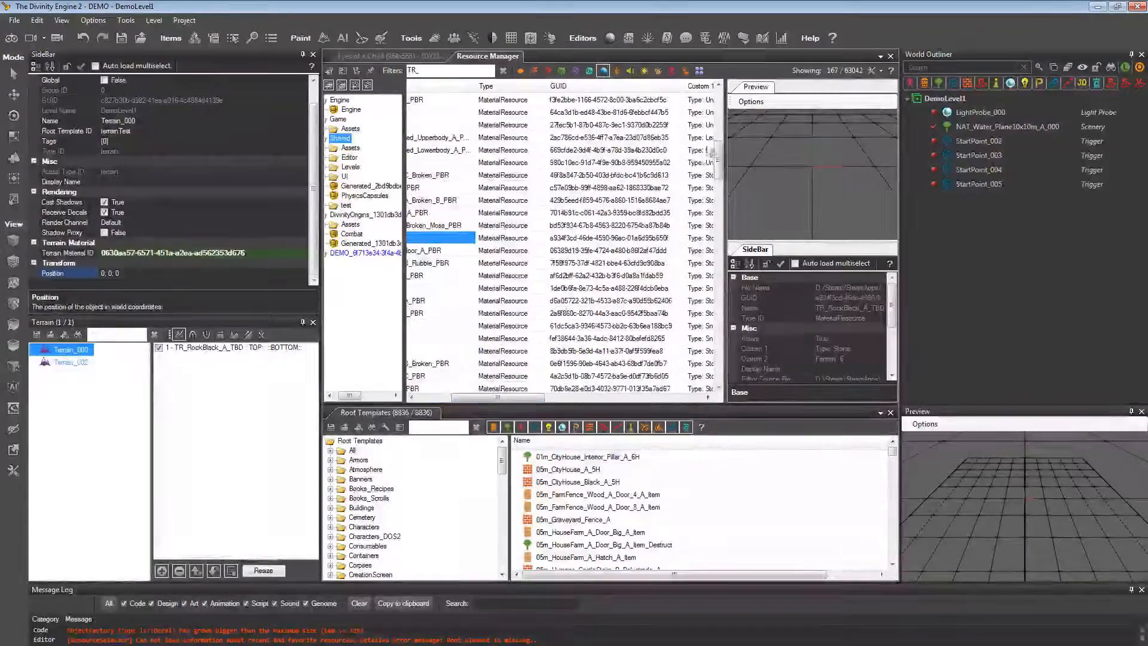
pyautogui.moveTo(522, 398); pyautogui.dragTo(568, 398)
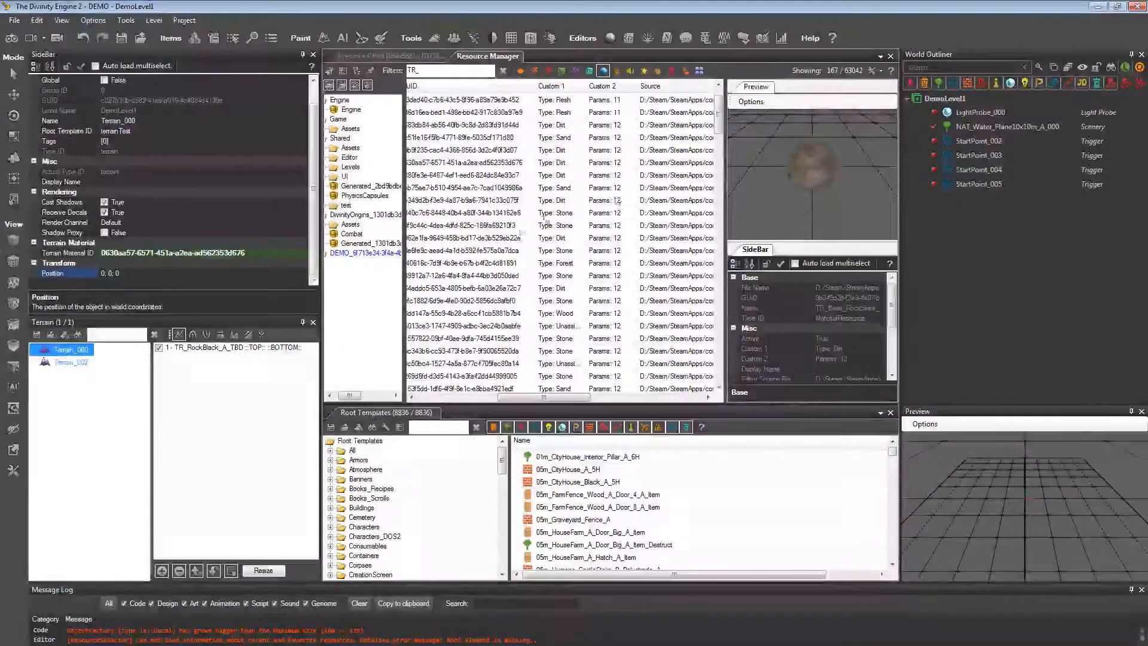
pyautogui.click(162, 571)
pyautogui.click(632, 399)
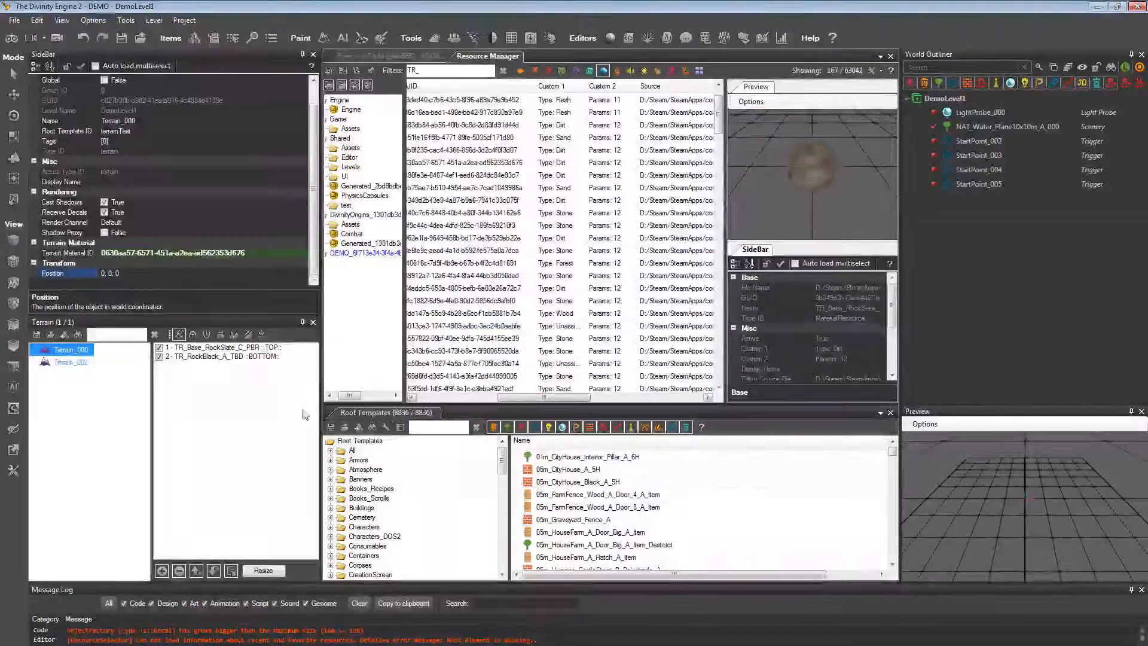
# Try to paint the TR_Base_RockSlate_C_PBR layer on the ground beside the black rock patch.
pyautogui.click(407, 54)
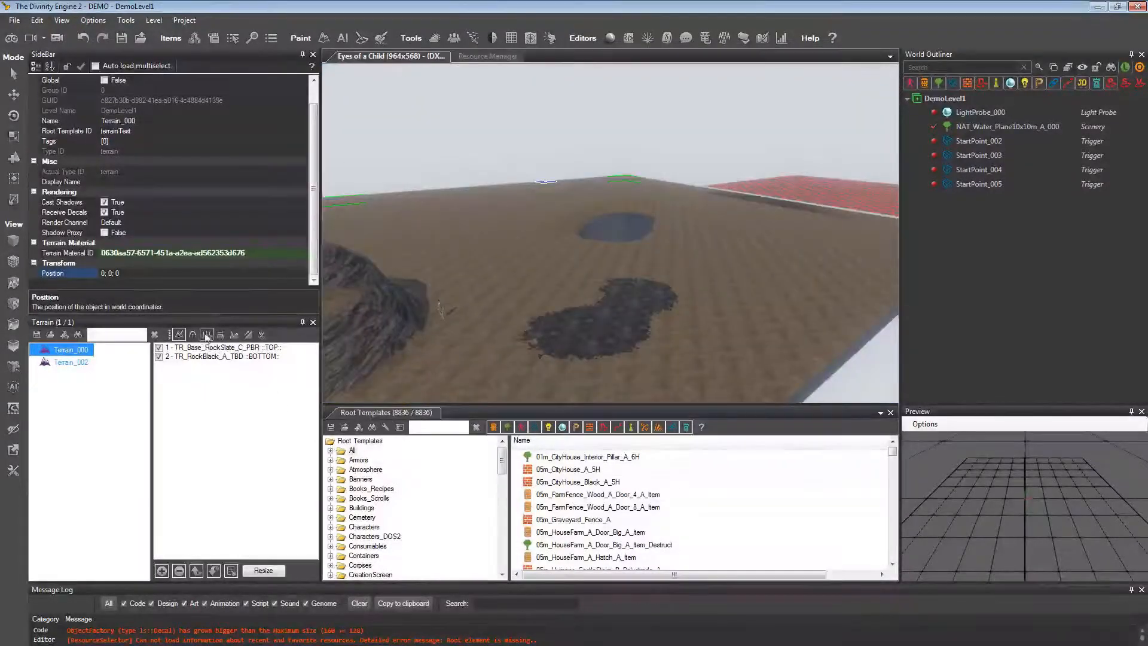
pyautogui.click(204, 348)
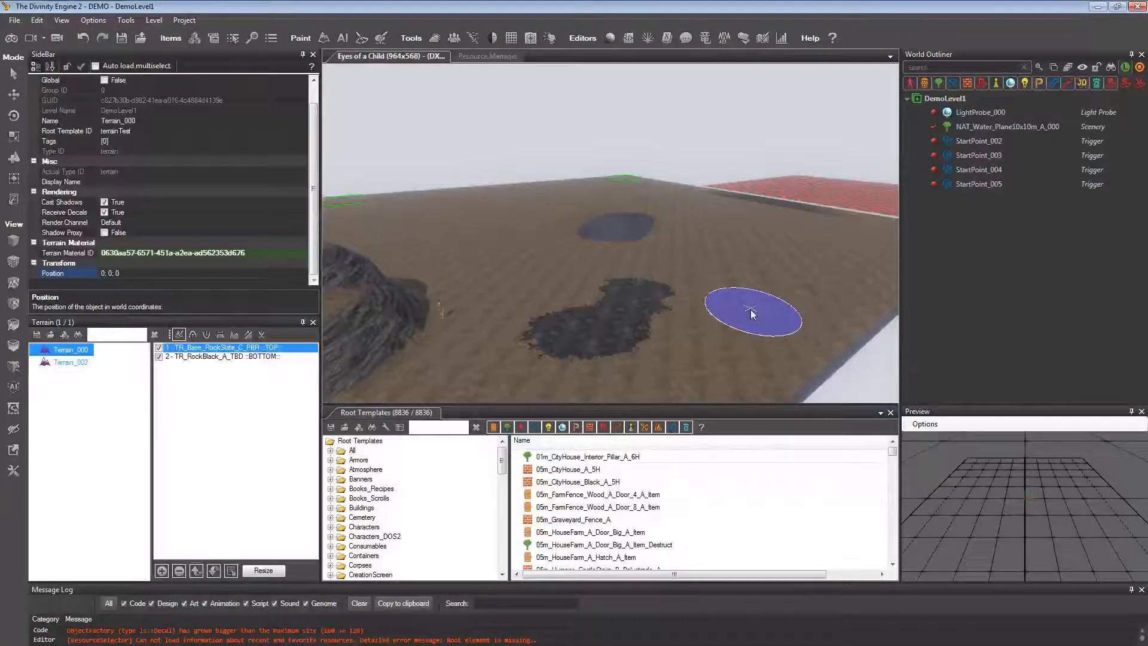
pyautogui.moveTo(683, 331)
pyautogui.mouseDown()
pyautogui.moveTo(504, 364)
pyautogui.moveTo(694, 314)
pyautogui.moveTo(734, 367)
pyautogui.mouseUp()
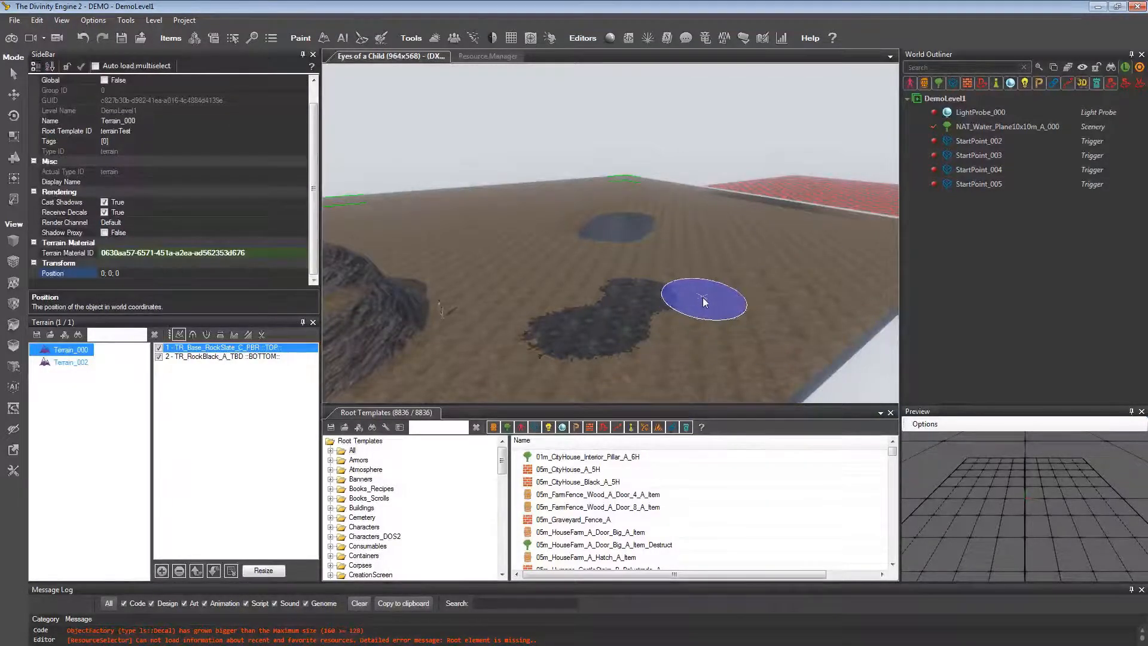
# Find the 12-parameter stone material TR_Base_LavaRock_A_PBR and add it as a layer to Terrain_000.
pyautogui.click(487, 56)
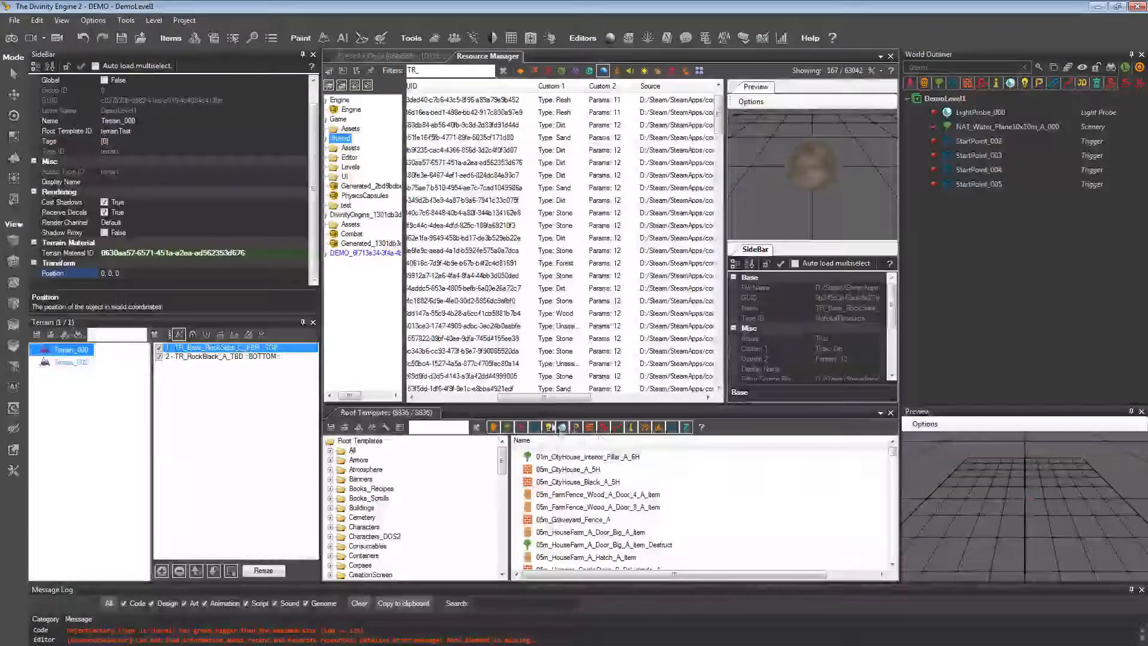
pyautogui.click(552, 390)
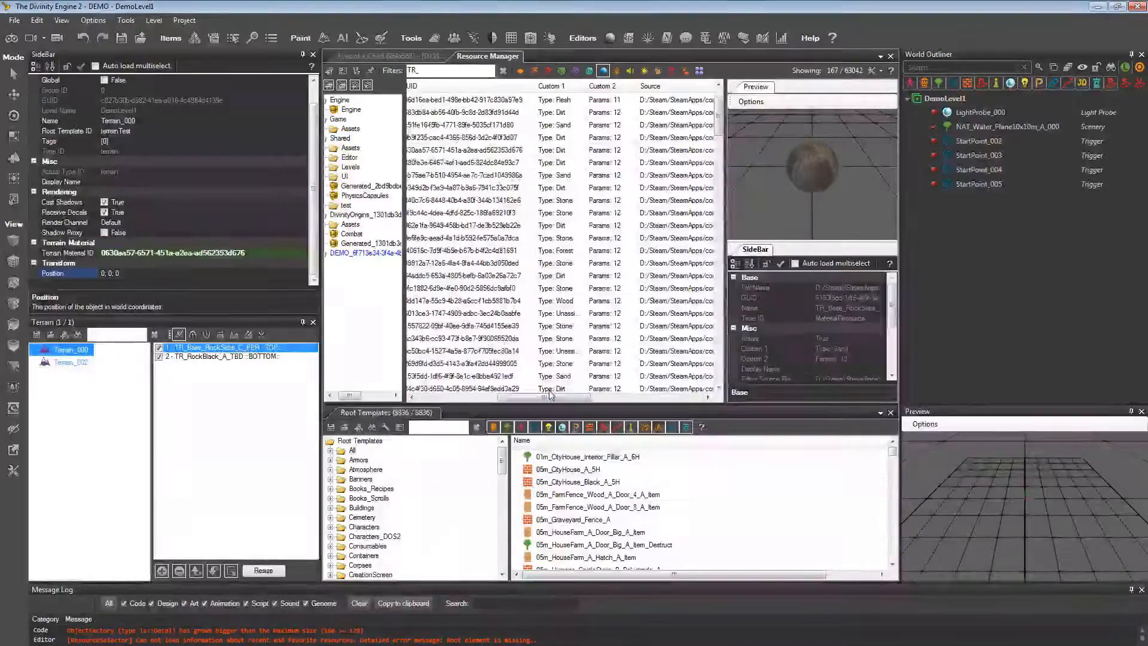
pyautogui.click(479, 102)
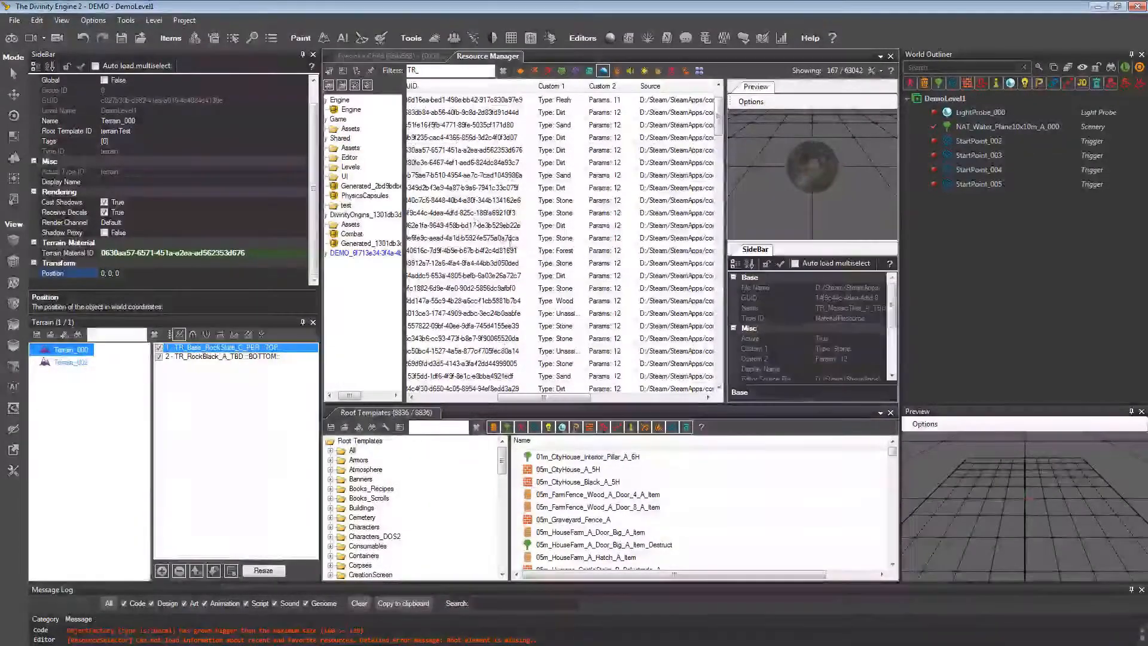
pyautogui.click(501, 250)
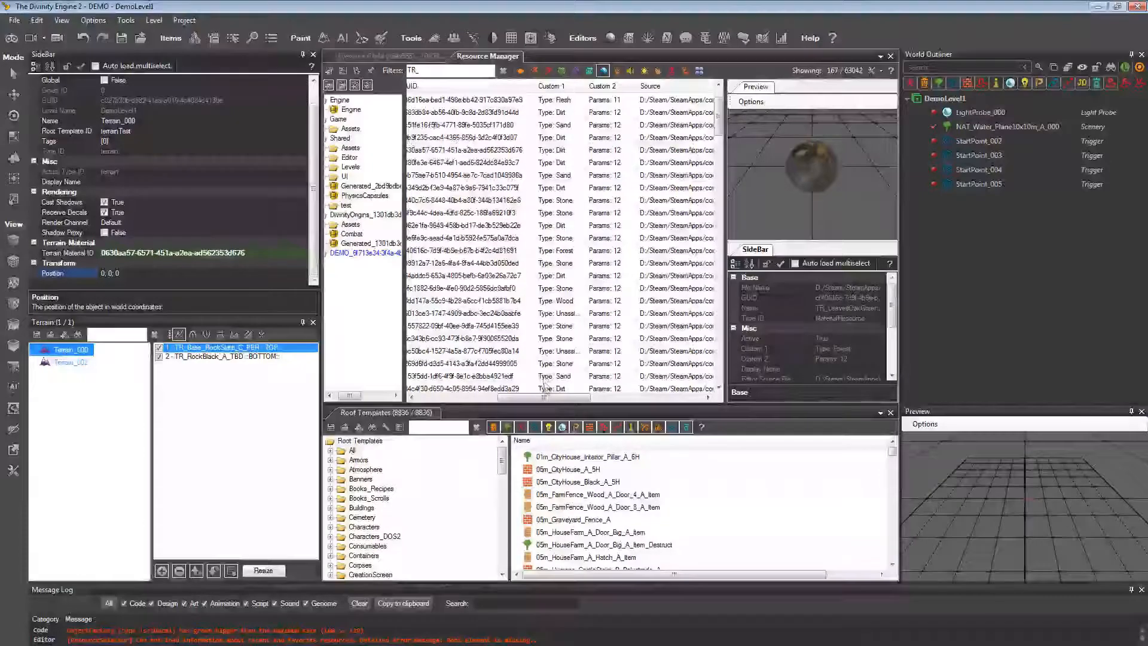
pyautogui.moveTo(542, 397); pyautogui.dragTo(462, 395)
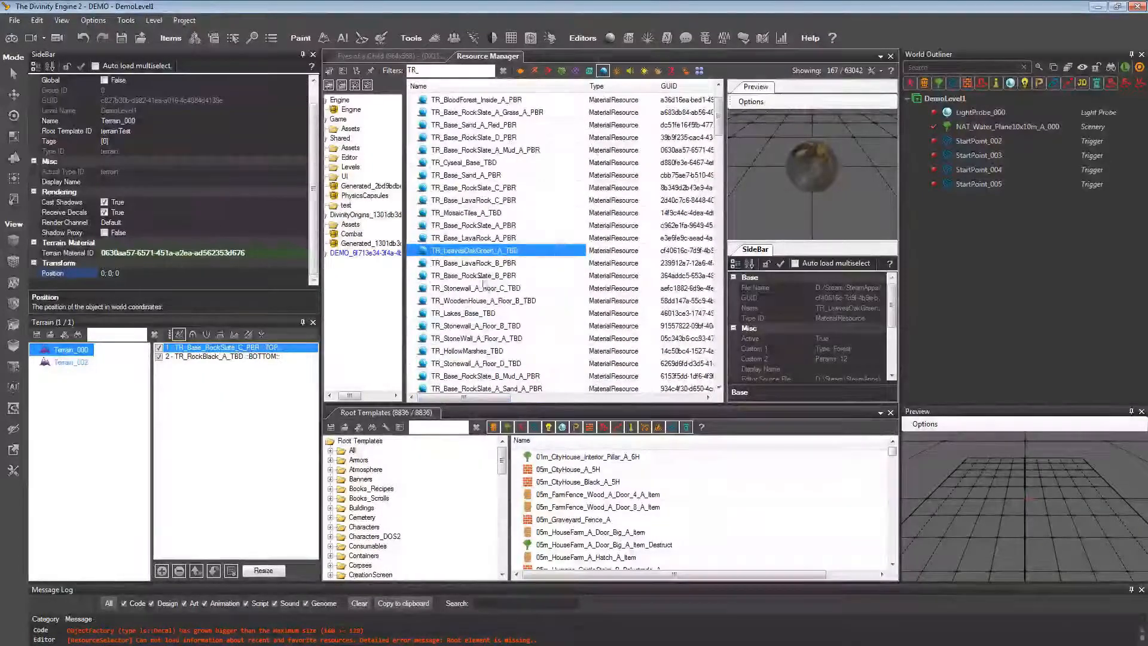
pyautogui.click(467, 238)
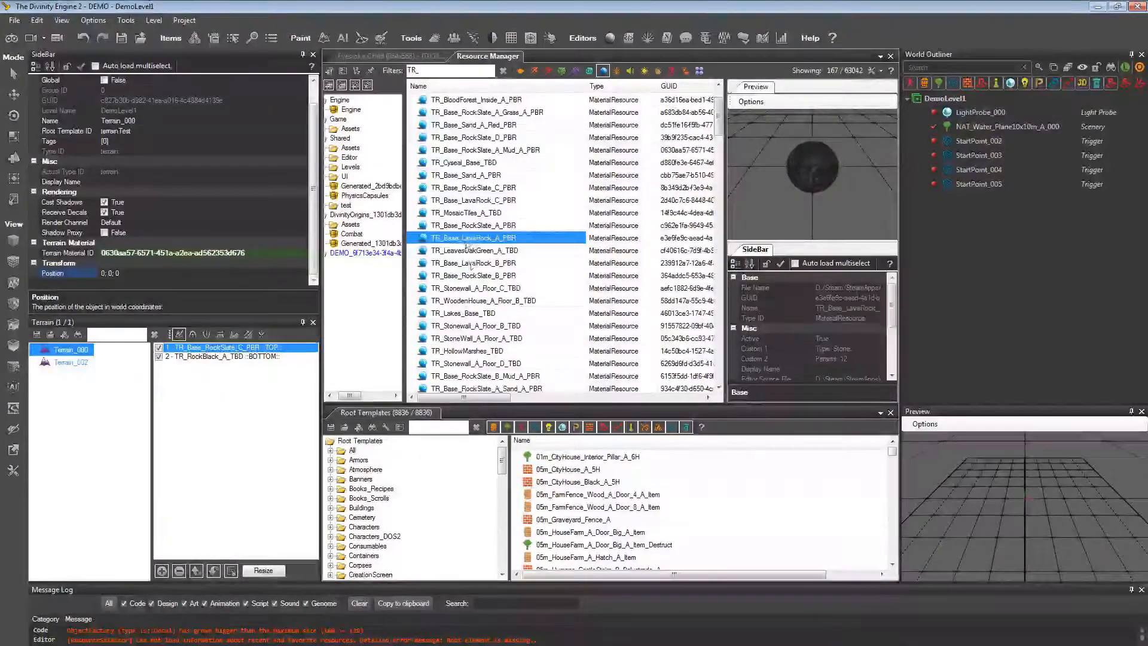
pyautogui.click(161, 570)
pyautogui.click(618, 400)
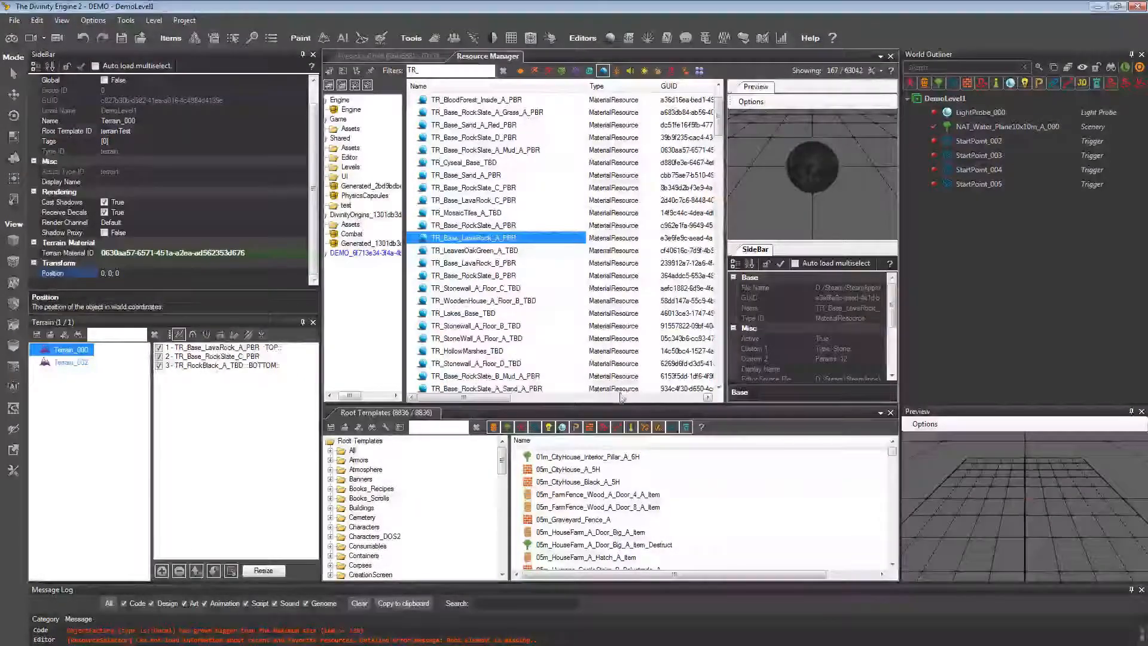
# Remove the TR_Base_RockSlate_C_PBR layer from Terrain_000 and return to the level view.
pyautogui.click(213, 357)
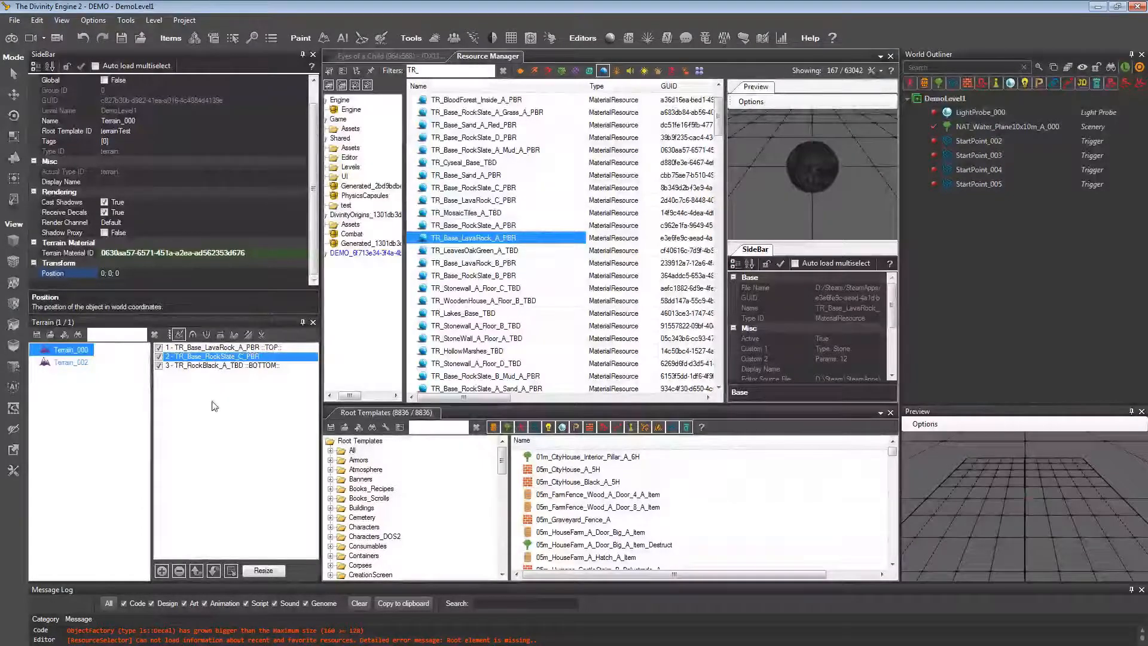
pyautogui.click(179, 571)
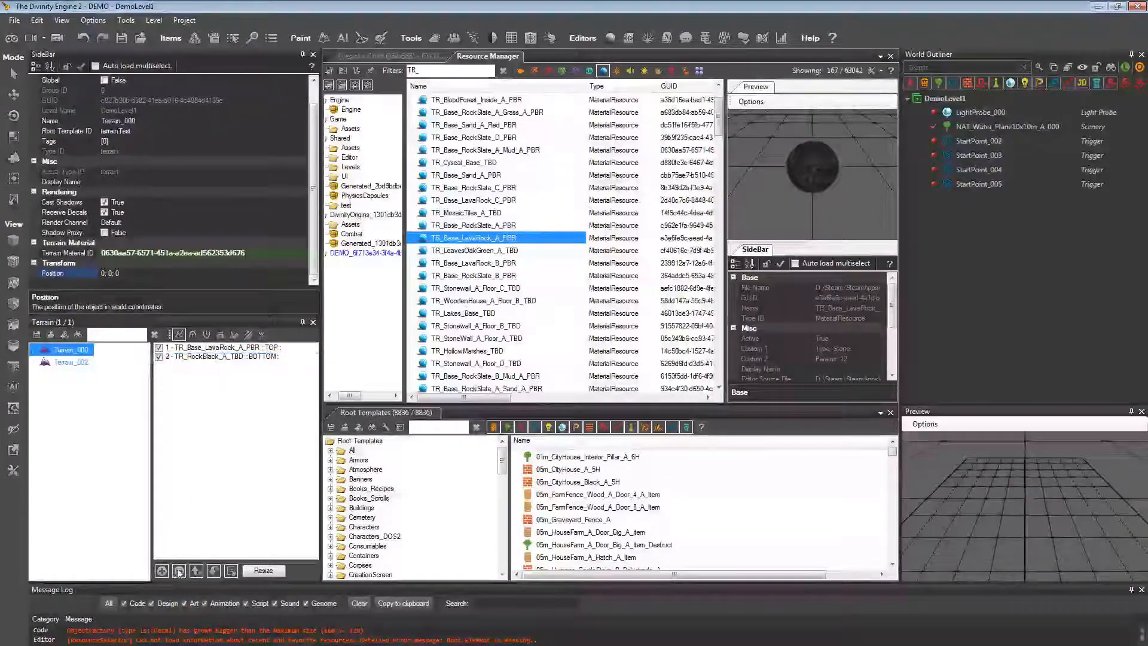
pyautogui.click(375, 53)
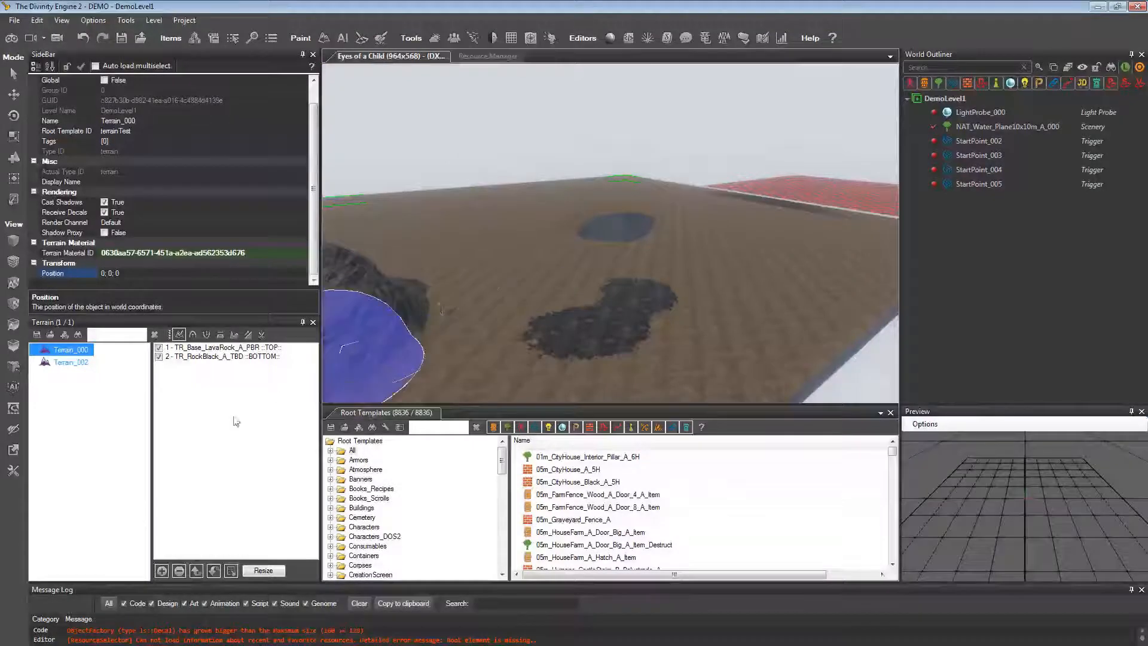
# Try to paint a large area of the TR_Base_LavaRock_A_PBR layer on the ground beside the black rock patch.
pyautogui.click(204, 350)
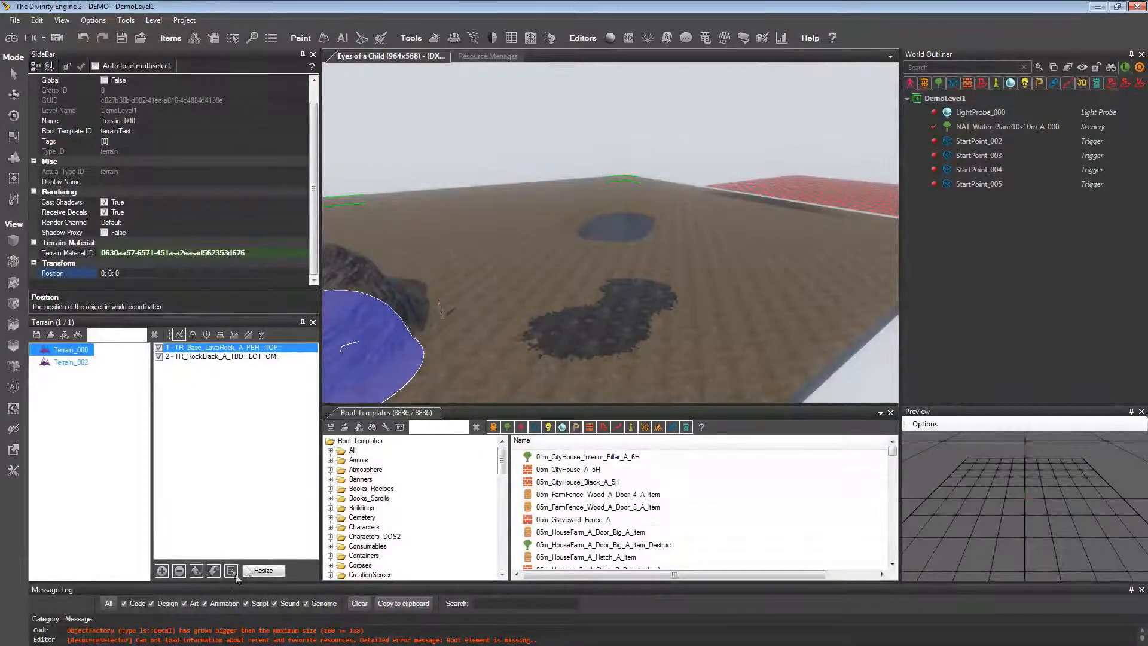
pyautogui.moveTo(778, 261)
pyautogui.mouseDown()
pyautogui.moveTo(747, 298)
pyautogui.moveTo(773, 249)
pyautogui.moveTo(748, 264)
pyautogui.moveTo(744, 325)
pyautogui.moveTo(749, 306)
pyautogui.mouseUp()
pyautogui.moveTo(771, 287)
pyautogui.mouseDown(button='right')
pyautogui.moveTo(779, 273)
pyautogui.moveTo(802, 292)
pyautogui.moveTo(748, 267)
pyautogui.moveTo(774, 274)
pyautogui.moveTo(761, 284)
pyautogui.moveTo(785, 276)
pyautogui.moveTo(768, 276)
pyautogui.mouseUp(button='right')
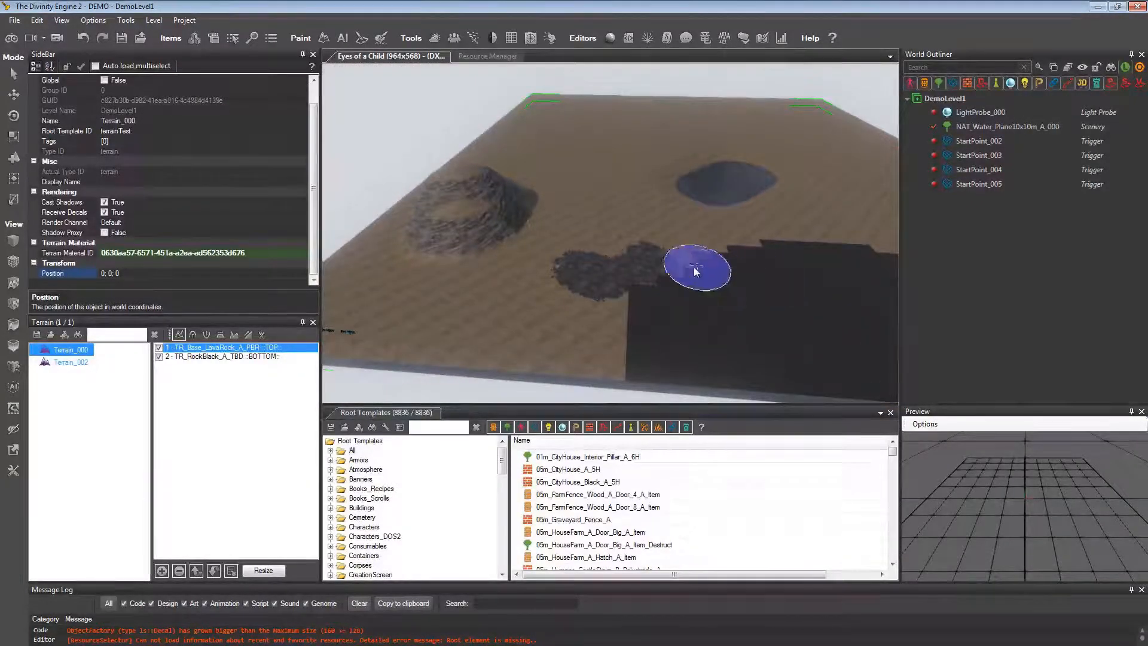
pyautogui.scroll(2, 605, 271)
pyautogui.scroll(-2, 605, 274)
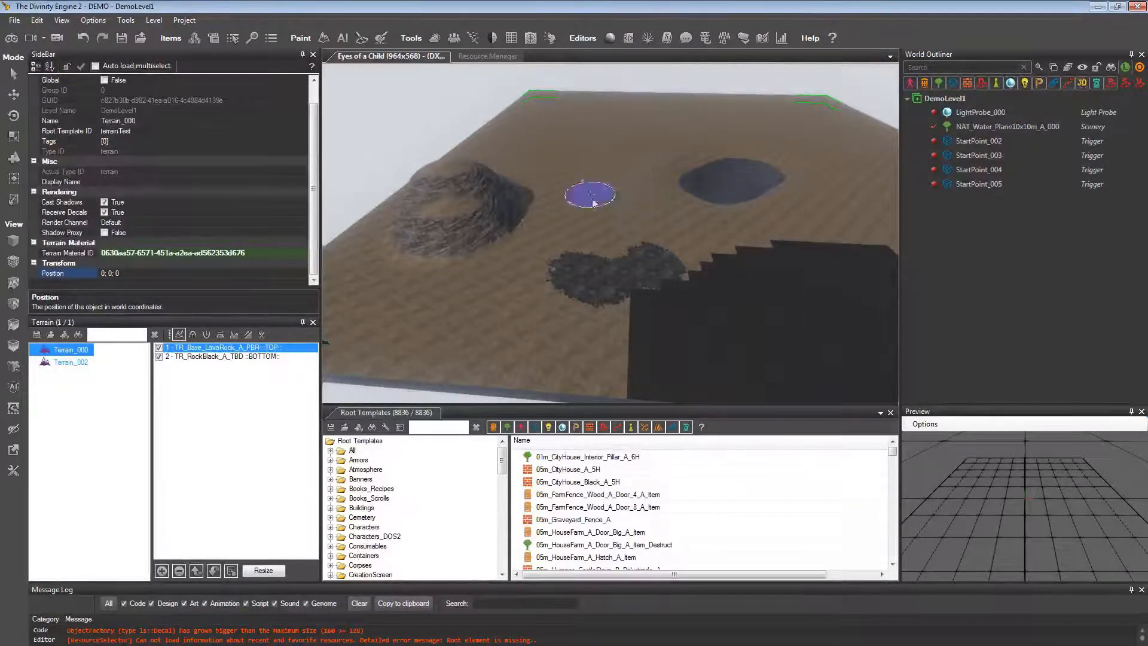
pyautogui.moveTo(609, 357); pyautogui.dragTo(610, 349, button='right')
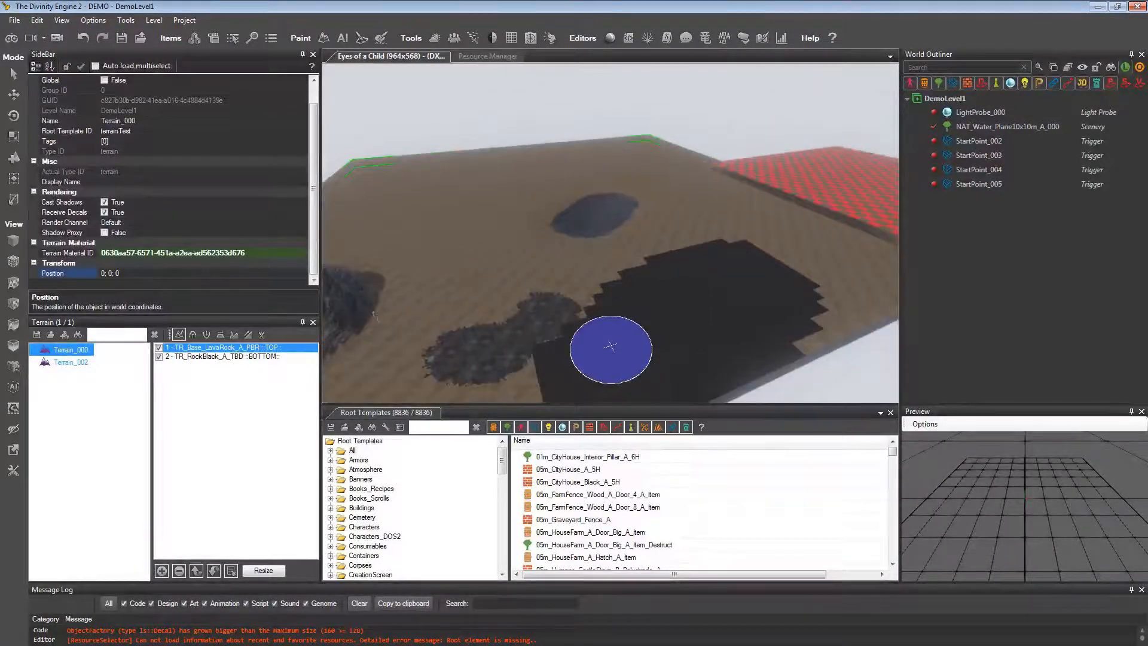
# Erase the painted TR_Base_LavaRock_A_PBR area beside the black rock patch.
pyautogui.moveTo(801, 302)
pyautogui.mouseDown()
pyautogui.moveTo(795, 265)
pyautogui.moveTo(670, 316)
pyautogui.moveTo(633, 395)
pyautogui.moveTo(793, 303)
pyautogui.moveTo(574, 392)
pyautogui.moveTo(804, 287)
pyautogui.moveTo(687, 321)
pyautogui.moveTo(765, 281)
pyautogui.moveTo(669, 281)
pyautogui.moveTo(726, 275)
pyautogui.moveTo(726, 259)
pyautogui.moveTo(740, 290)
pyautogui.moveTo(754, 269)
pyautogui.moveTo(739, 278)
pyautogui.mouseUp()
pyautogui.press('a')
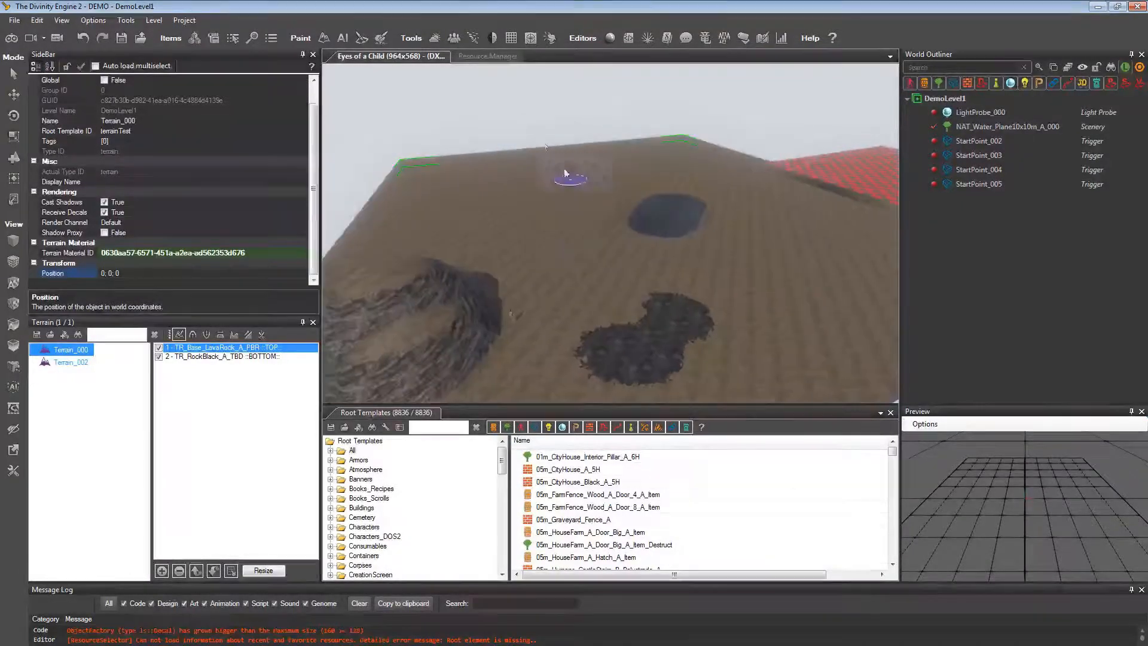
# Find the 8-parameter material TR_Paving_HoE_HexaFloor_A_Destruct_B_PBR and add it as a layer to Terrain_000.
pyautogui.click(485, 56)
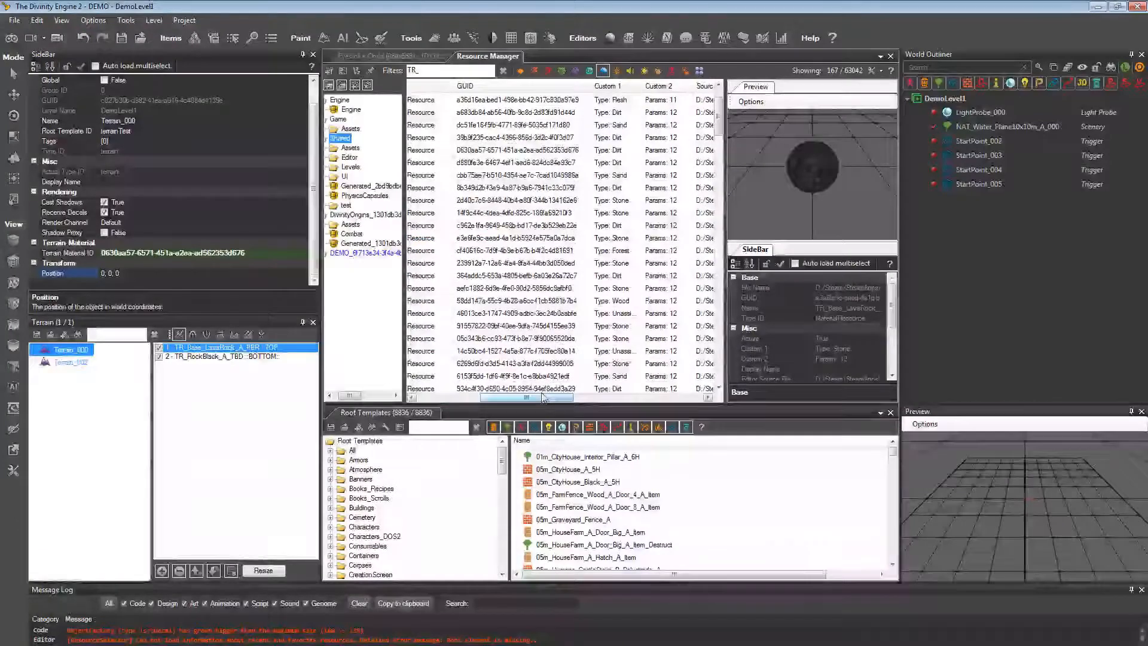
pyautogui.moveTo(718, 124); pyautogui.dragTo(699, 374)
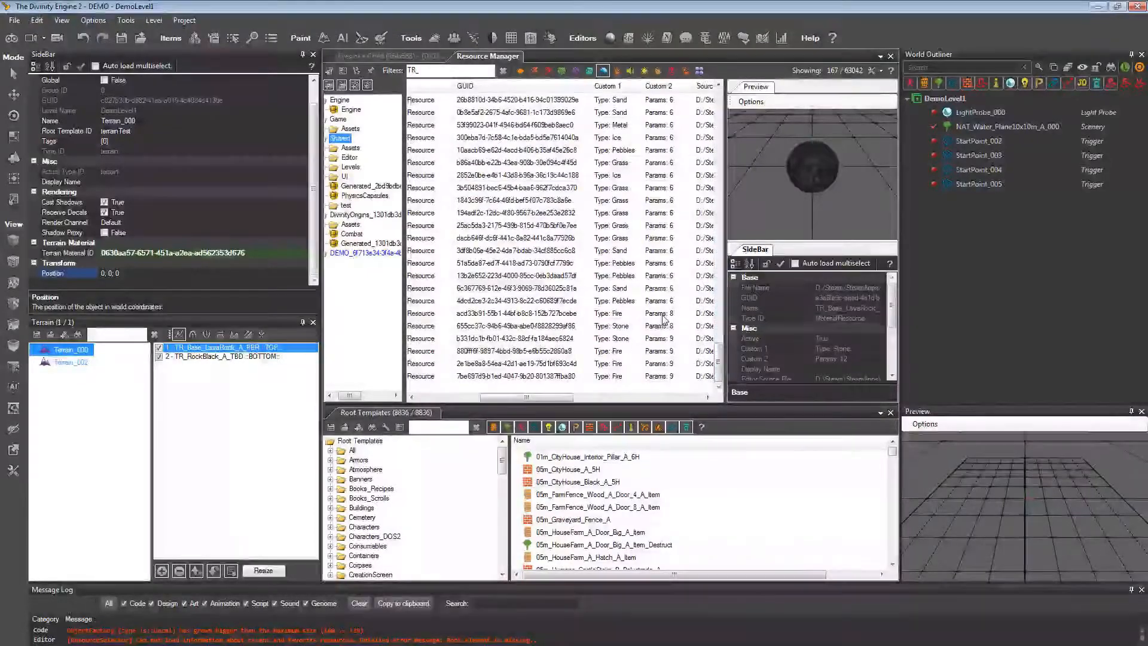
pyautogui.moveTo(544, 319); pyautogui.dragTo(540, 314)
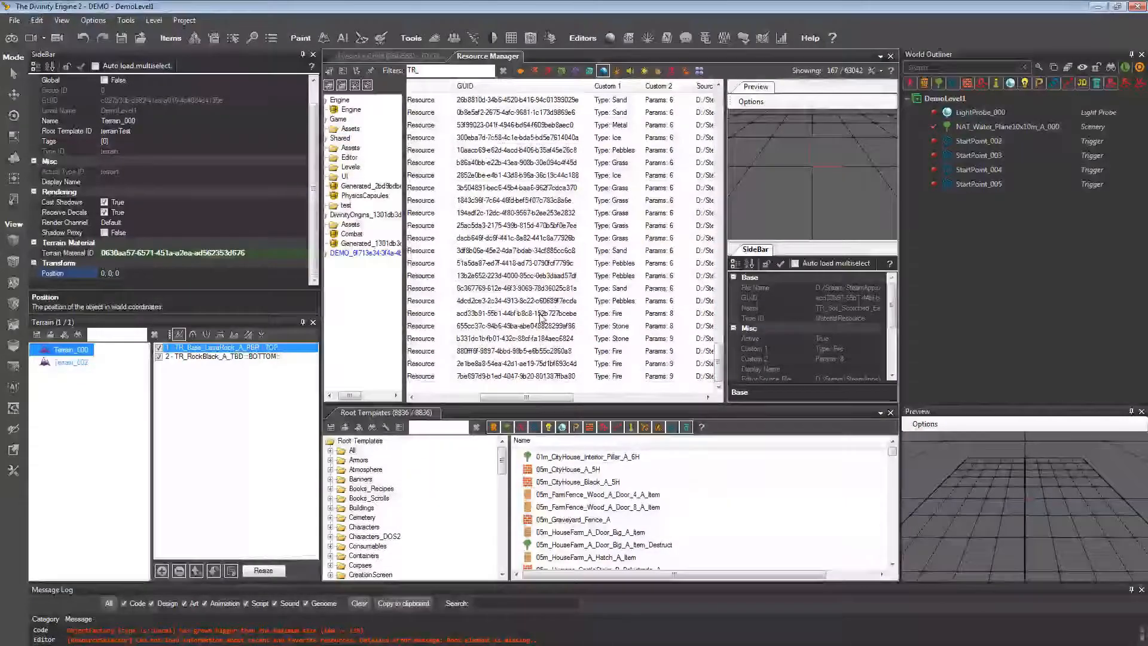
pyautogui.hscroll(-5, 540, 317)
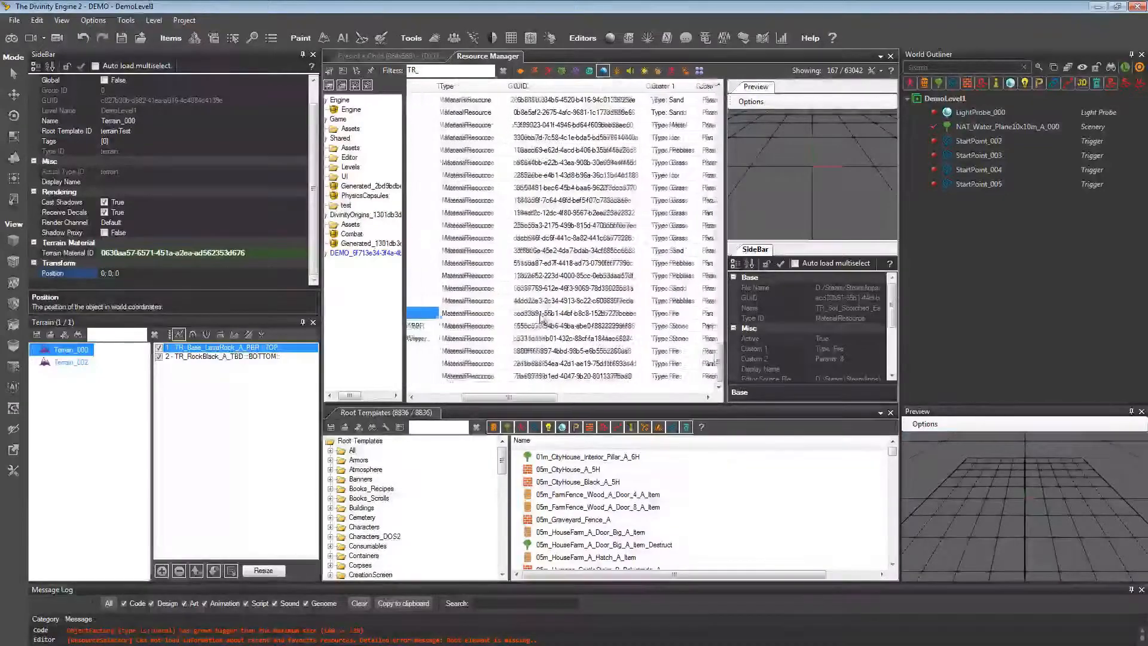
pyautogui.hscroll(-1, 540, 317)
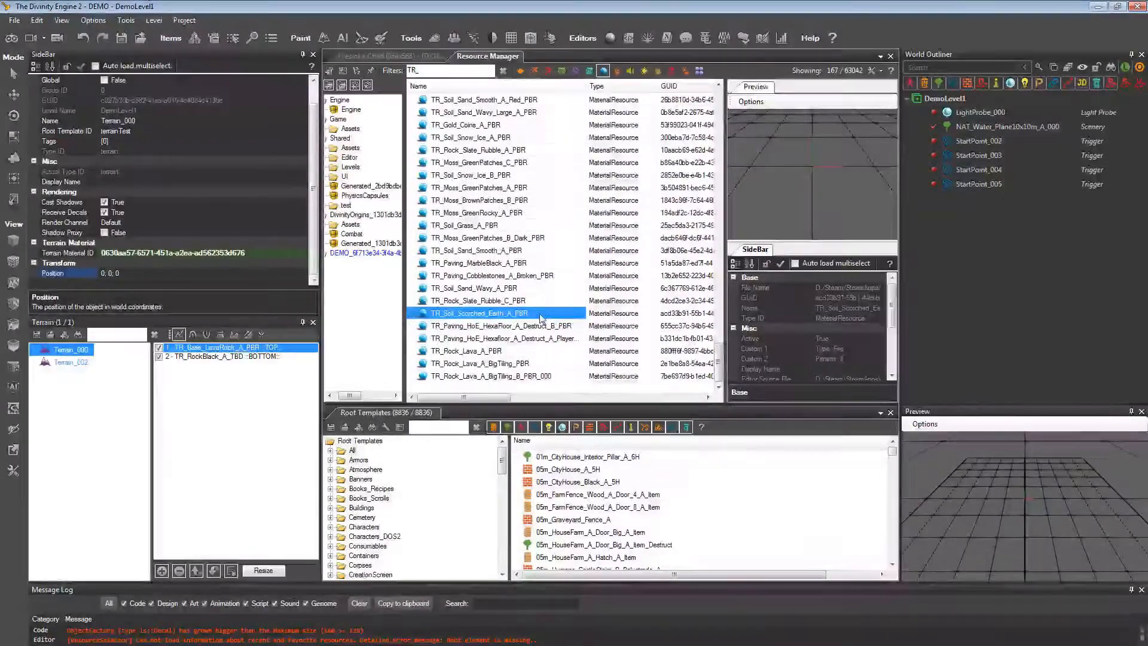
pyautogui.click(472, 326)
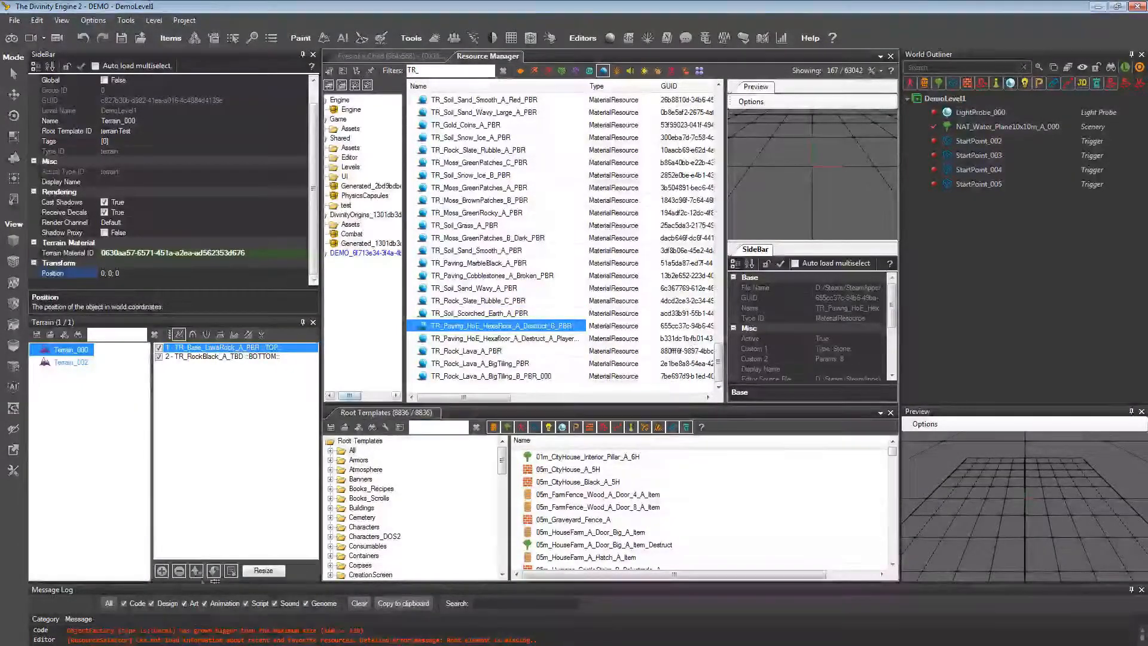
pyautogui.click(162, 571)
pyautogui.click(606, 409)
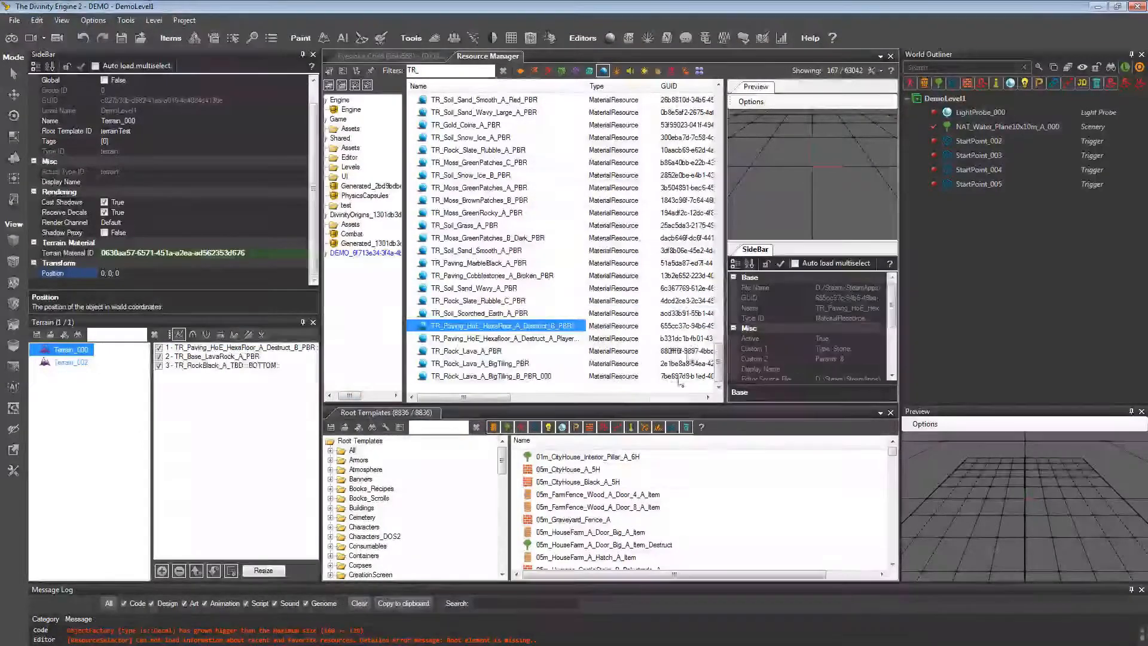
# Paint a patch of the TR_Paving_HoE_HexaFloor_A_Destruct_B_PBR layer on the open ground beside the black rock patch.
pyautogui.click(402, 56)
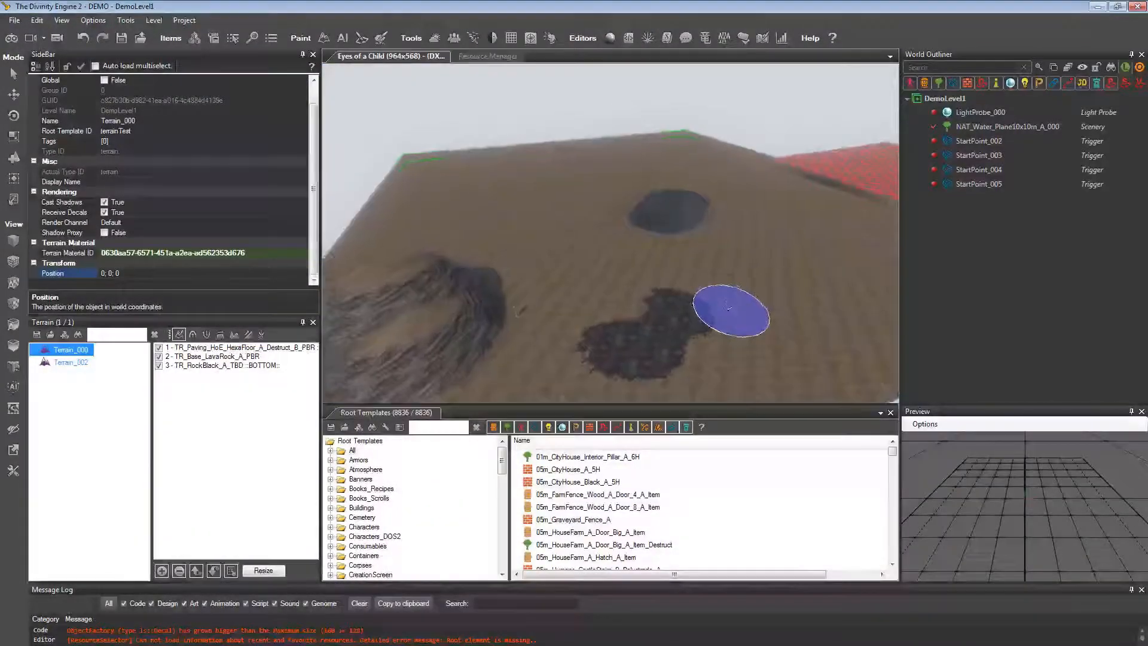
pyautogui.moveTo(729, 308); pyautogui.dragTo(728, 310, button='right')
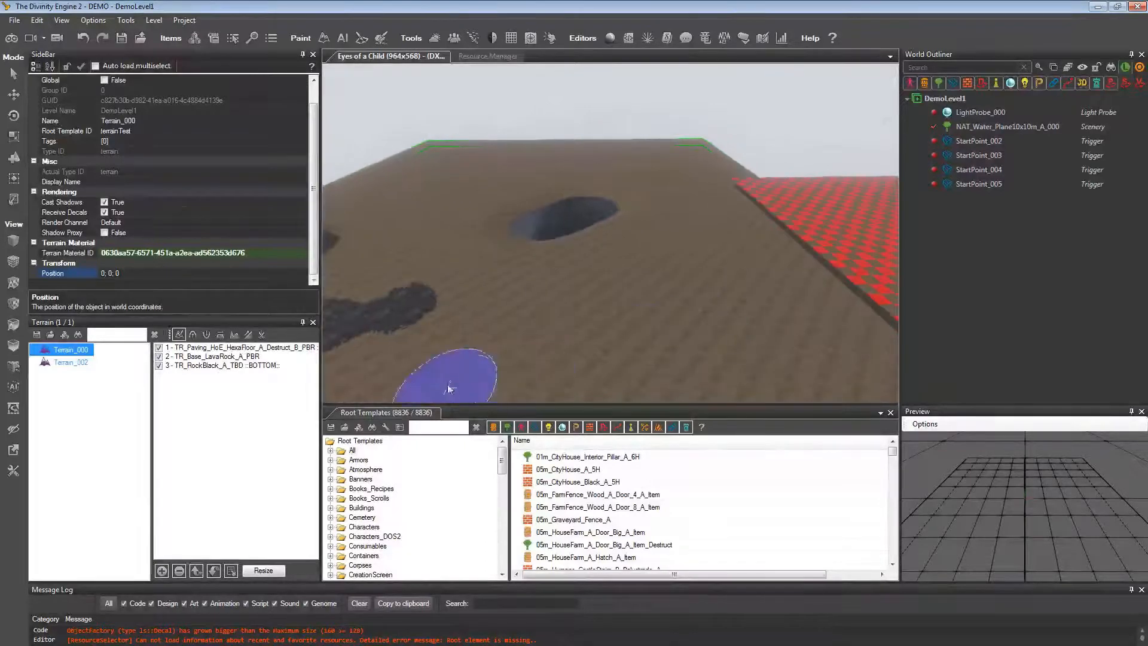
pyautogui.click(209, 348)
pyautogui.moveTo(569, 341)
pyautogui.mouseDown()
pyautogui.moveTo(533, 359)
pyautogui.moveTo(634, 355)
pyautogui.mouseUp()
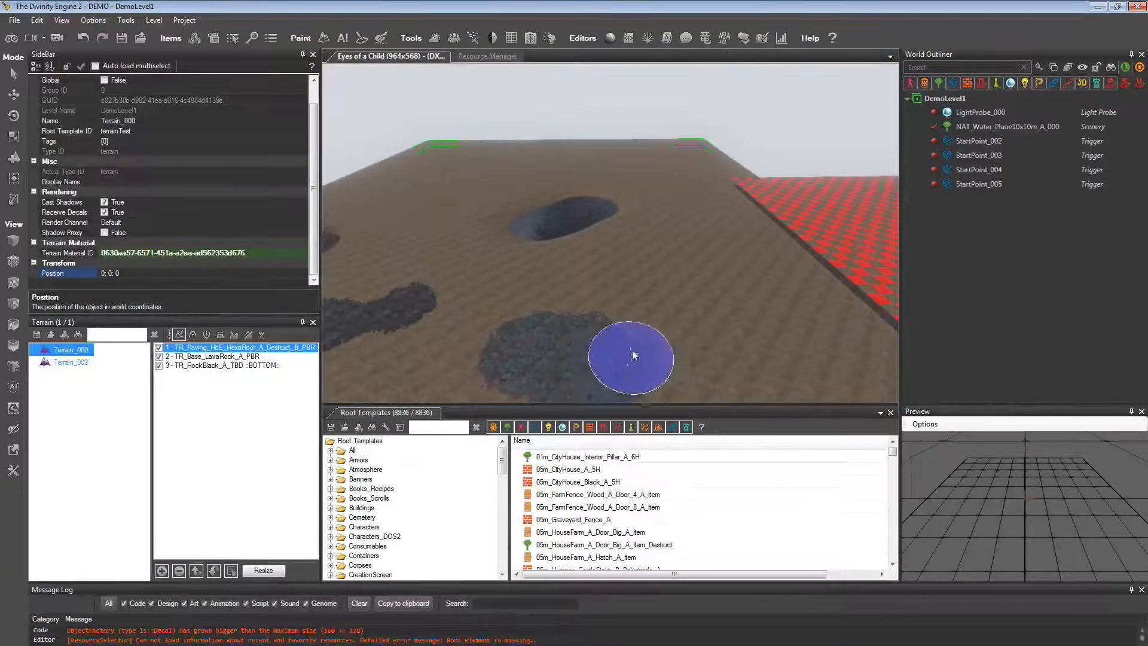
# Examine the painted hexagonal floor patch up close and from several angles.
pyautogui.moveTo(636, 318)
pyautogui.mouseDown(button='right')
pyautogui.moveTo(628, 311)
pyautogui.moveTo(670, 320)
pyautogui.moveTo(635, 353)
pyautogui.moveTo(603, 338)
pyautogui.moveTo(704, 322)
pyautogui.moveTo(661, 333)
pyautogui.moveTo(682, 333)
pyautogui.moveTo(659, 318)
pyautogui.mouseUp(button='right')
pyautogui.scroll(5, 646, 343)
pyautogui.scroll(-5, 636, 352)
pyautogui.scroll(3, 632, 324)
pyautogui.scroll(4, 661, 325)
pyautogui.scroll(-4, 657, 319)
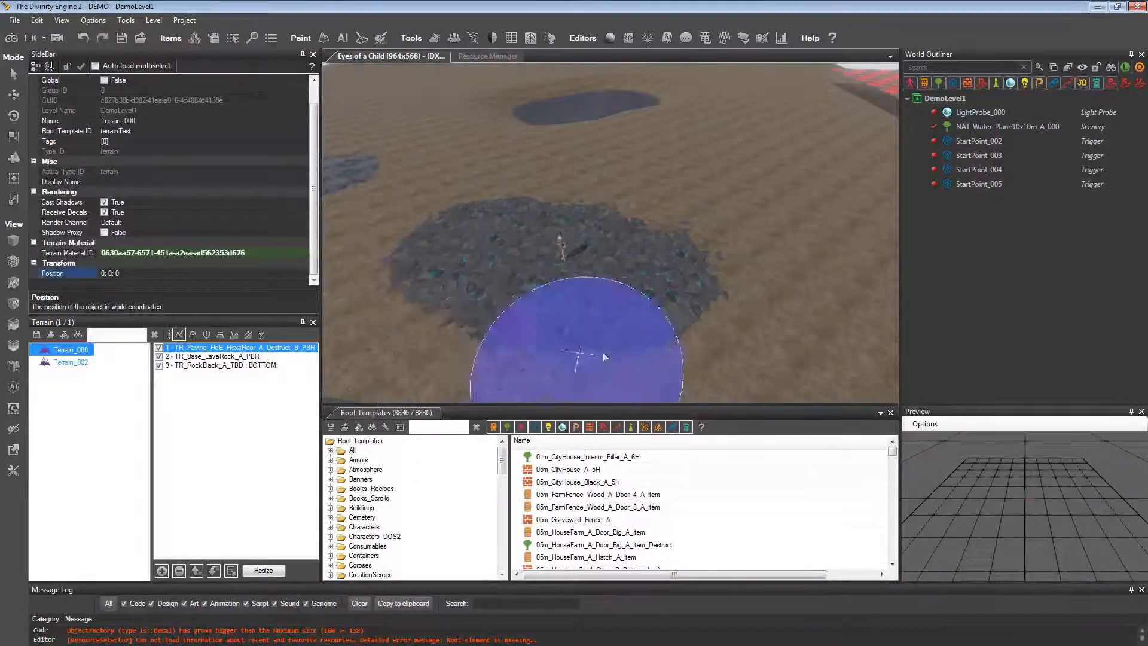
pyautogui.scroll(5, 482, 297)
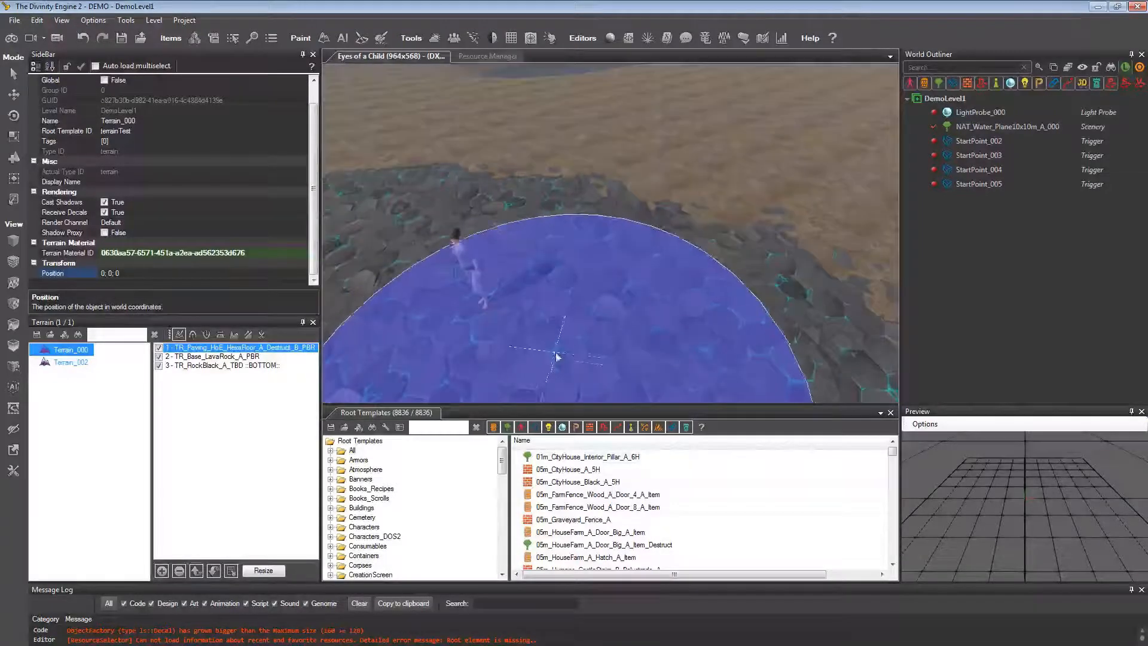
pyautogui.moveTo(580, 277); pyautogui.dragTo(656, 278, button='middle')
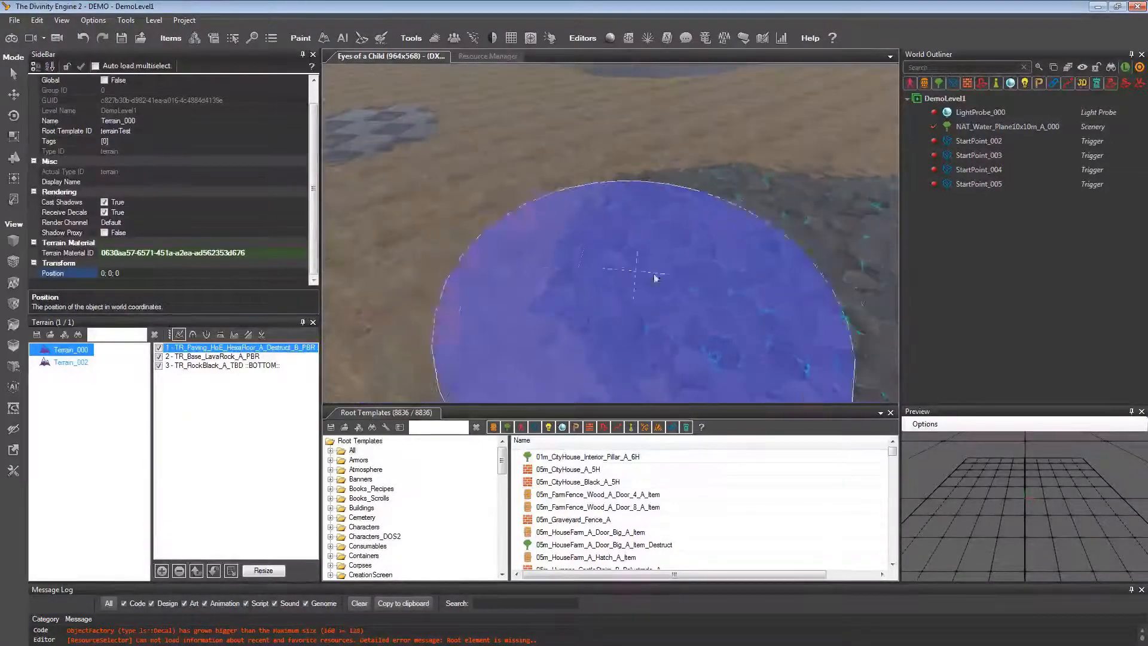
pyautogui.scroll(-6, 655, 278)
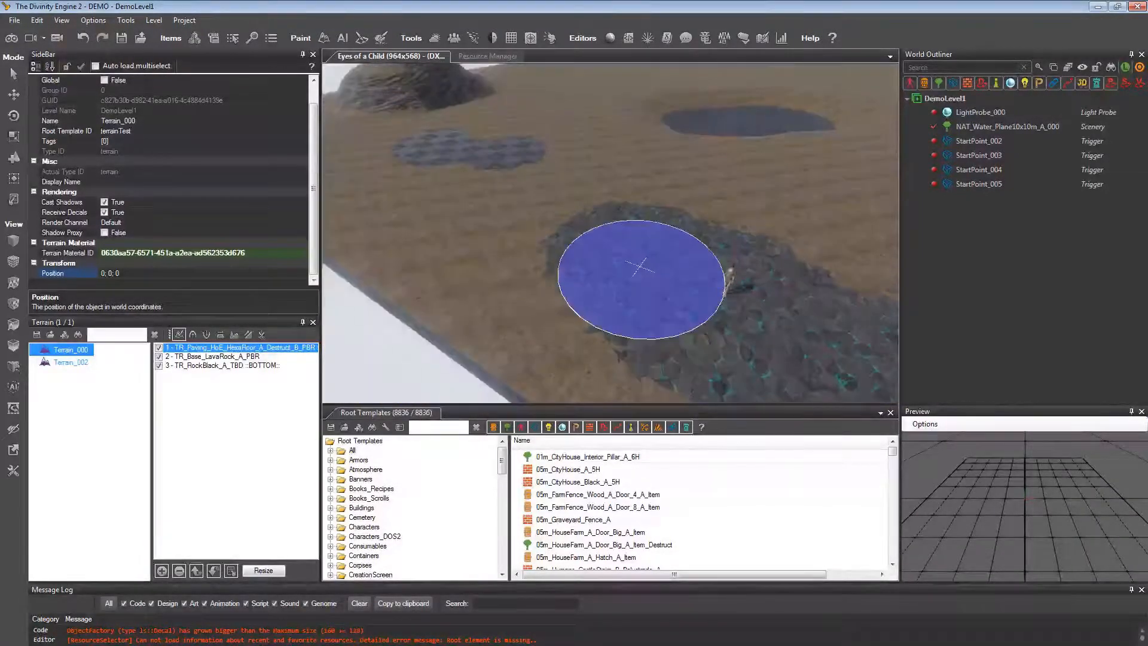
pyautogui.moveTo(640, 267); pyautogui.dragTo(639, 266, button='right')
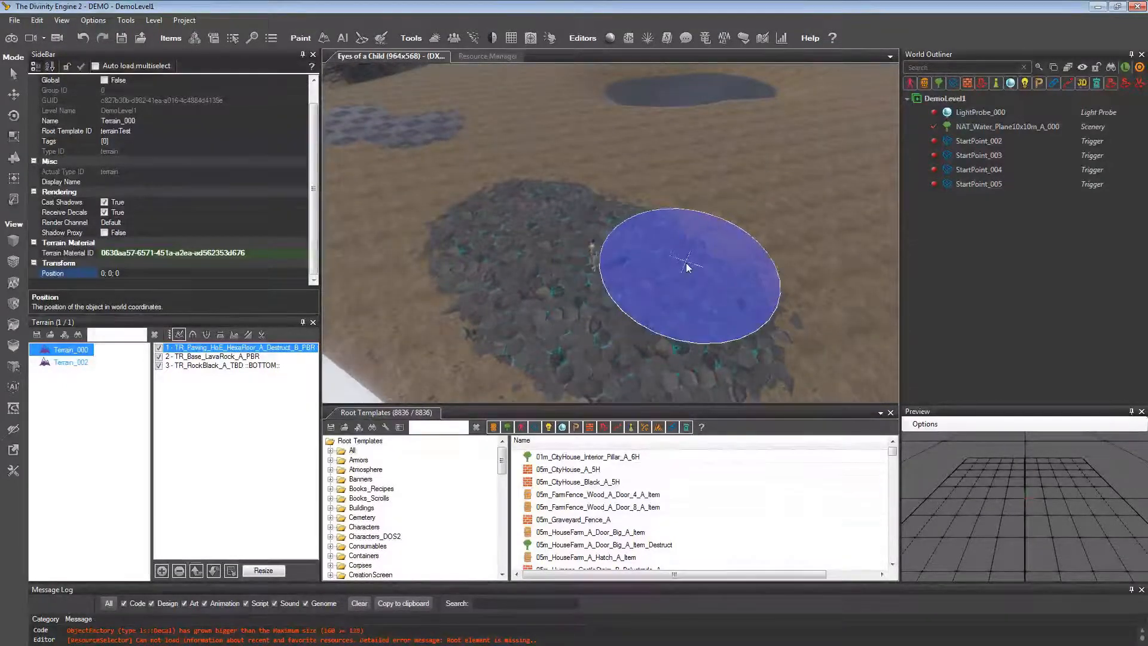
pyautogui.scroll(-3, 690, 252)
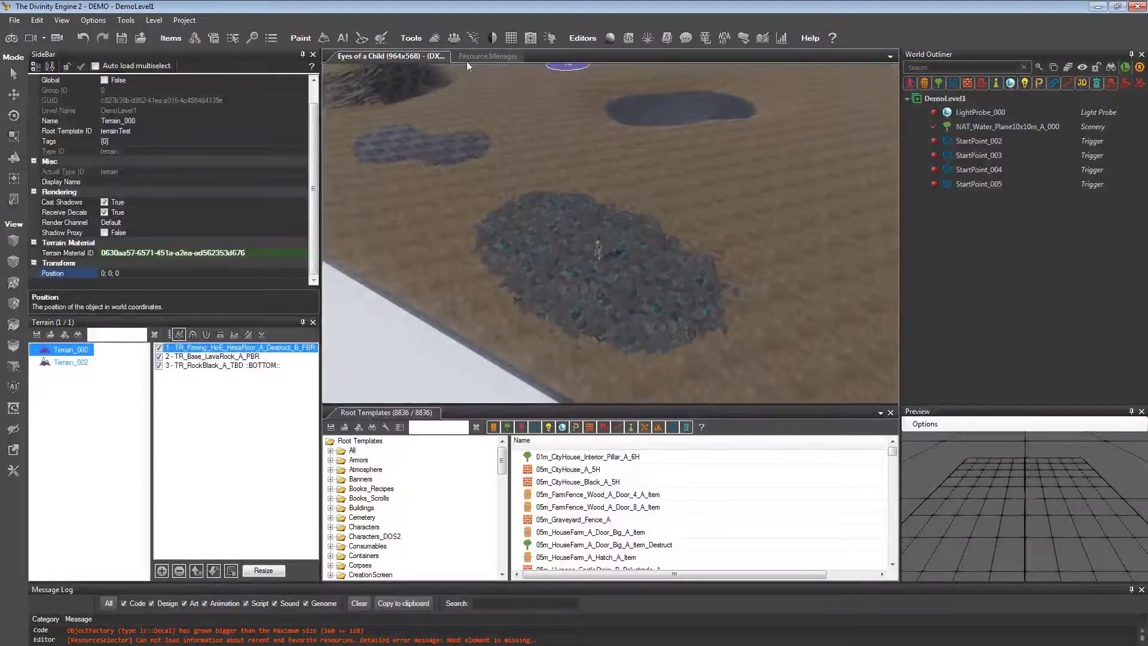
# Find the 9-parameter material TR_Paving_HoE_Hexafloor_A_Destruct_A_PlayerPosition_PBR and add it as a layer to Terrain_000.
pyautogui.click(476, 56)
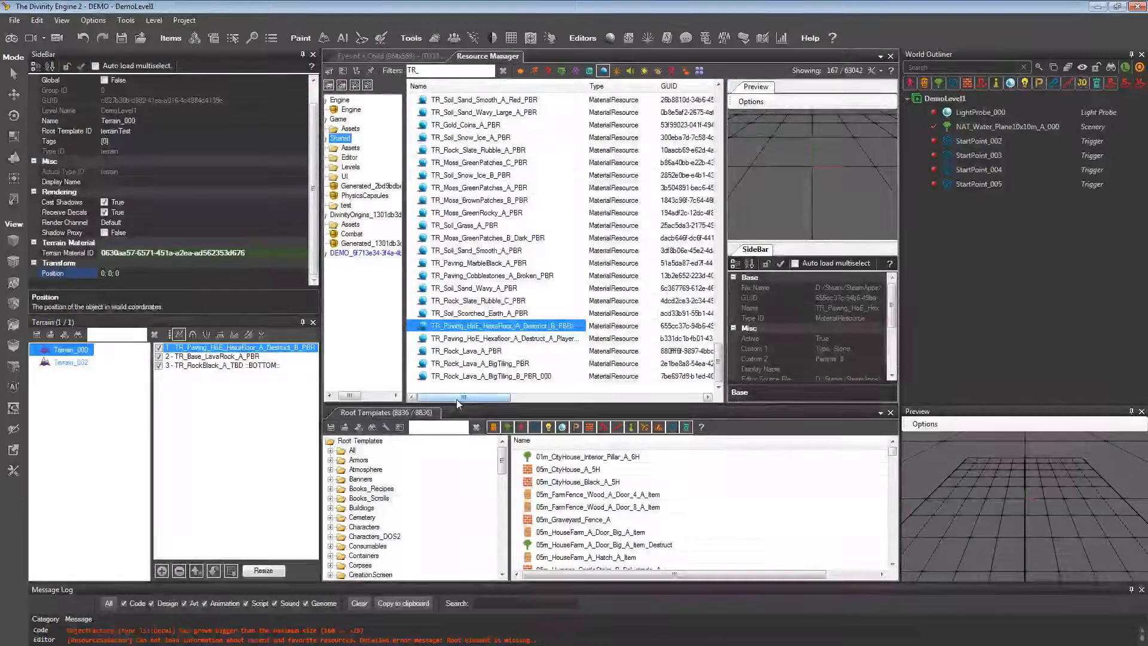
pyautogui.moveTo(457, 399); pyautogui.dragTo(556, 416)
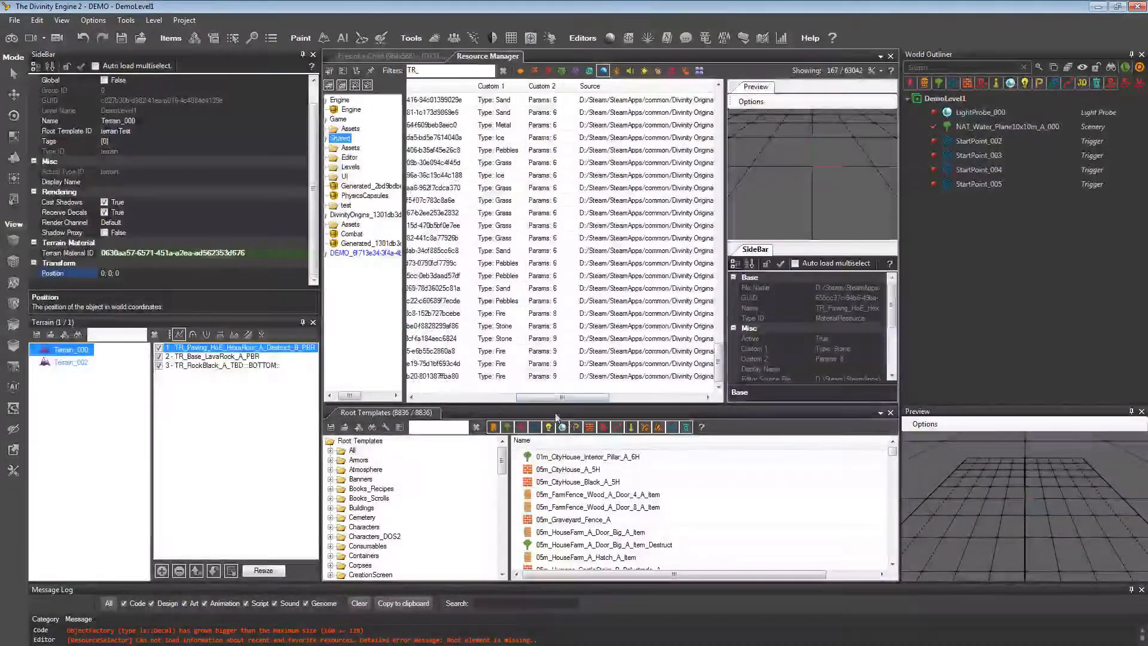
pyautogui.click(541, 353)
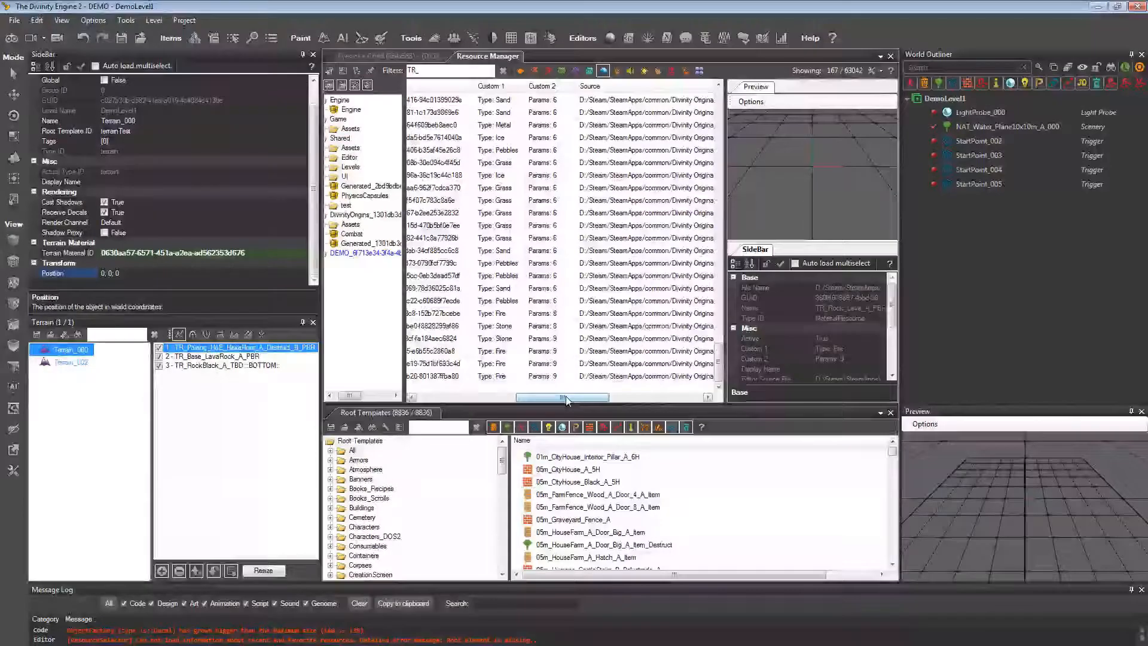
pyautogui.moveTo(565, 396); pyautogui.dragTo(452, 399)
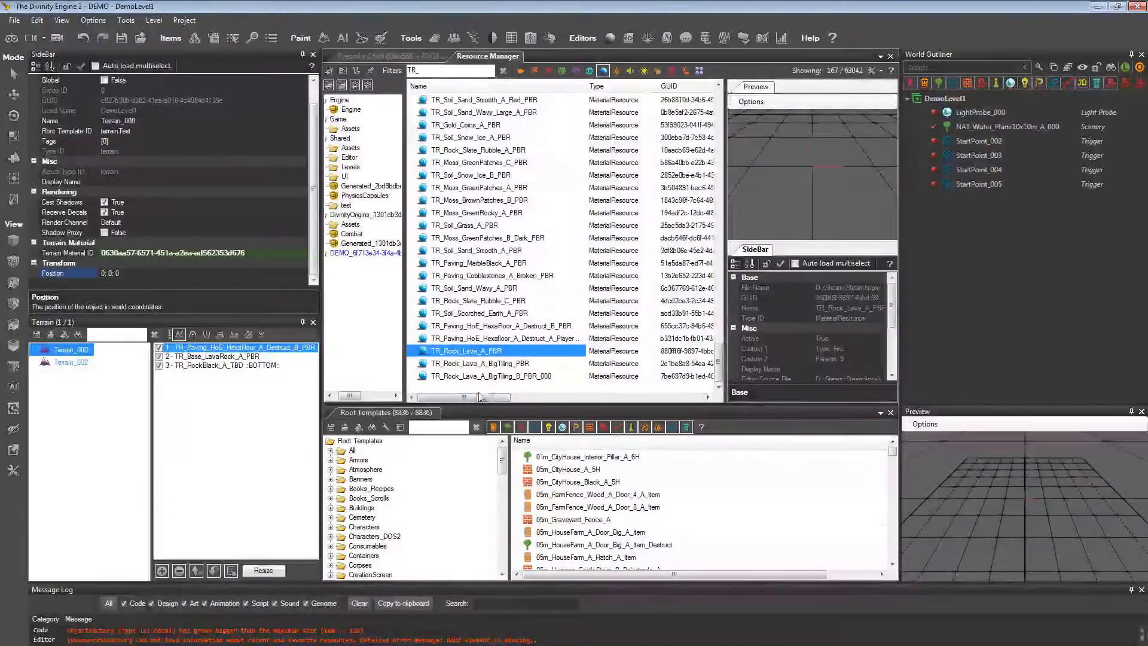
pyautogui.moveTo(475, 399); pyautogui.dragTo(559, 407)
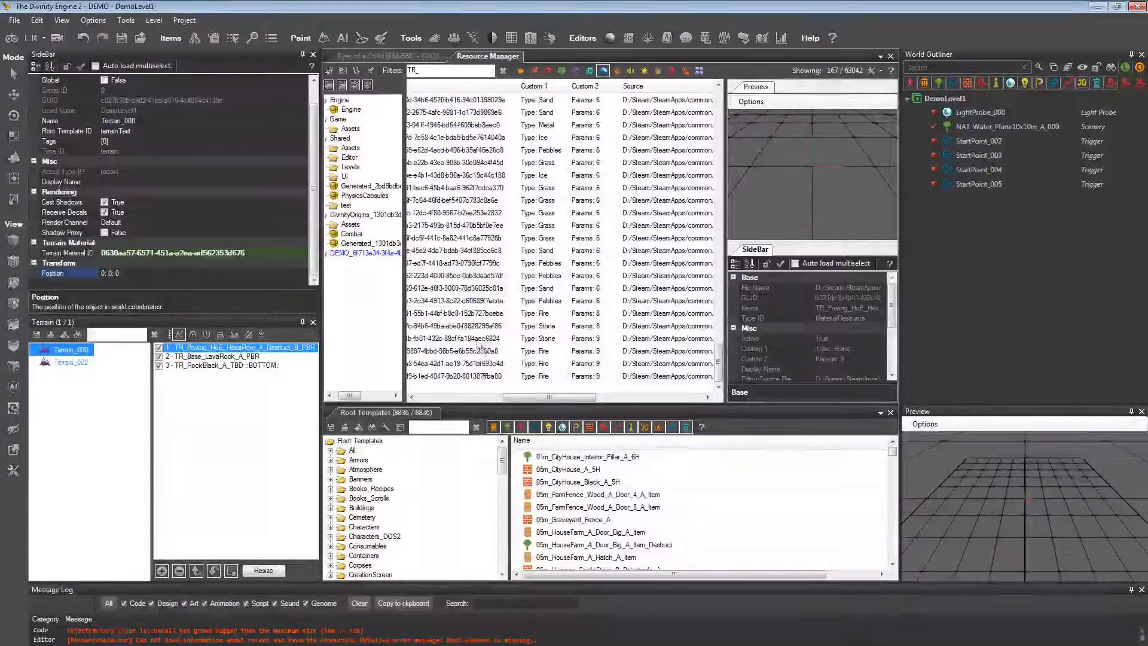
pyautogui.moveTo(558, 405); pyautogui.dragTo(472, 404)
pyautogui.click(475, 338)
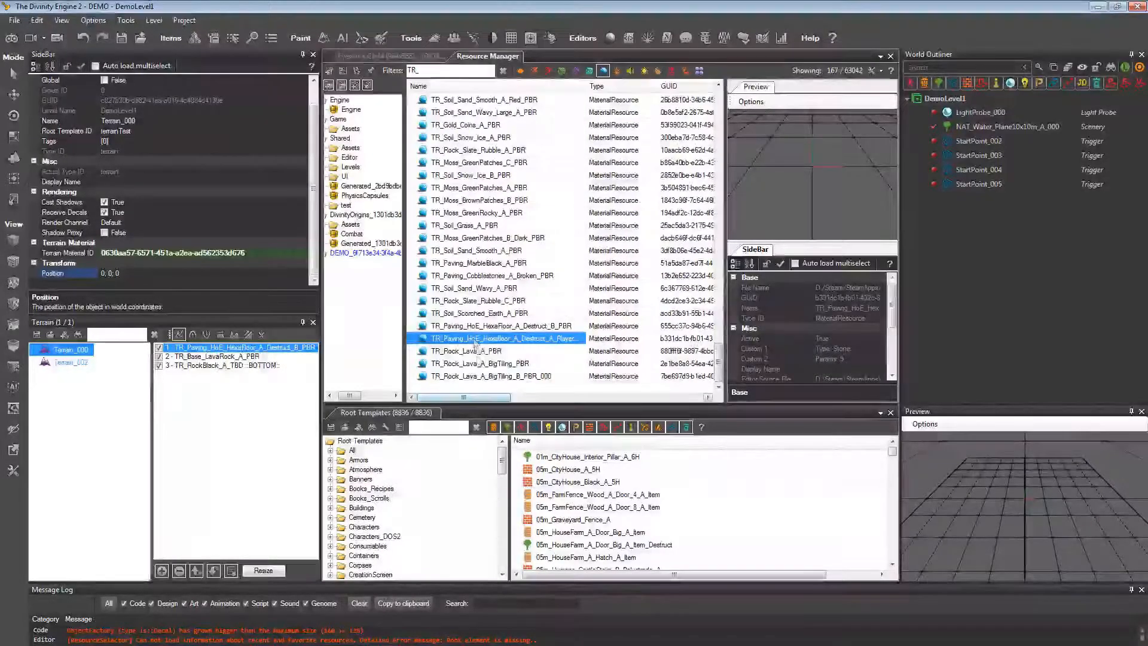
pyautogui.click(162, 571)
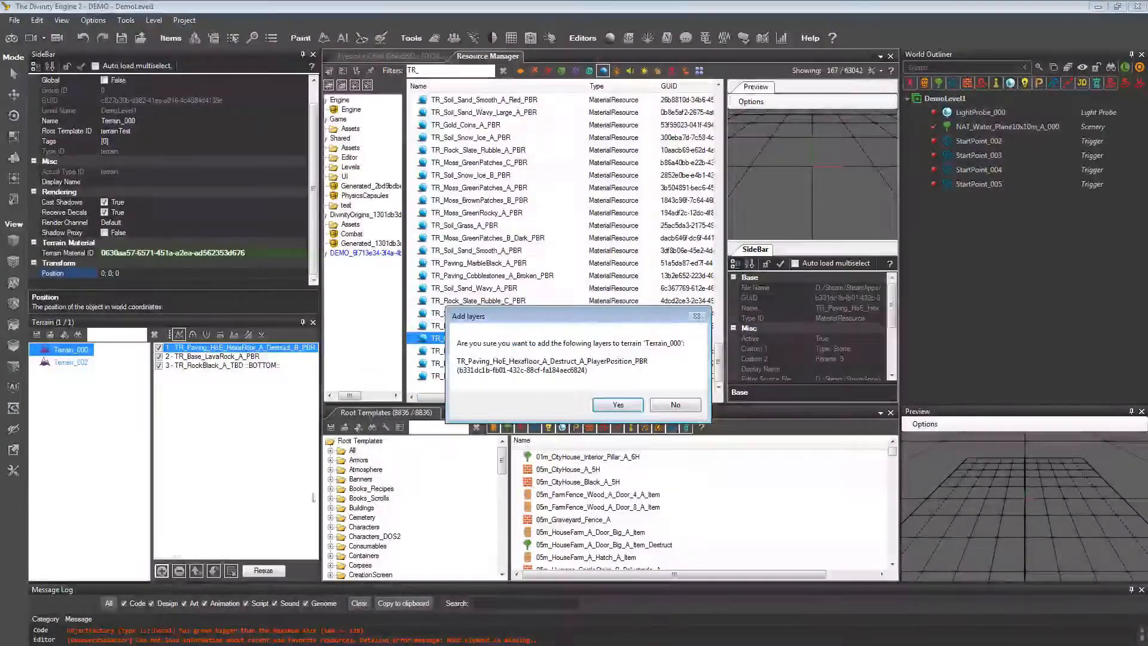
pyautogui.click(616, 406)
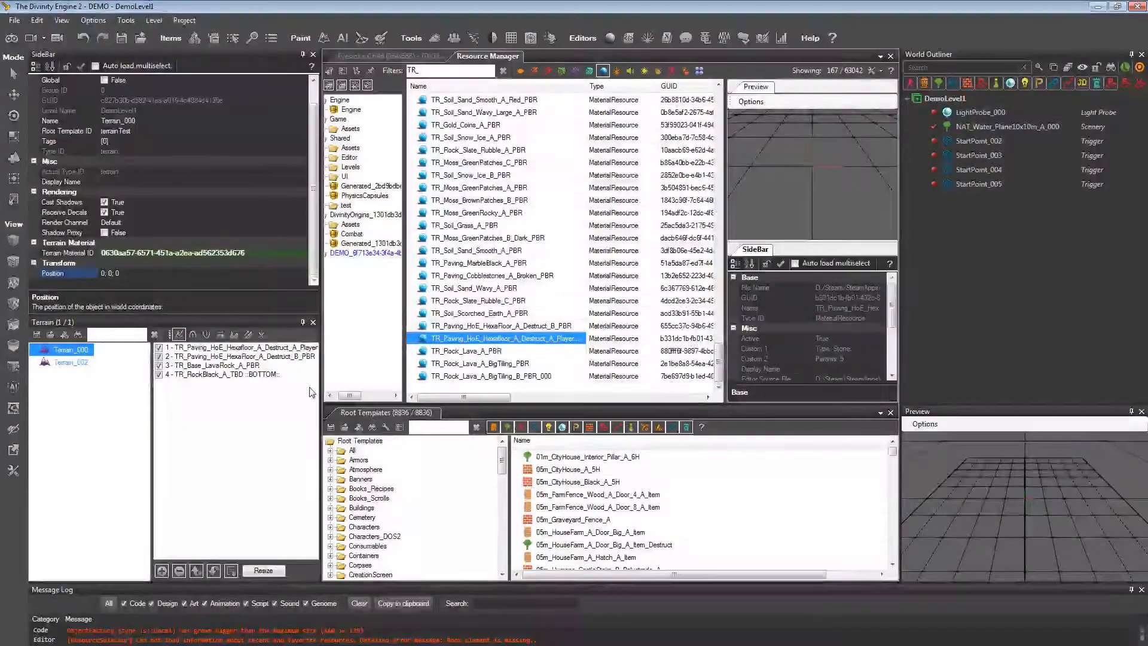
# Paint a patch of the TR_Paving_HoE_Hexafloor_A_Destruct_A_PlayerPosition_PBR layer on the open ground beside the first hexagonal floor patch.
pyautogui.click(424, 56)
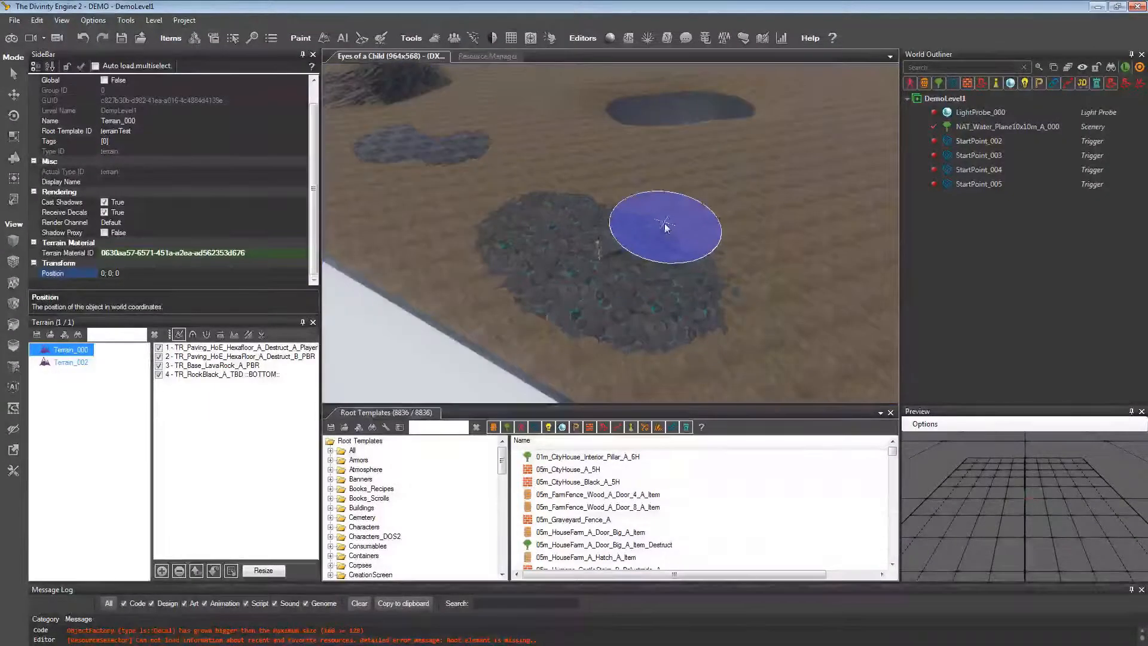
pyautogui.moveTo(669, 227); pyautogui.dragTo(526, 257, button='middle')
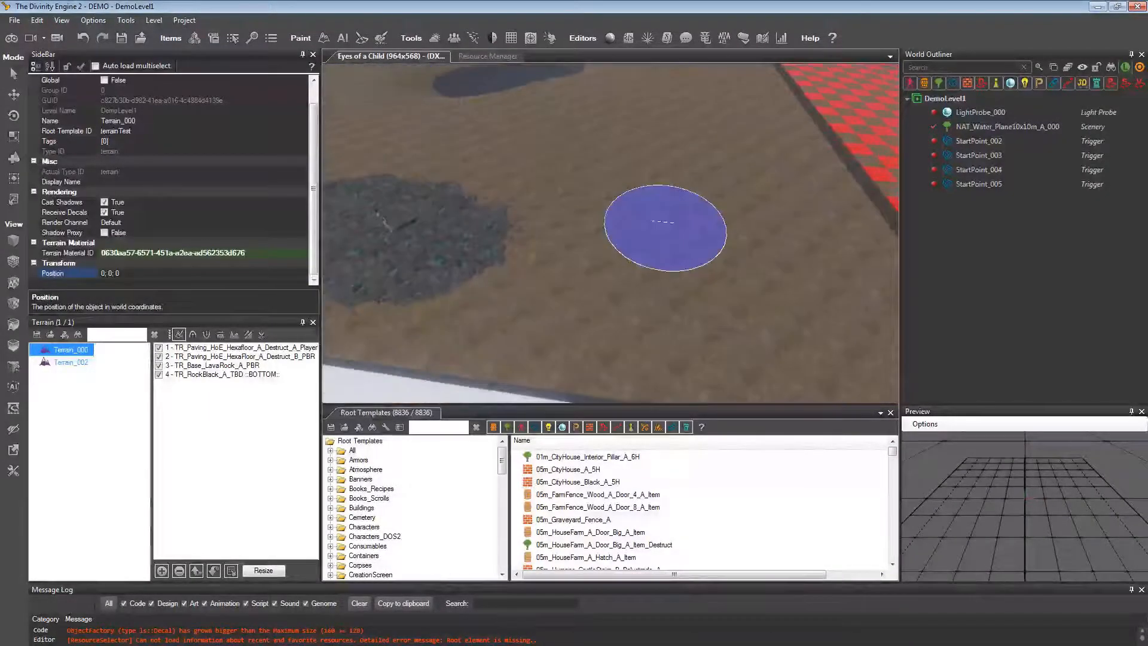
pyautogui.click(240, 347)
pyautogui.moveTo(664, 239)
pyautogui.mouseDown()
pyautogui.moveTo(648, 206)
pyautogui.moveTo(554, 266)
pyautogui.moveTo(644, 300)
pyautogui.moveTo(610, 190)
pyautogui.moveTo(651, 221)
pyautogui.moveTo(578, 279)
pyautogui.mouseUp()
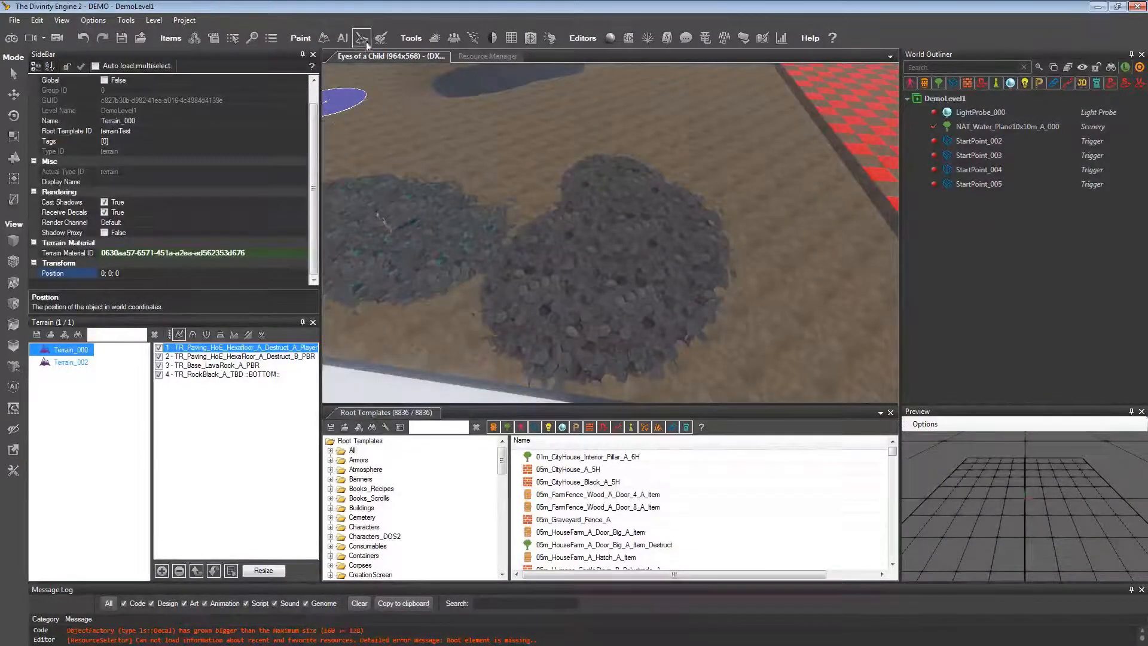
# Fully generate the AI, vision and material grids, and start game mode, saving all unsaved level items.
pyautogui.click(342, 38)
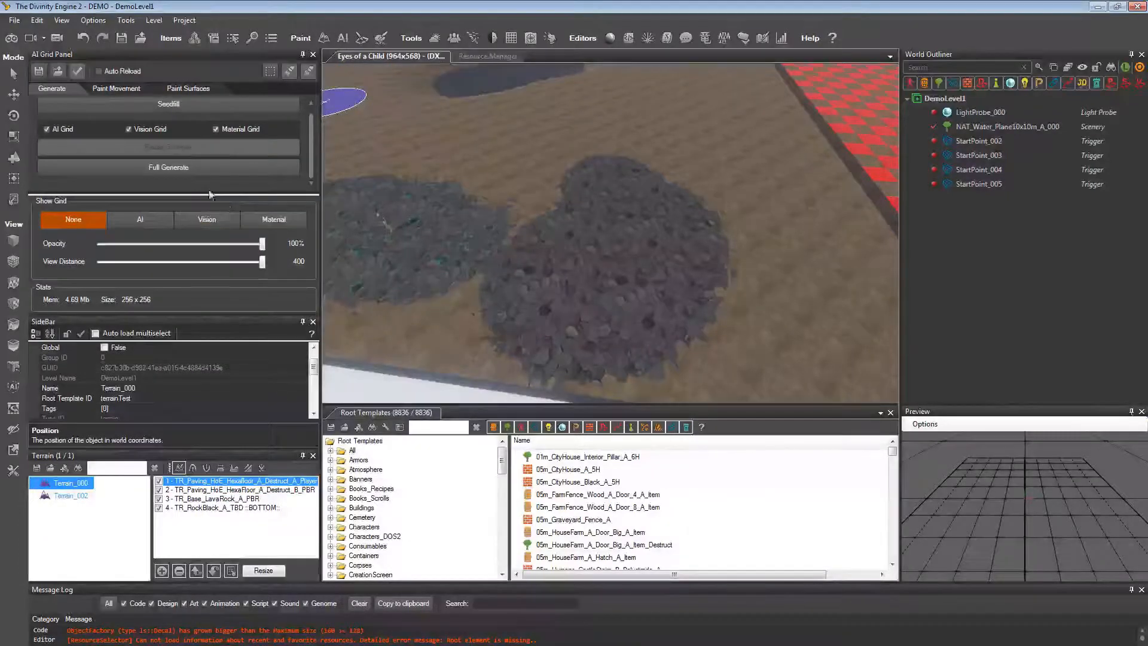
pyautogui.click(203, 170)
pyautogui.click(573, 391)
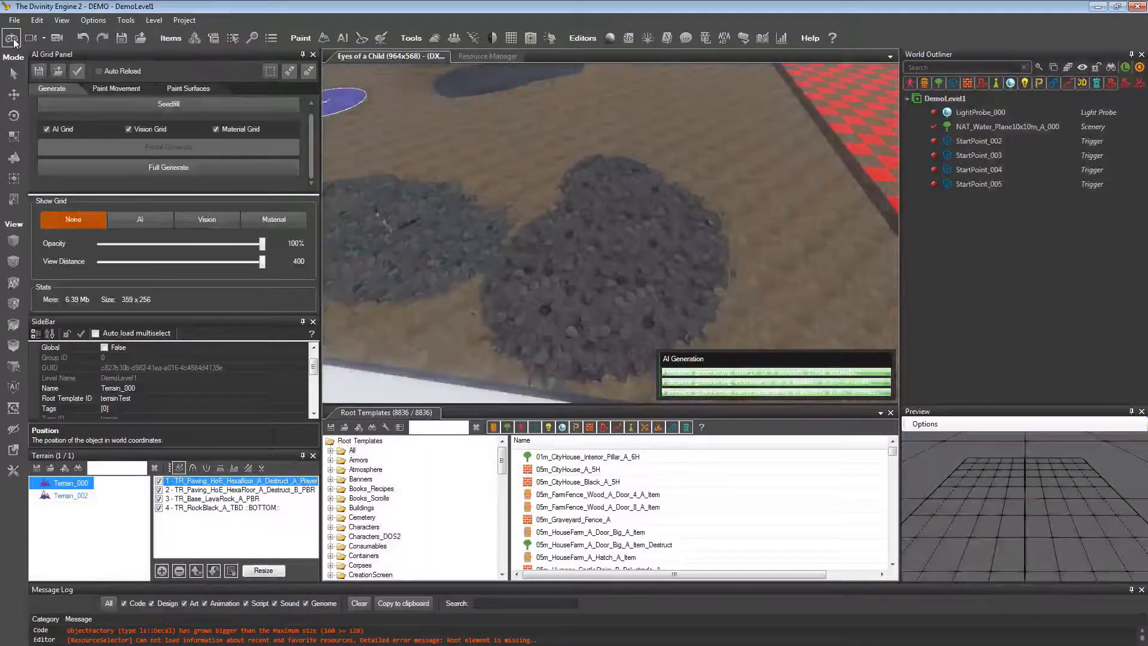
pyautogui.click(12, 39)
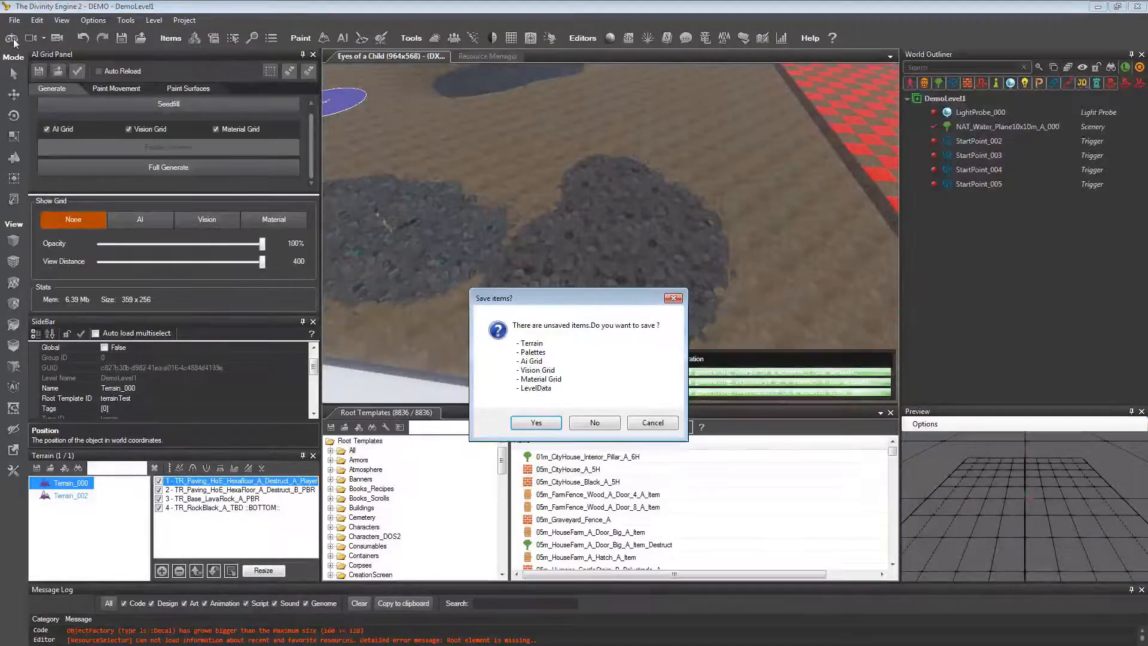
pyautogui.click(534, 426)
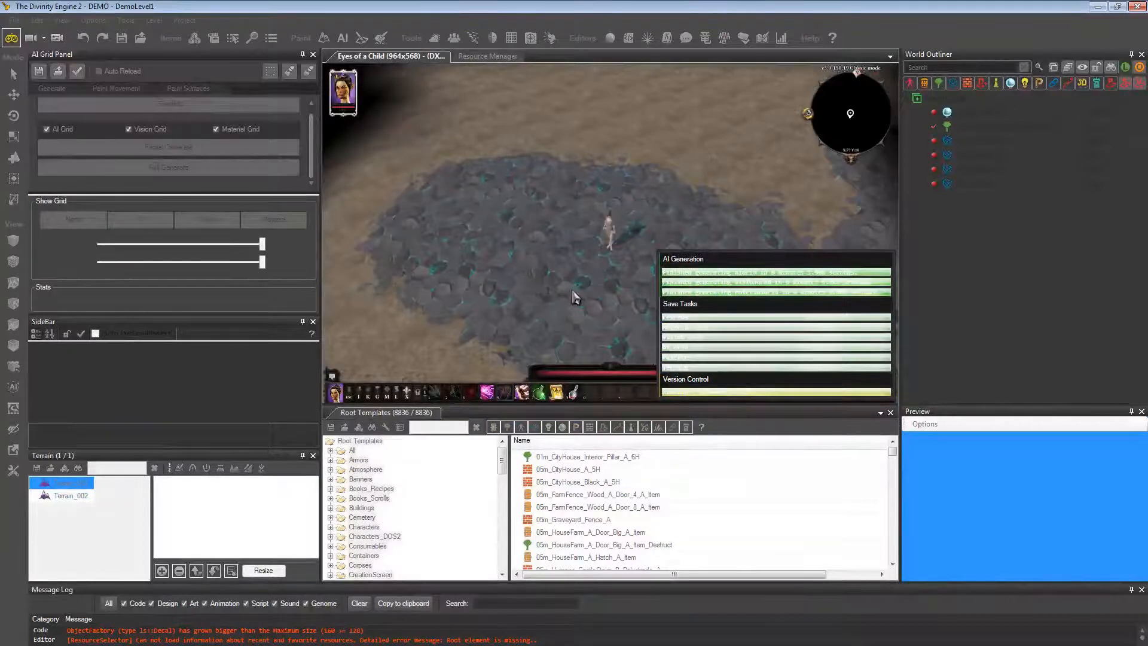
# Walk the character around on the newly painted PlayerPosition floor patch to test its reaction, and return to editing mode.
pyautogui.press('d')
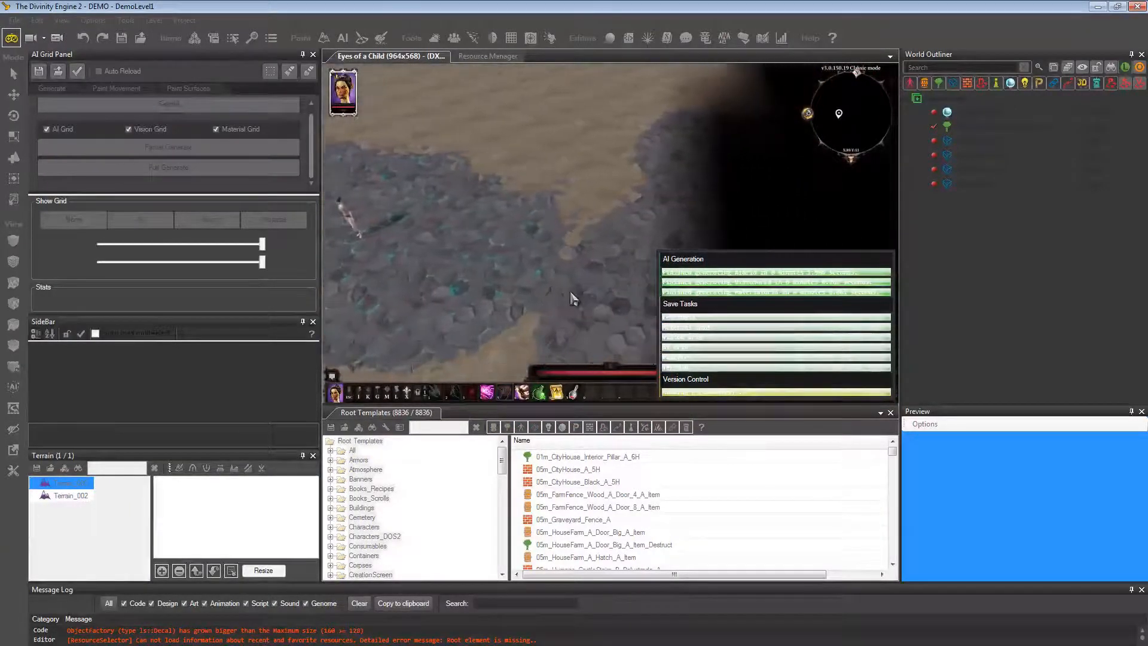
pyautogui.click(552, 276)
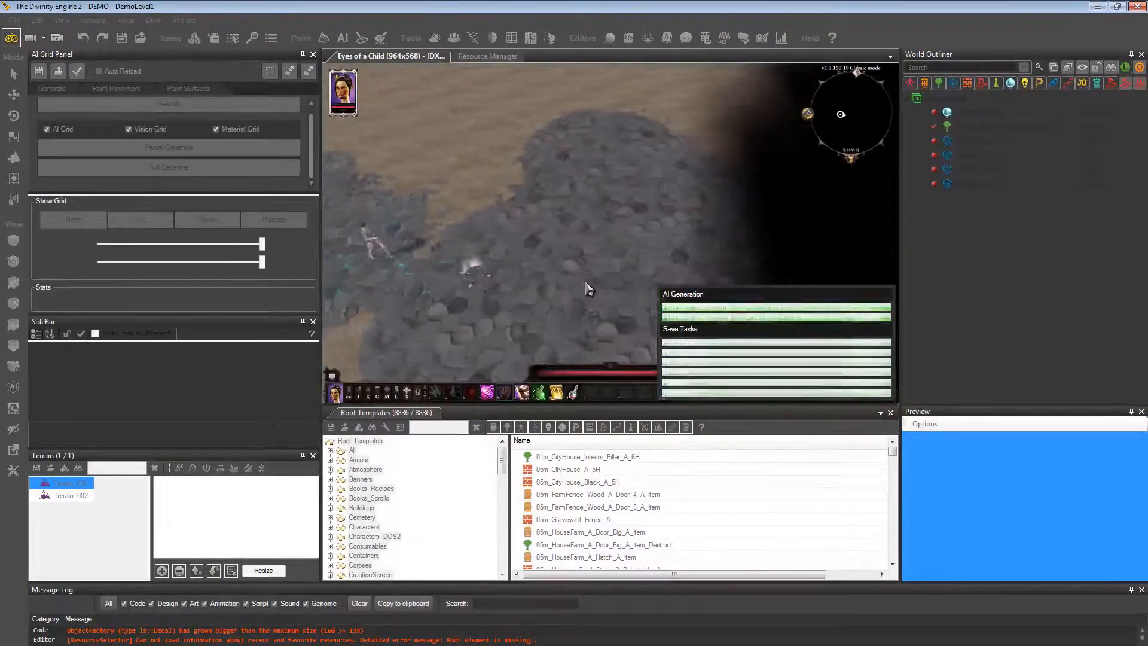
pyautogui.click(598, 238)
pyautogui.click(563, 193)
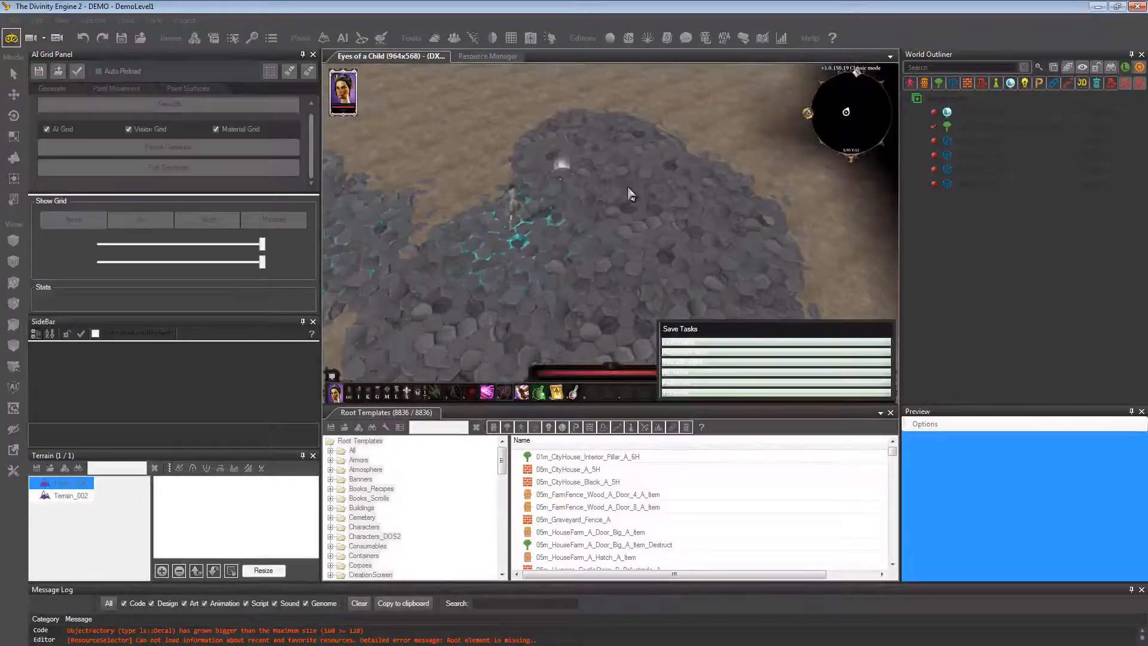
pyautogui.click(706, 260)
pyautogui.click(718, 266)
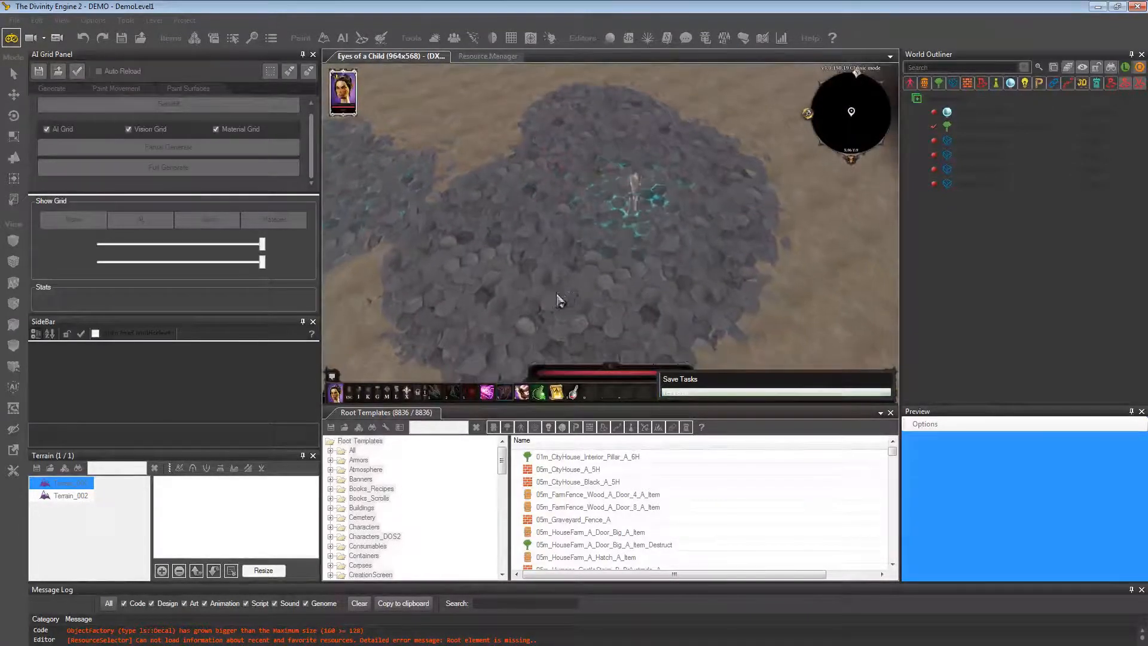
pyautogui.click(476, 243)
pyautogui.click(597, 148)
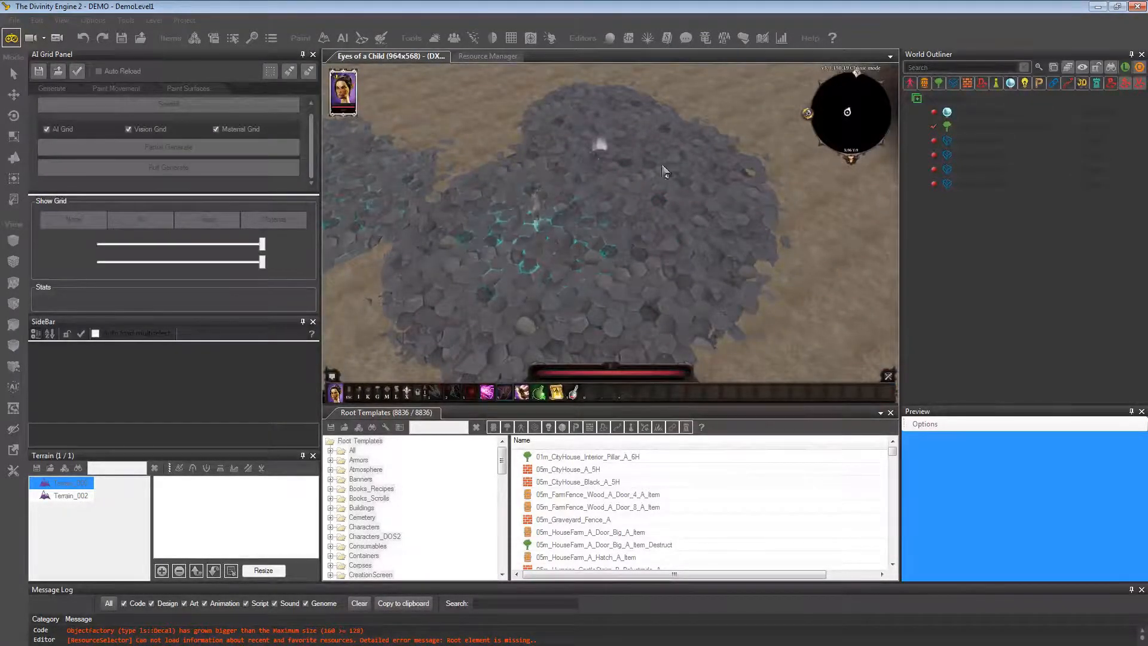
pyautogui.click(694, 202)
pyautogui.click(482, 341)
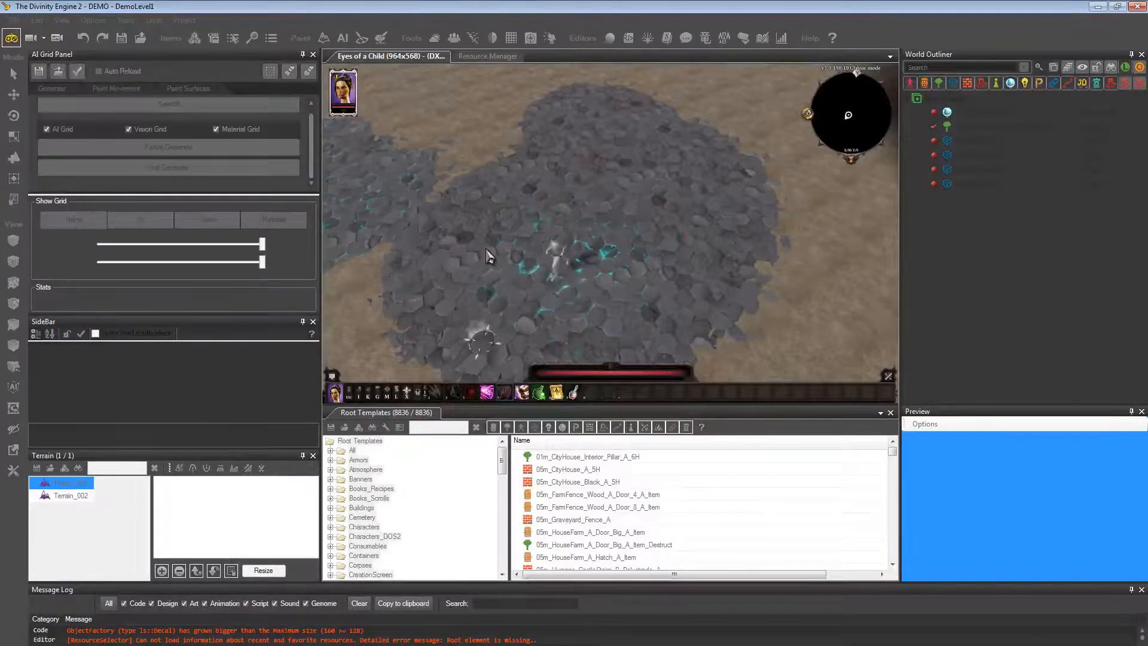
pyautogui.click(11, 38)
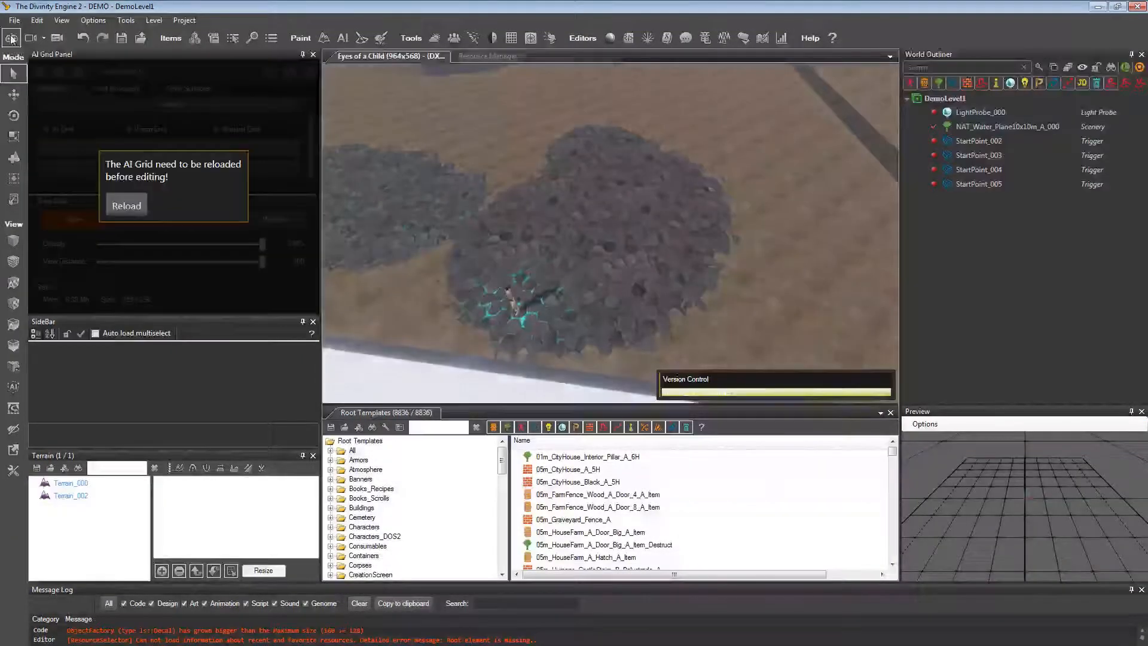
pyautogui.moveTo(526, 230)
pyautogui.mouseDown(button='right')
pyautogui.moveTo(472, 230)
pyautogui.moveTo(448, 191)
pyautogui.moveTo(377, 263)
pyautogui.moveTo(533, 229)
pyautogui.mouseUp(button='right')
# Compare the types and parameter counts of the TR_ materials, including the 12- and 15-parameter entries and the BloodForest ones.
pyautogui.click(485, 57)
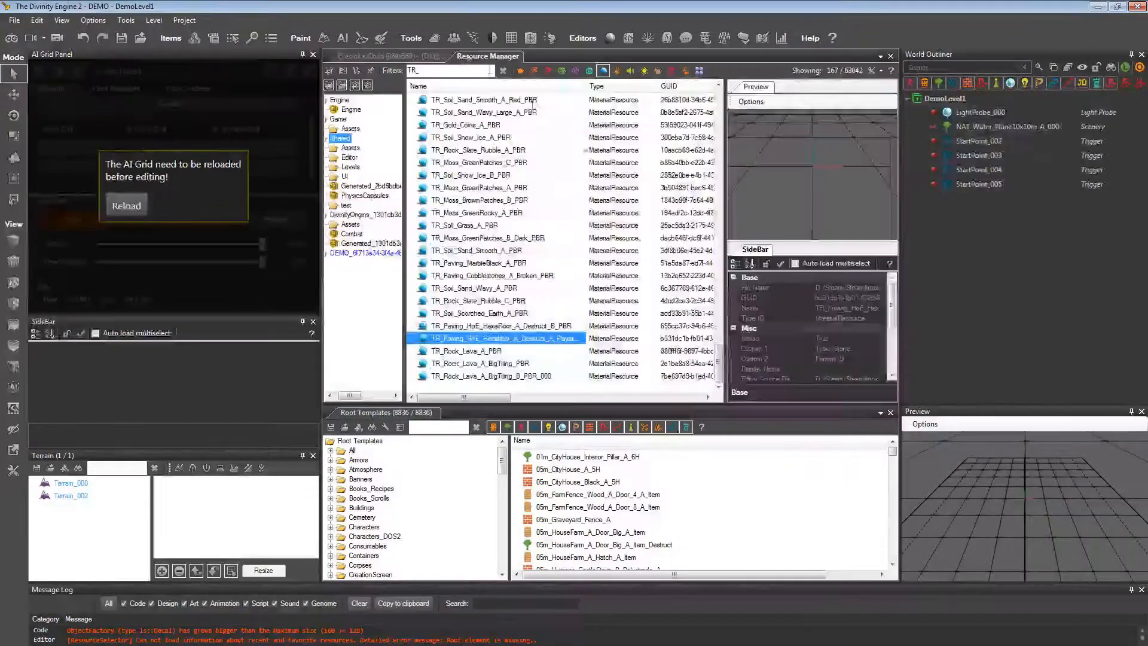
pyautogui.moveTo(459, 400); pyautogui.dragTo(546, 404)
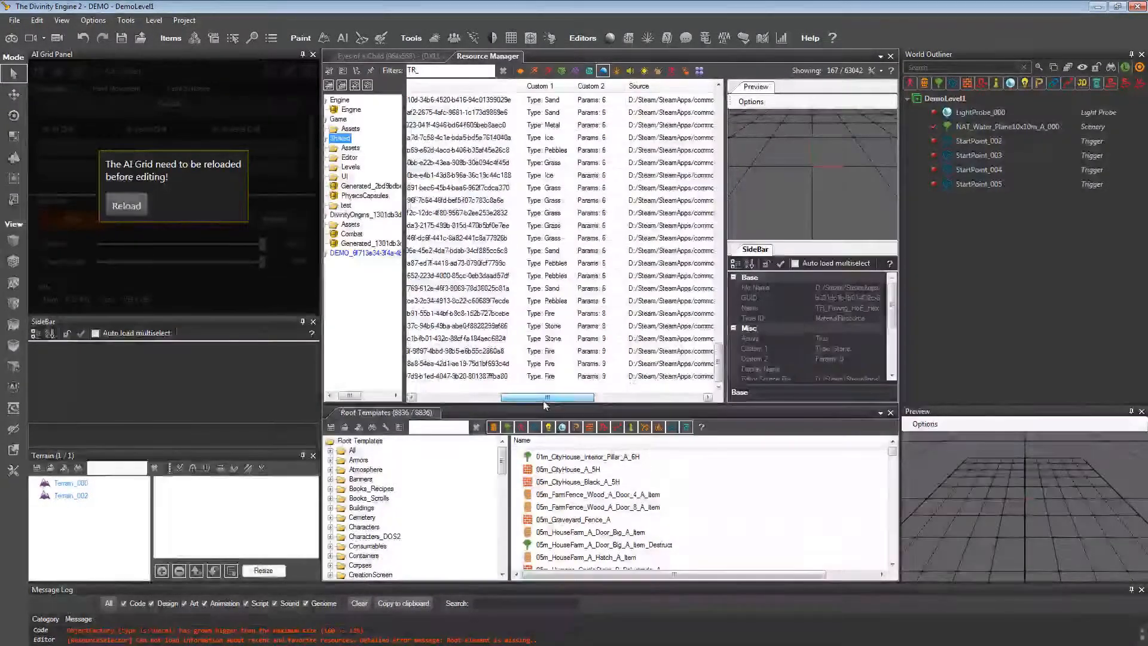
pyautogui.moveTo(718, 367); pyautogui.dragTo(713, 96)
pyautogui.scroll(-8, 712, 106)
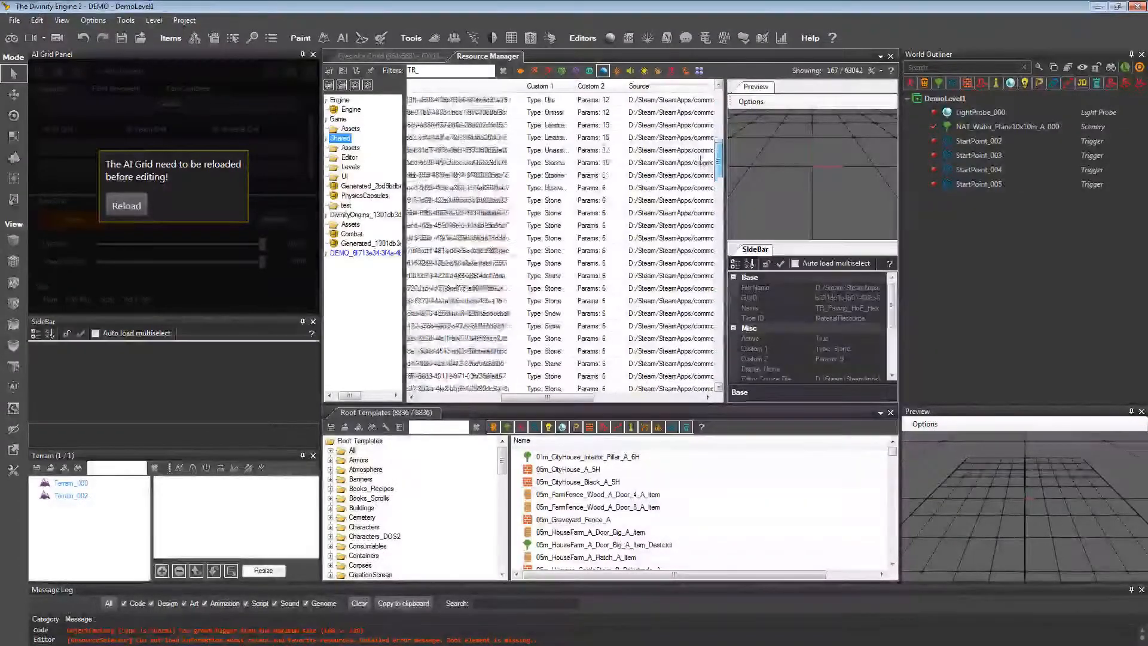
pyautogui.click(570, 207)
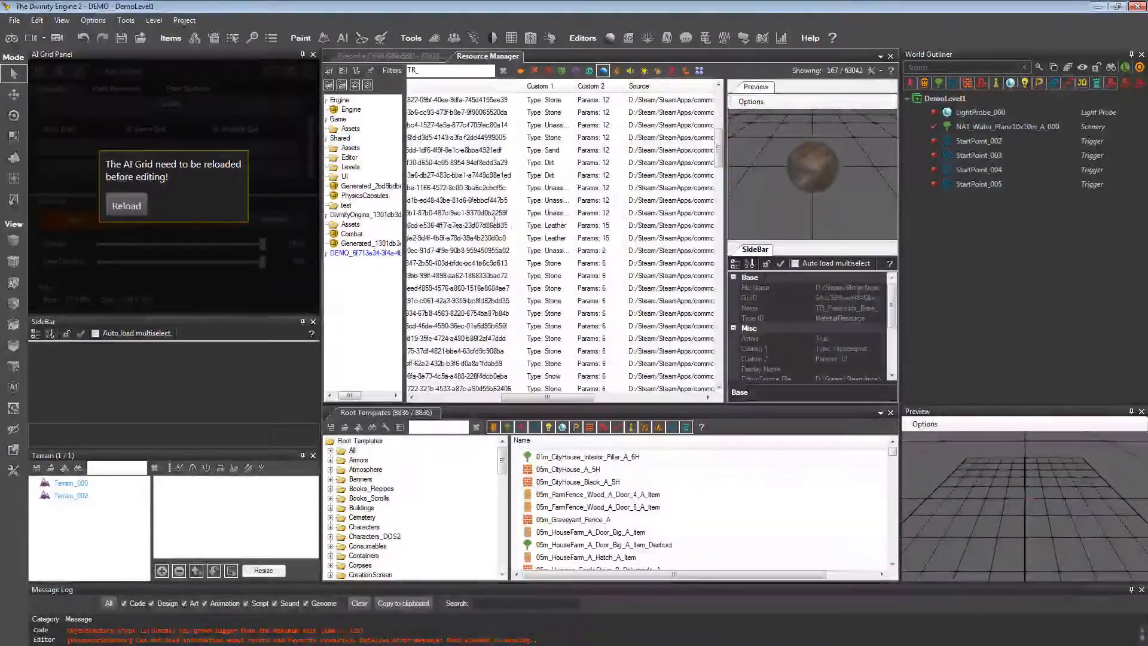
pyautogui.click(487, 227)
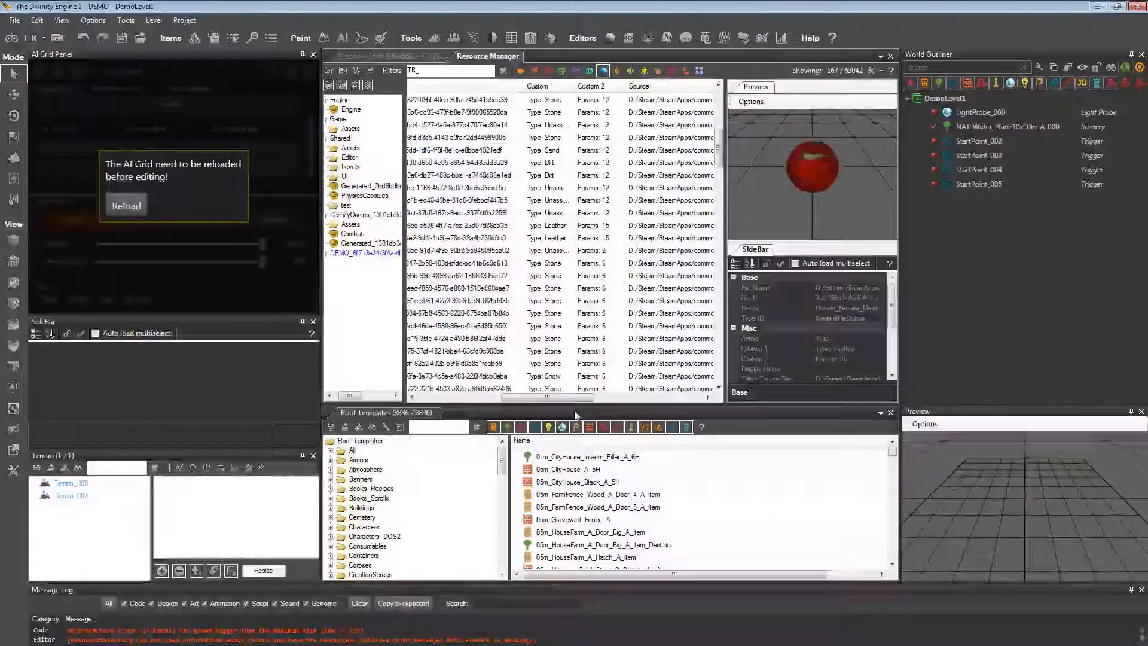
pyautogui.moveTo(563, 397); pyautogui.dragTo(480, 389)
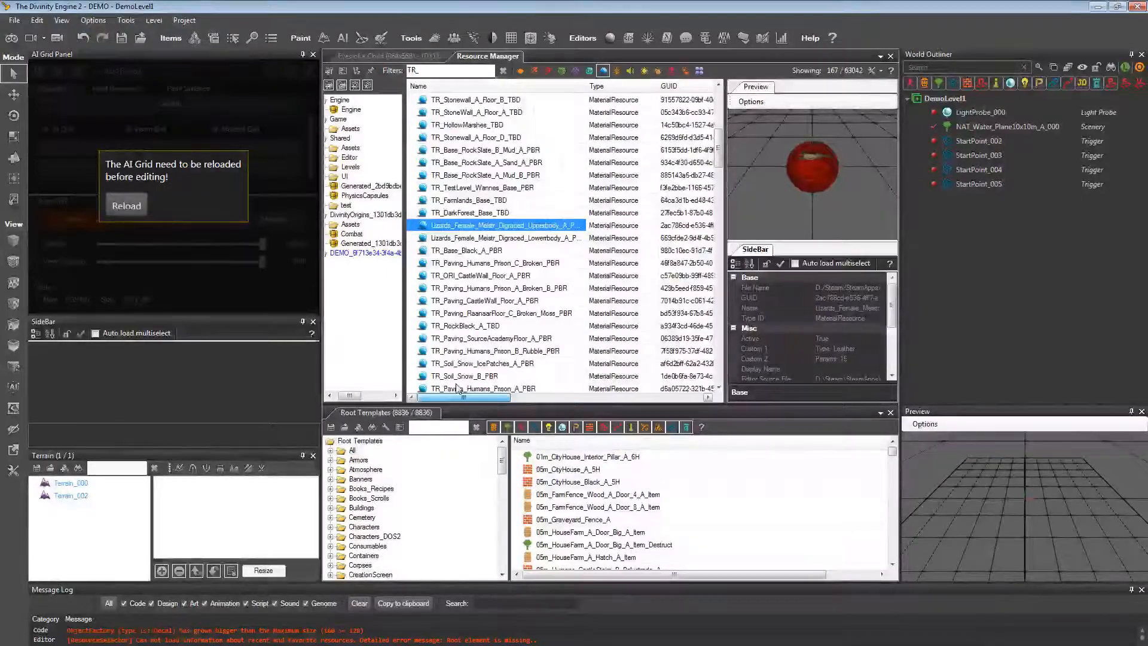
pyautogui.moveTo(720, 147); pyautogui.dragTo(718, 99)
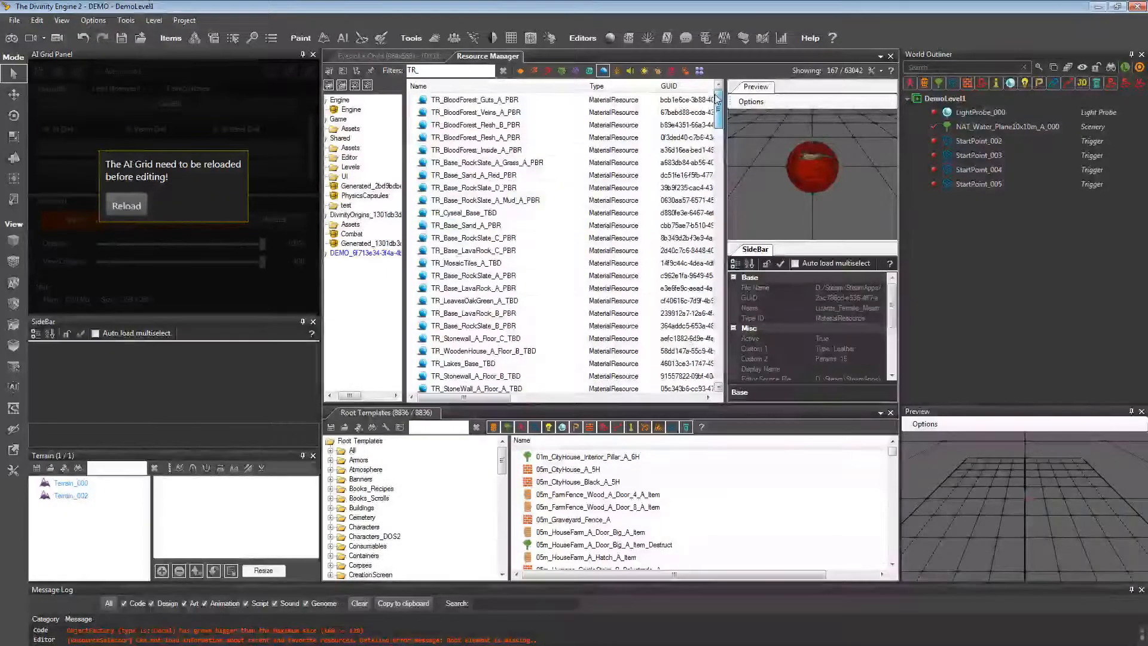
pyautogui.click(501, 126)
pyautogui.moveTo(474, 400); pyautogui.dragTo(544, 398)
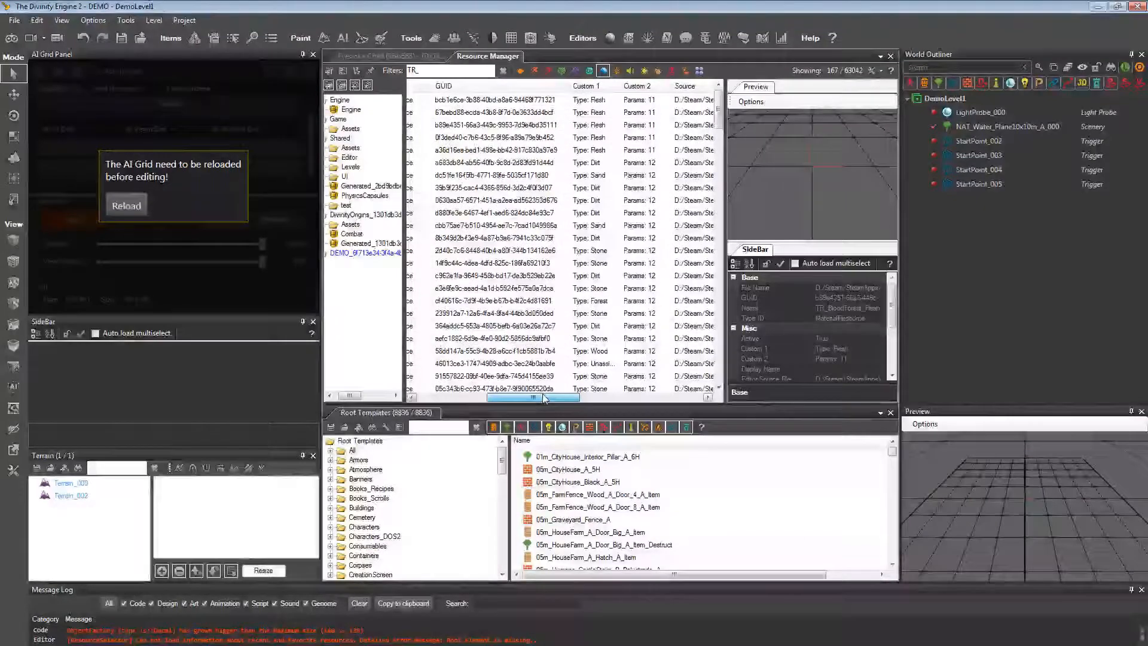
pyautogui.moveTo(544, 398); pyautogui.dragTo(474, 398)
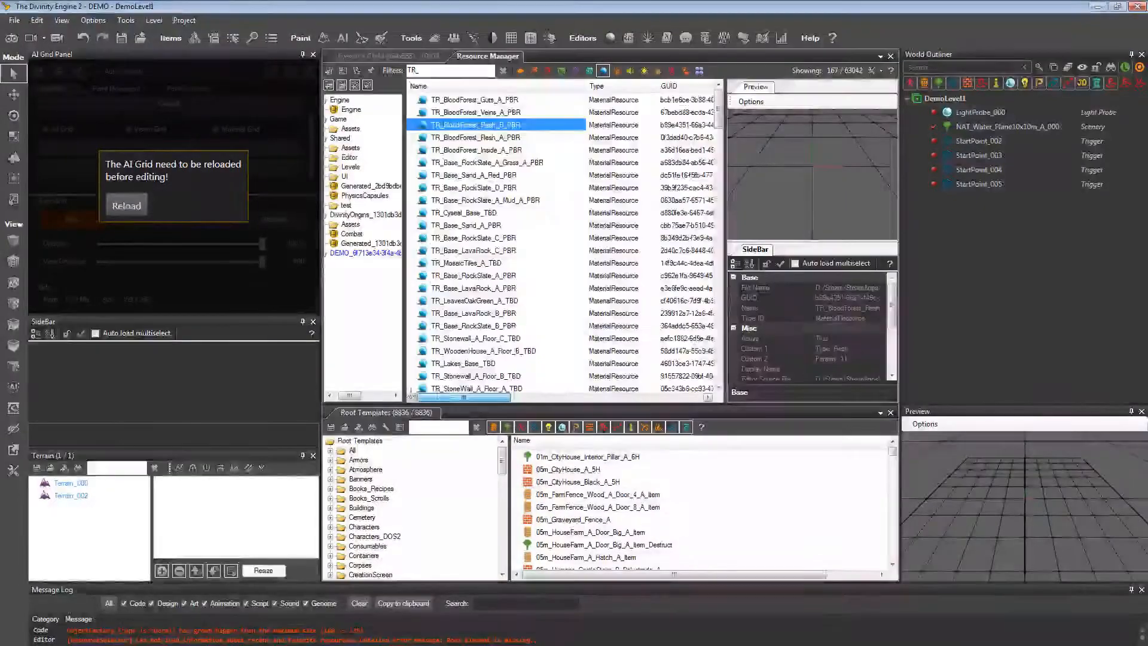
# Reload the AI grid and add the material TR_BloodForest_Guts_A_PBR as a layer to Terrain_000.
pyautogui.click(478, 100)
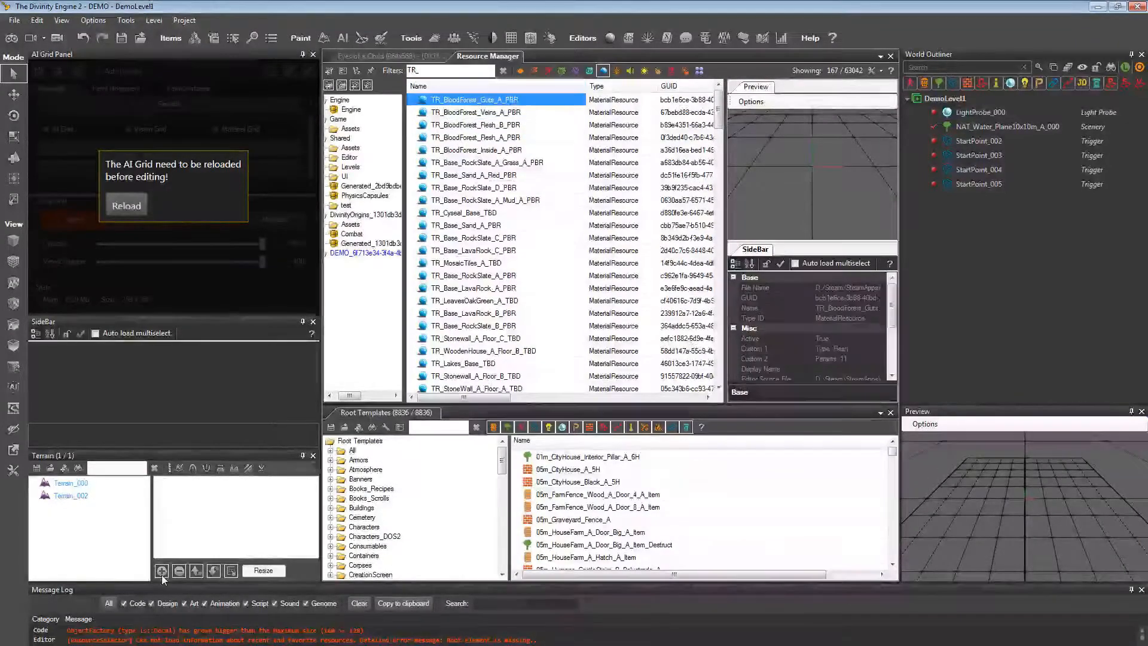
pyautogui.click(70, 483)
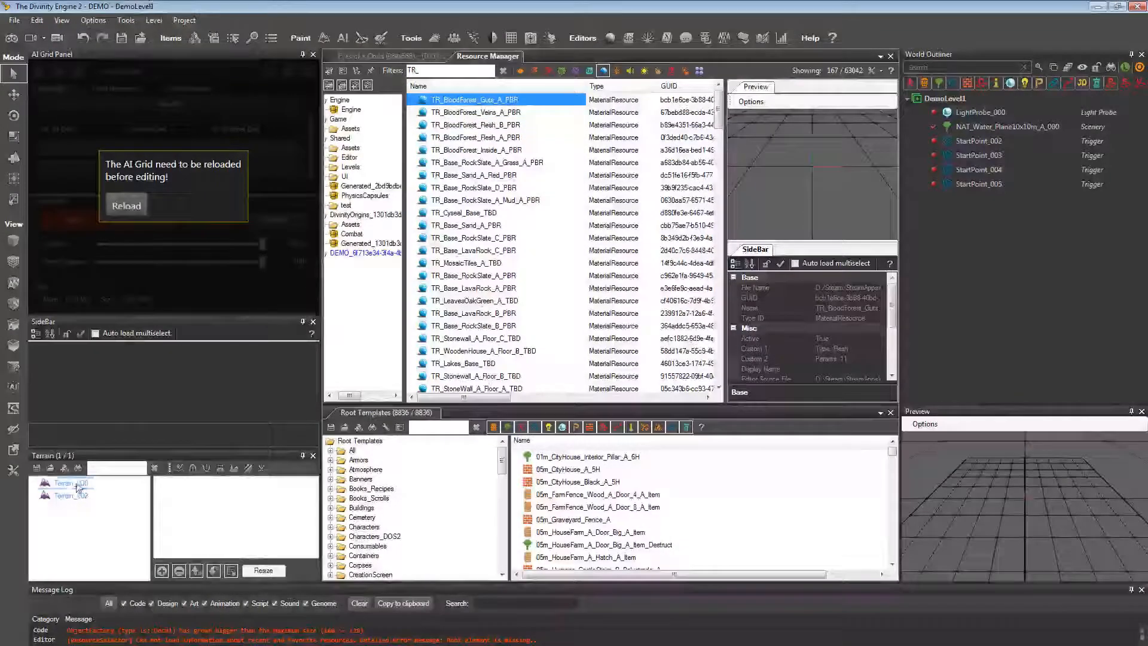
pyautogui.click(126, 205)
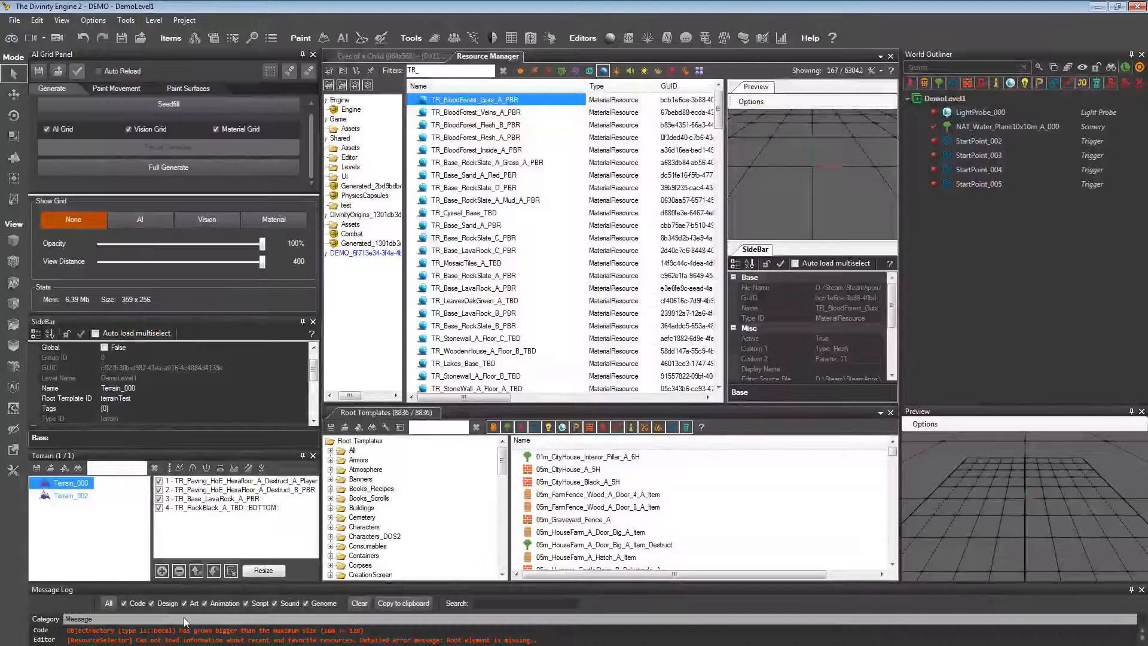
pyautogui.click(162, 570)
pyautogui.click(617, 401)
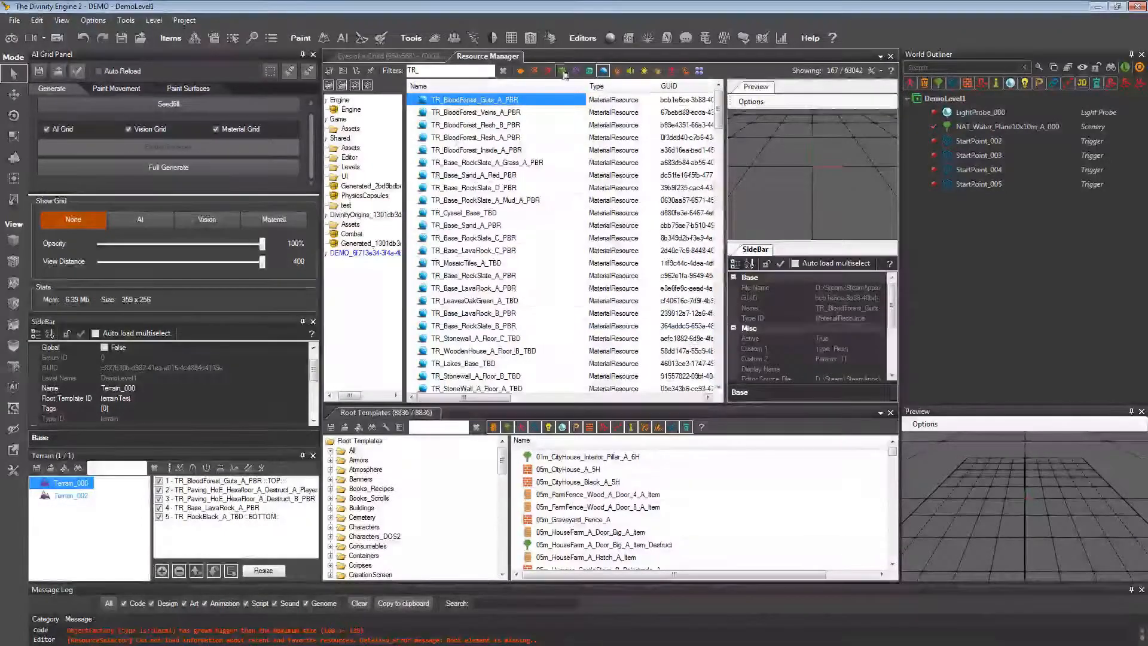
# Paint a patch of the TR_BloodForest_Guts_A_PBR layer on Terrain_000 between the two paving patches.
pyautogui.click(360, 57)
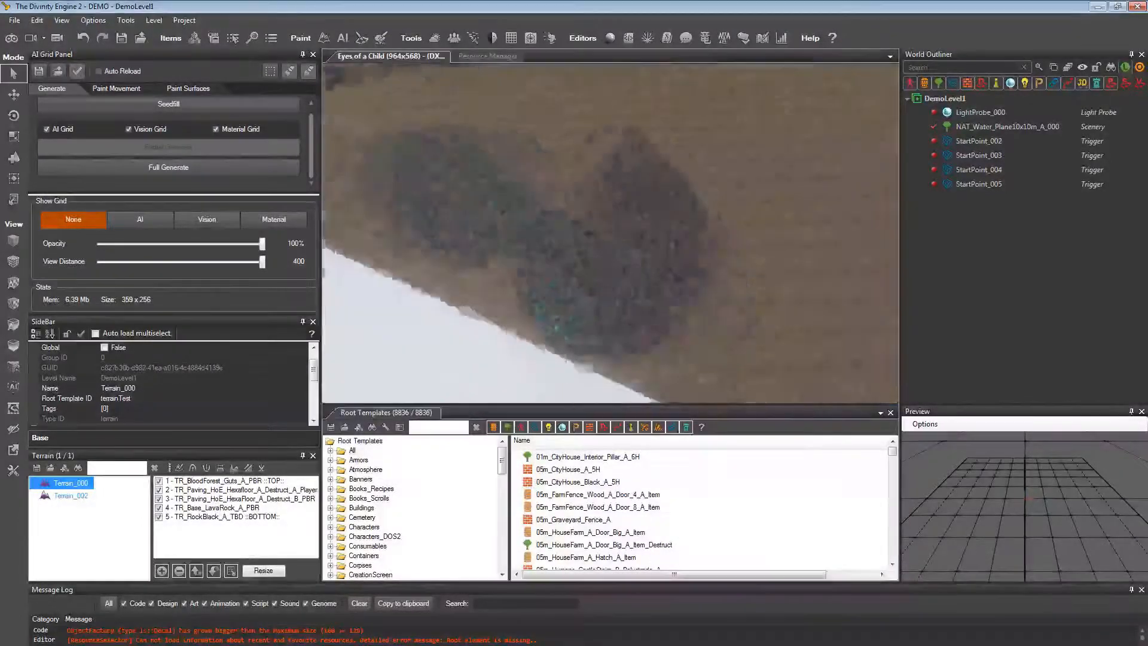
pyautogui.moveTo(610, 234); pyautogui.dragTo(646, 173, button='right')
pyautogui.moveTo(567, 242)
pyautogui.mouseDown(button='right')
pyautogui.moveTo(574, 323)
pyautogui.moveTo(539, 287)
pyautogui.moveTo(567, 242)
pyautogui.mouseUp(button='right')
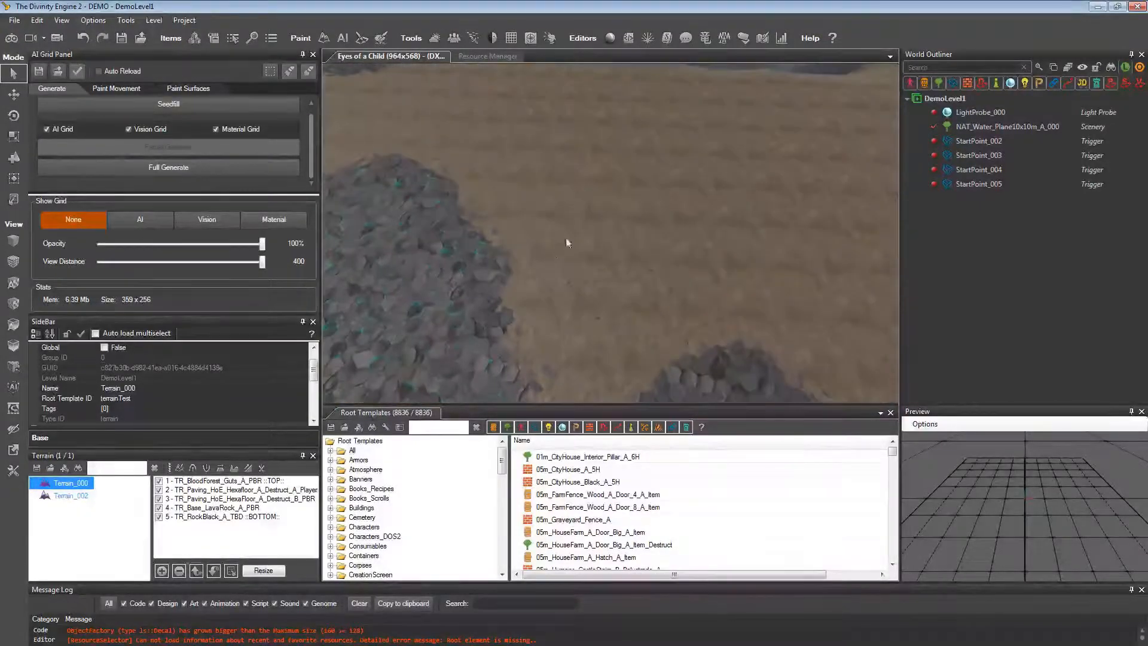
pyautogui.click(239, 481)
pyautogui.moveTo(579, 290)
pyautogui.mouseDown()
pyautogui.moveTo(631, 226)
pyautogui.moveTo(605, 291)
pyautogui.moveTo(658, 303)
pyautogui.mouseUp()
pyautogui.moveTo(721, 294)
pyautogui.mouseDown(button='right')
pyautogui.moveTo(696, 287)
pyautogui.moveTo(730, 295)
pyautogui.moveTo(720, 257)
pyautogui.mouseUp(button='right')
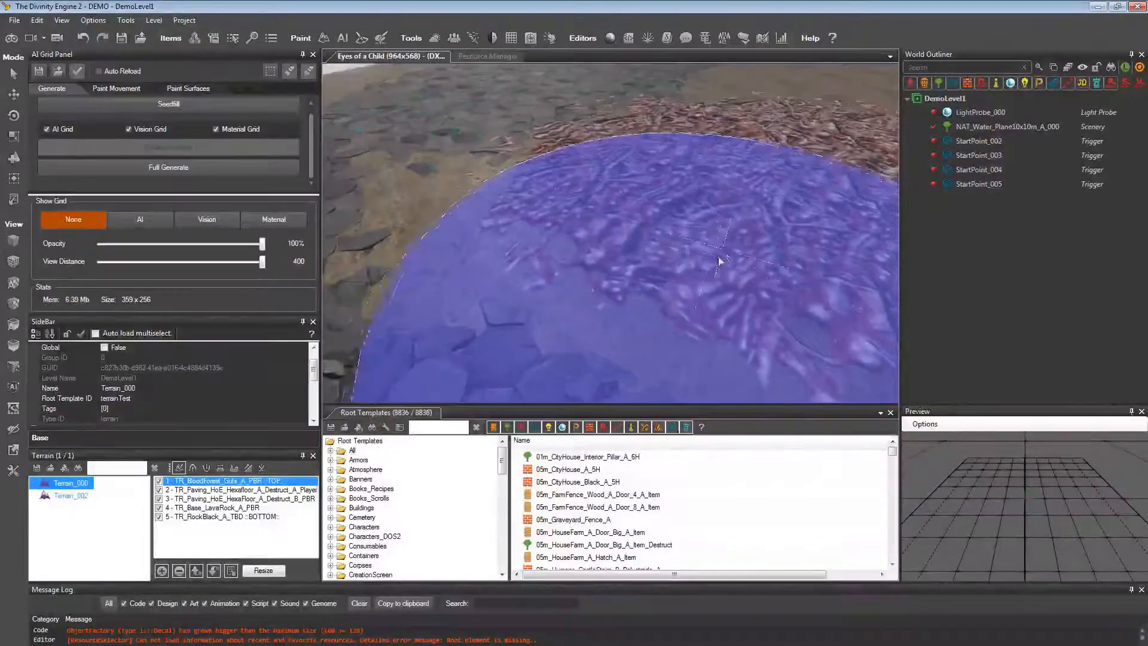
pyautogui.press('d')
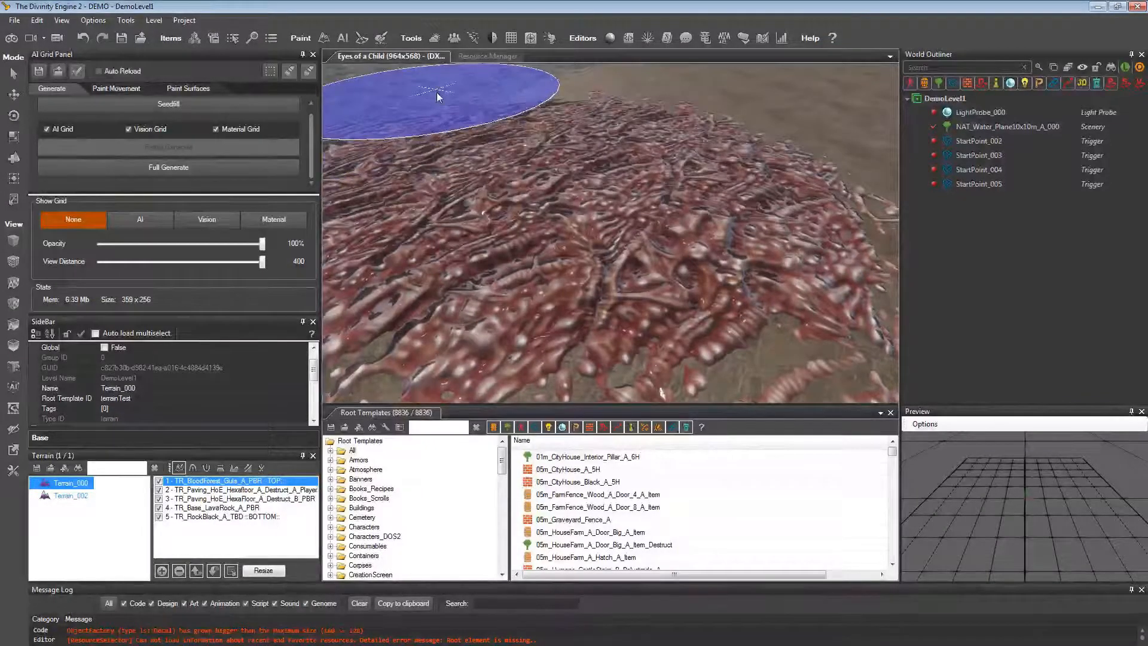
pyautogui.click(461, 56)
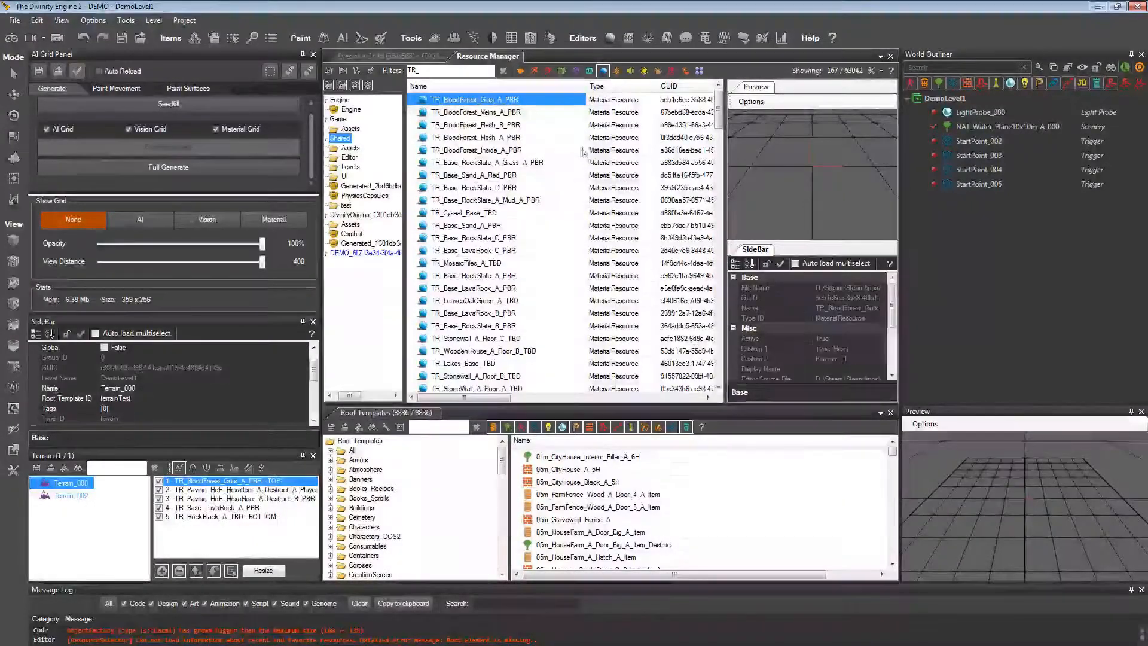
pyautogui.click(400, 54)
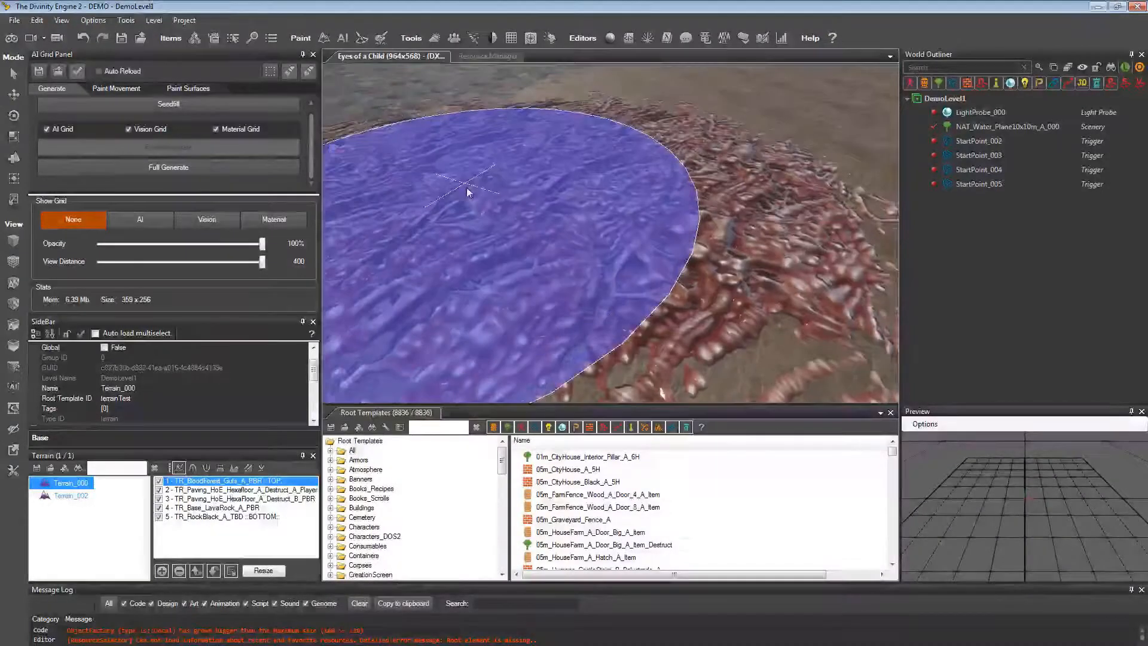
pyautogui.moveTo(467, 188)
pyautogui.mouseDown(button='right')
pyautogui.moveTo(445, 188)
pyautogui.moveTo(509, 186)
pyautogui.moveTo(432, 194)
pyautogui.mouseUp(button='right')
pyautogui.press('w')
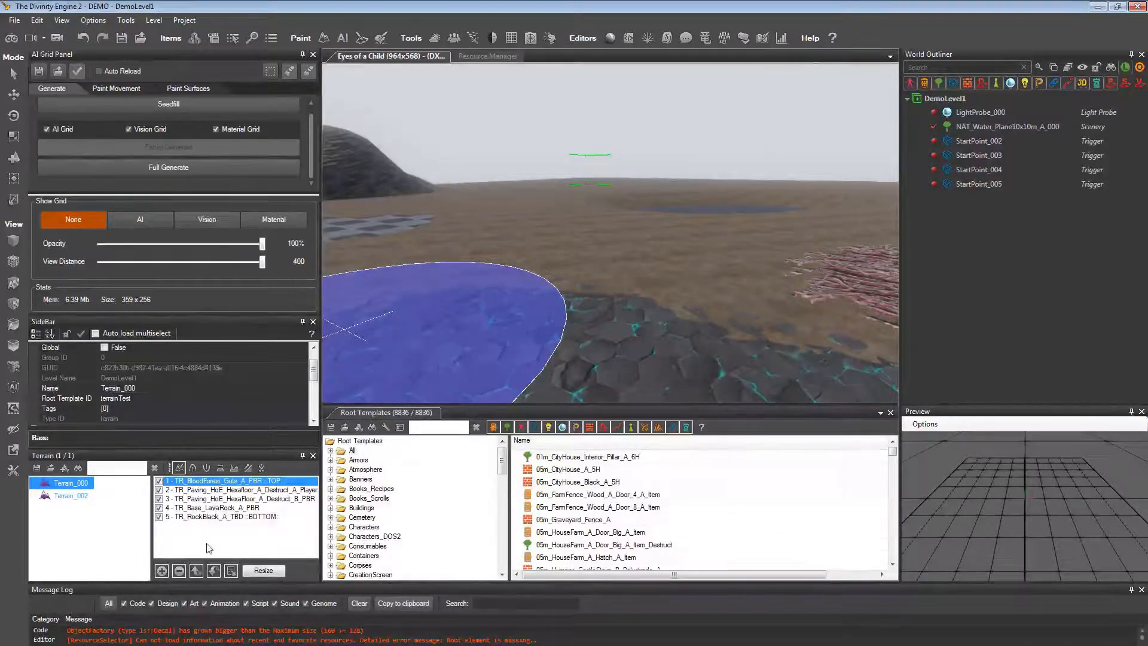
# Extend the TR_BloodForest_Guts_A_PBR paint over the edge of the neighbouring Destruct_B paving patch.
pyautogui.click(202, 499)
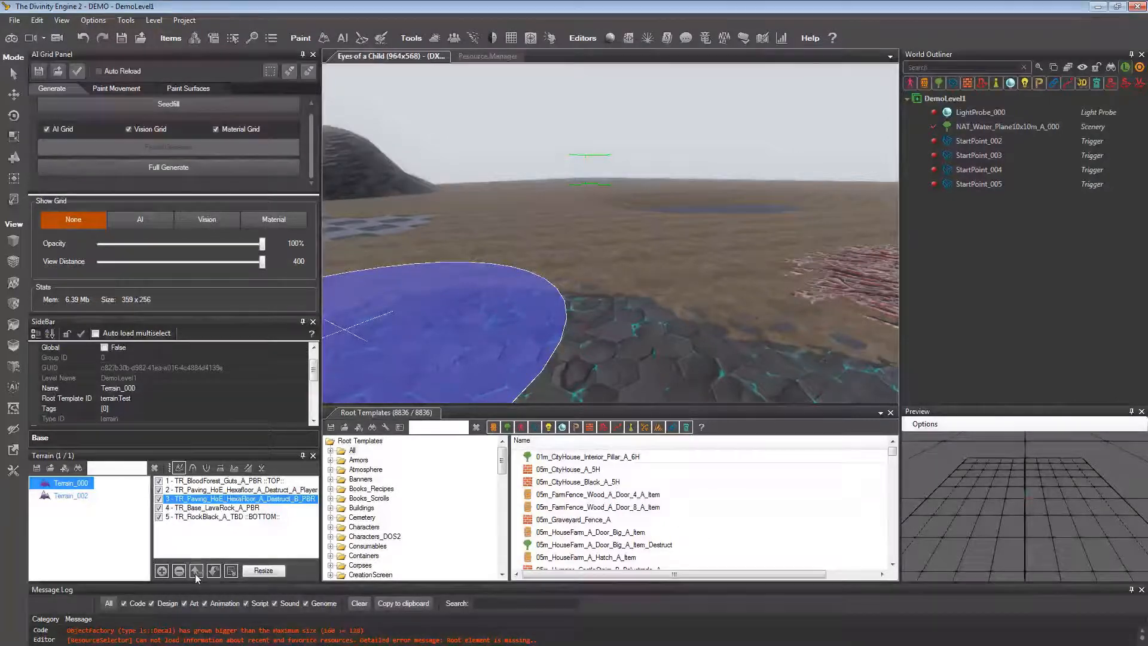
pyautogui.moveTo(507, 243); pyautogui.dragTo(495, 258, button='middle')
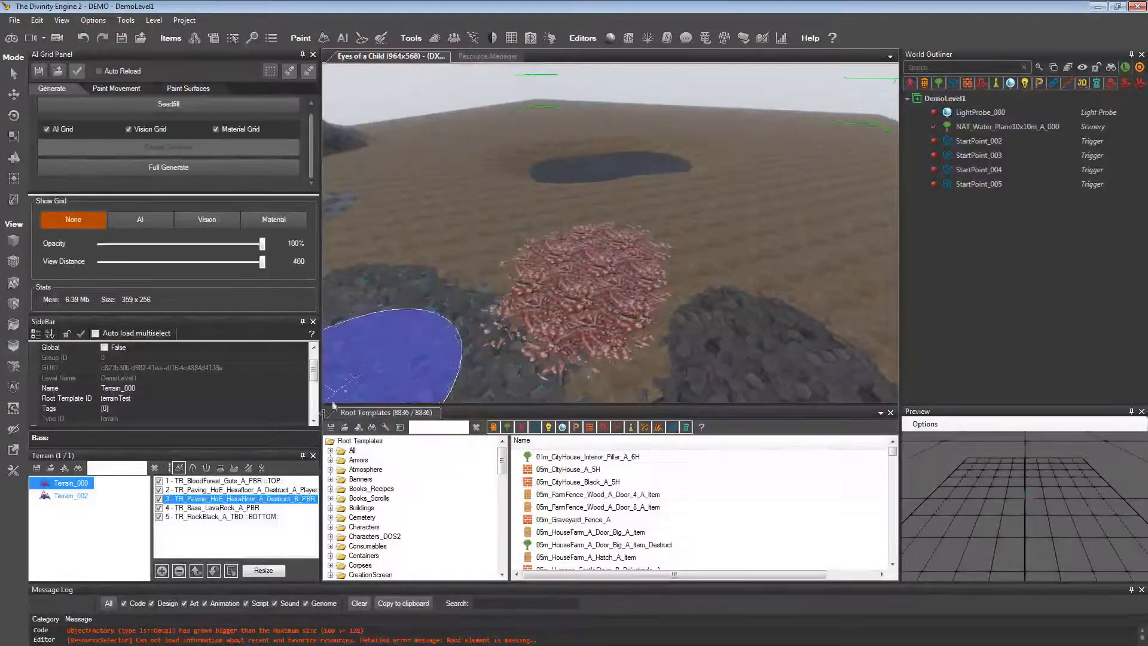
pyautogui.click(246, 481)
pyautogui.moveTo(551, 293)
pyautogui.mouseDown()
pyautogui.moveTo(425, 341)
pyautogui.moveTo(448, 269)
pyautogui.moveTo(488, 320)
pyautogui.mouseUp()
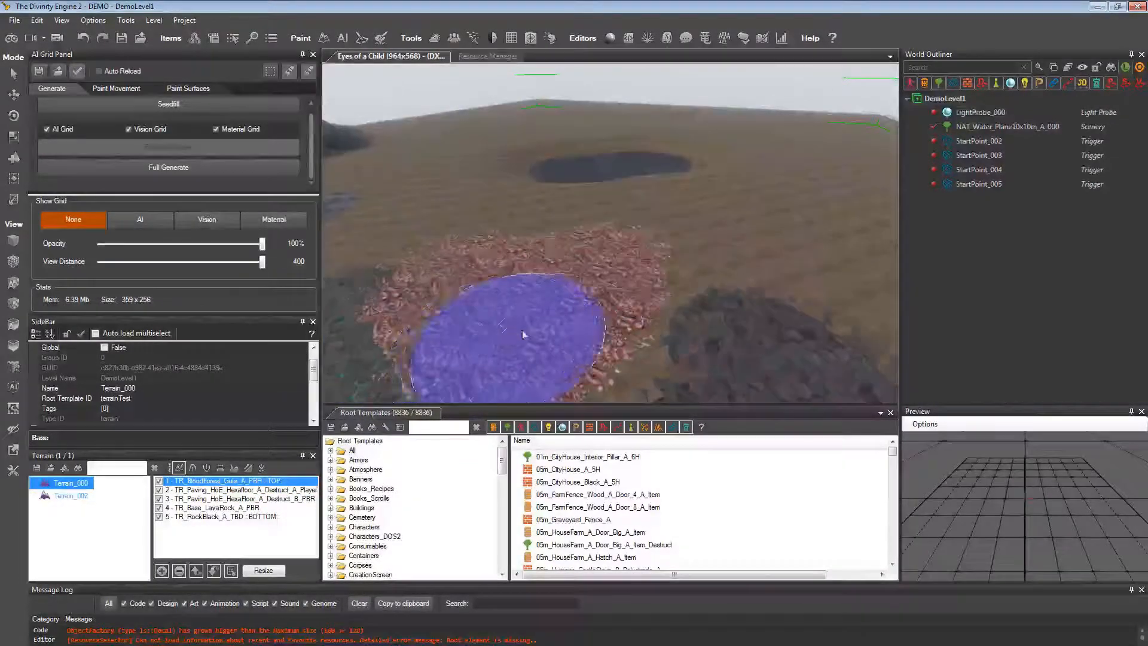
pyautogui.moveTo(522, 333); pyautogui.dragTo(538, 335, button='middle')
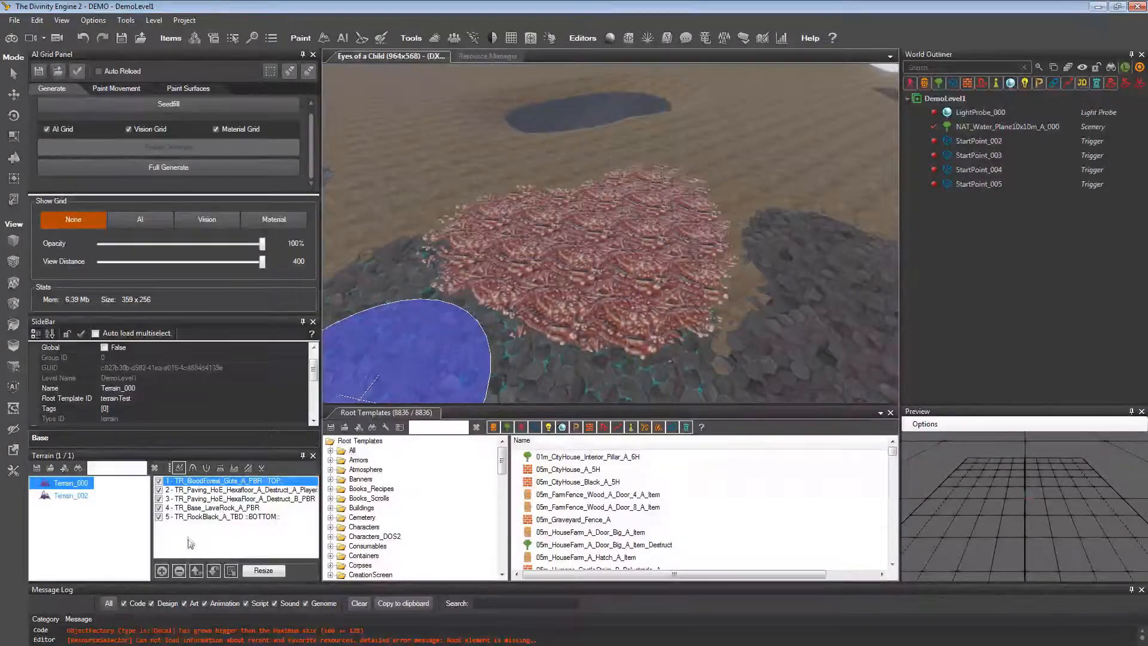
# Move the TR_Paving_HoE_Hexafloor_A_Destruct_B_PBR layer to the top of Terrain_000's layer order, above the guts layer.
pyautogui.click(219, 498)
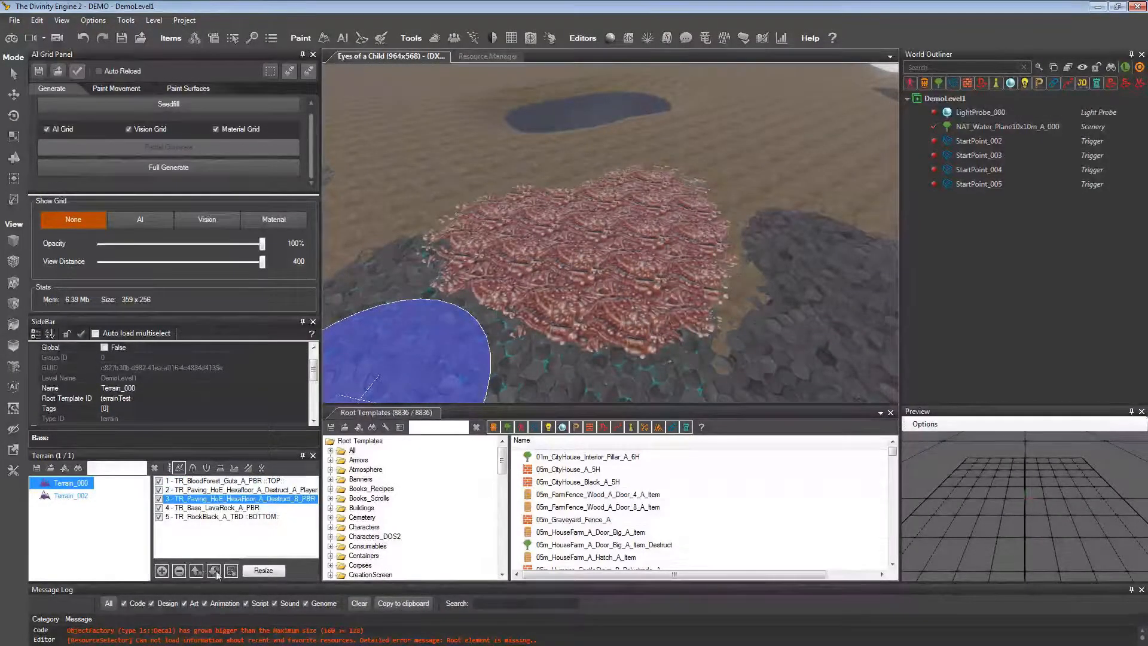
pyautogui.click(199, 573)
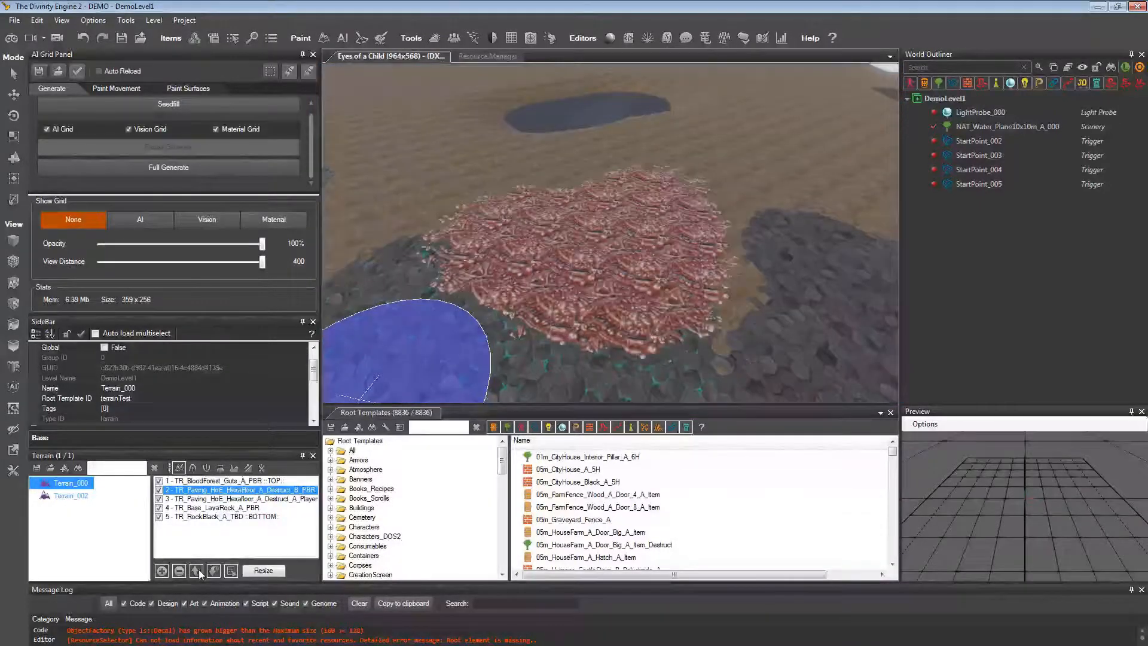
pyautogui.click(199, 573)
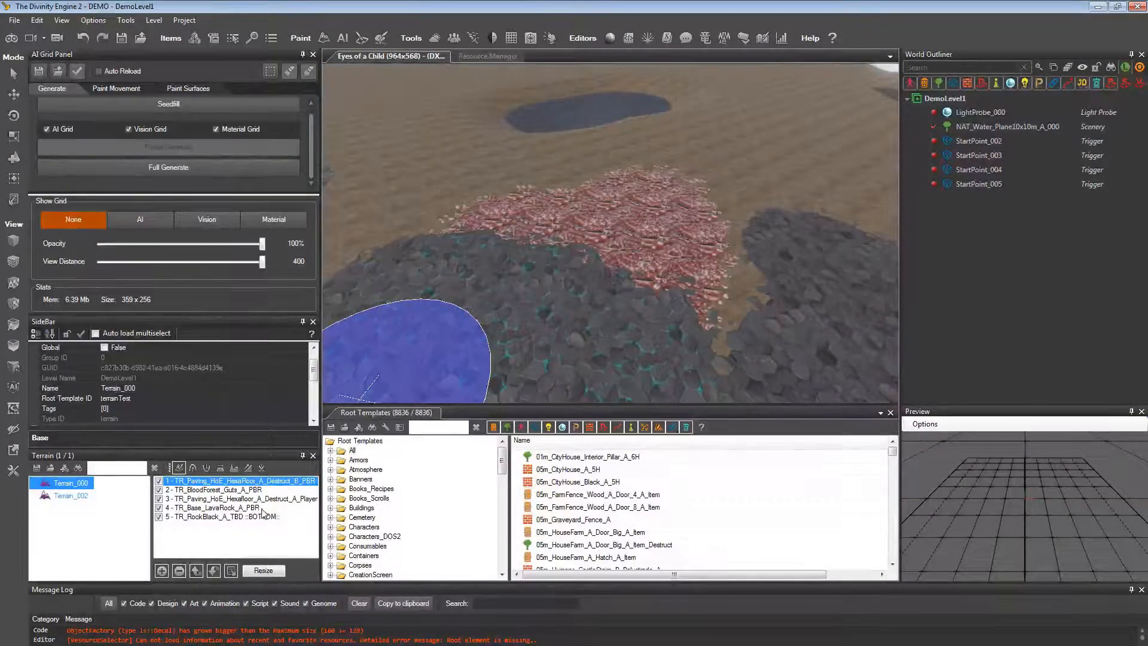
pyautogui.moveTo(637, 267)
pyautogui.mouseDown(button='middle')
pyautogui.moveTo(628, 260)
pyautogui.moveTo(638, 248)
pyautogui.moveTo(597, 255)
pyautogui.moveTo(705, 256)
pyautogui.moveTo(616, 251)
pyautogui.moveTo(637, 255)
pyautogui.mouseUp(button='middle')
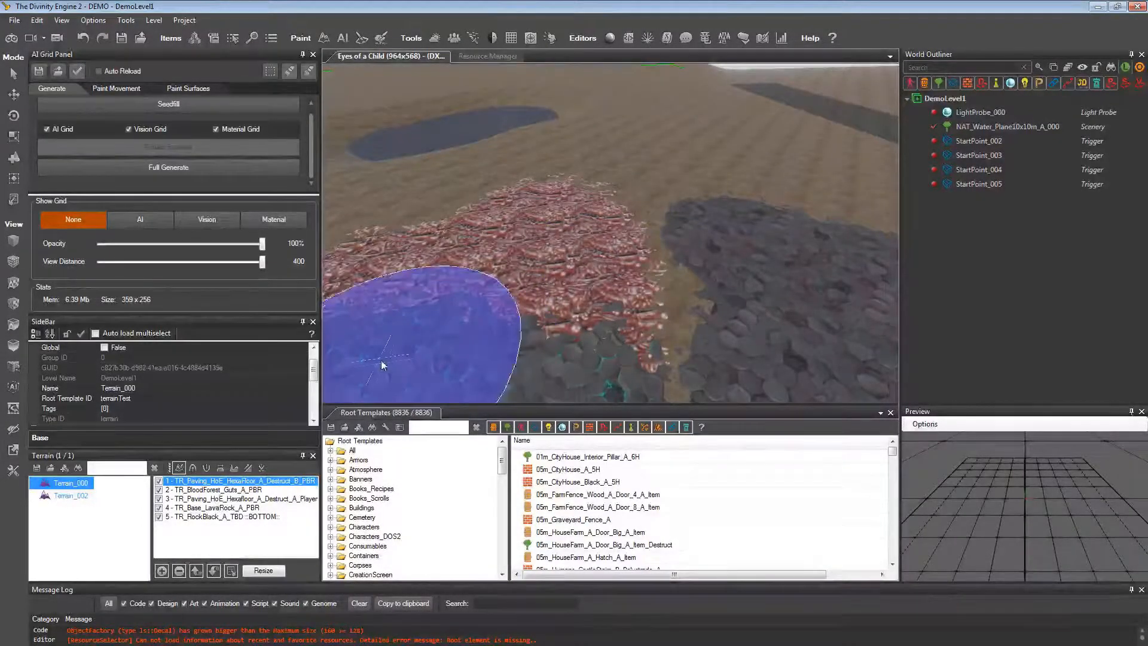
pyautogui.moveTo(400, 359)
pyautogui.mouseDown(button='middle')
pyautogui.moveTo(405, 348)
pyautogui.moveTo(425, 357)
pyautogui.moveTo(388, 346)
pyautogui.mouseUp(button='middle')
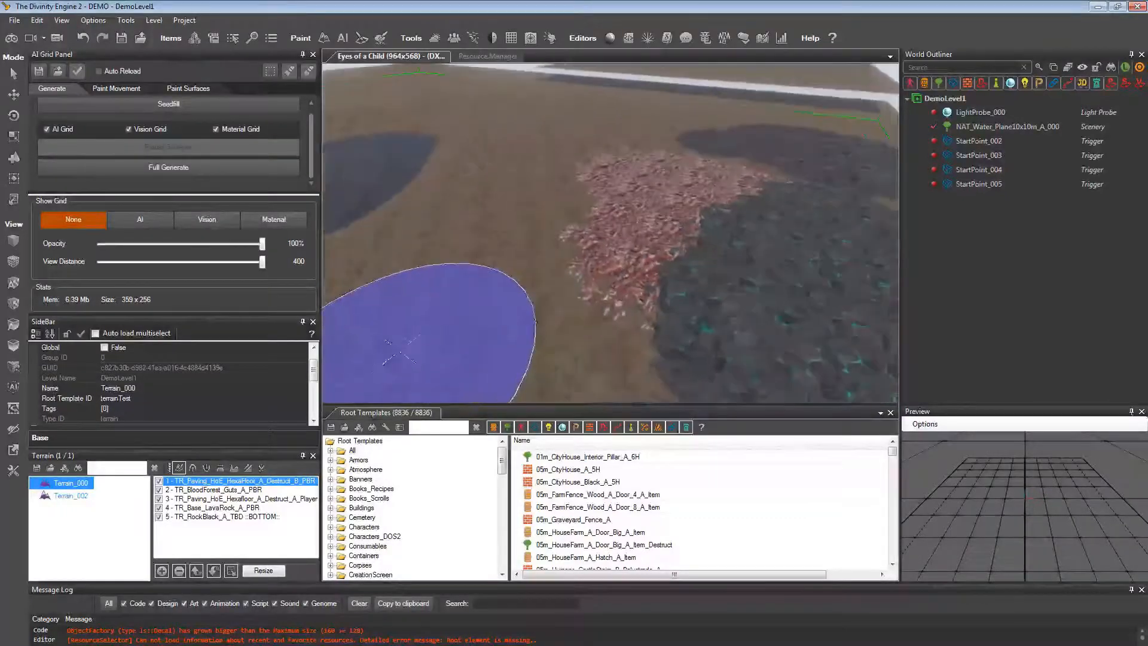
# Open the terrain paint options and review the brush shape choices, keeping Circle.
pyautogui.click(179, 468)
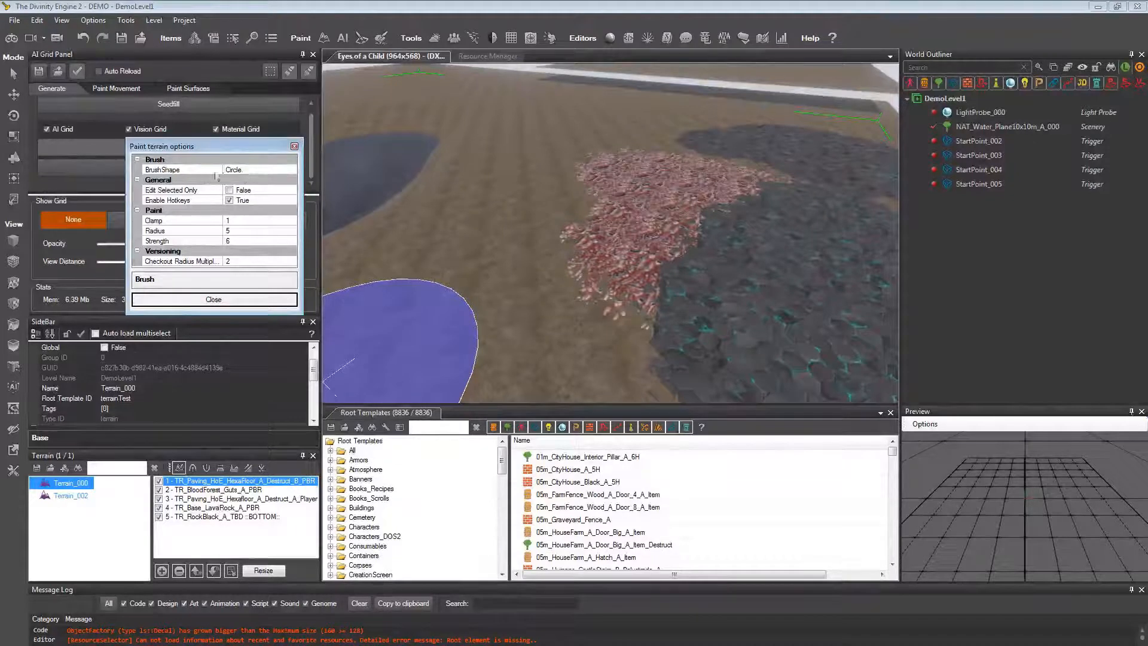
pyautogui.click(251, 169)
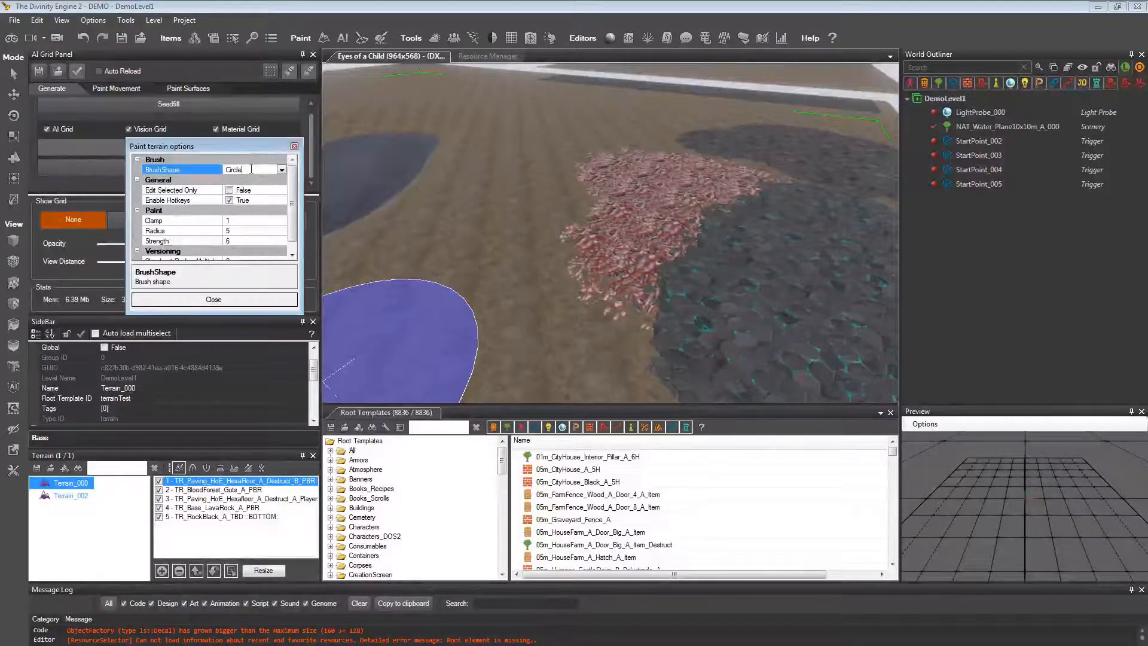
pyautogui.click(281, 170)
pyautogui.click(281, 170)
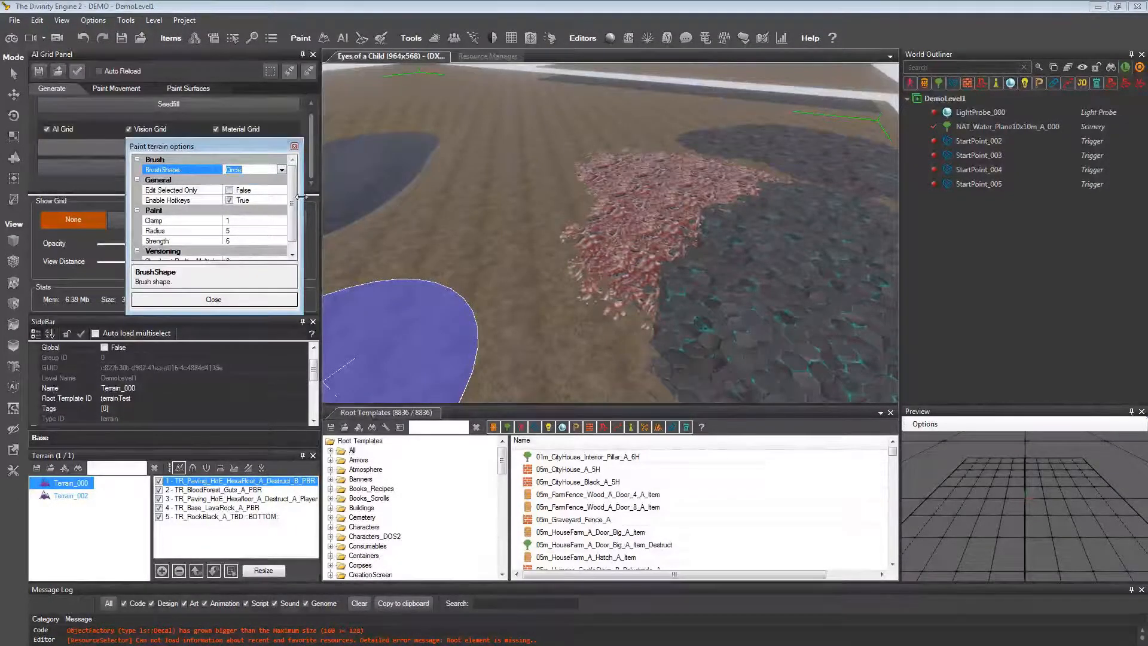
pyautogui.moveTo(293, 206); pyautogui.dragTo(292, 218)
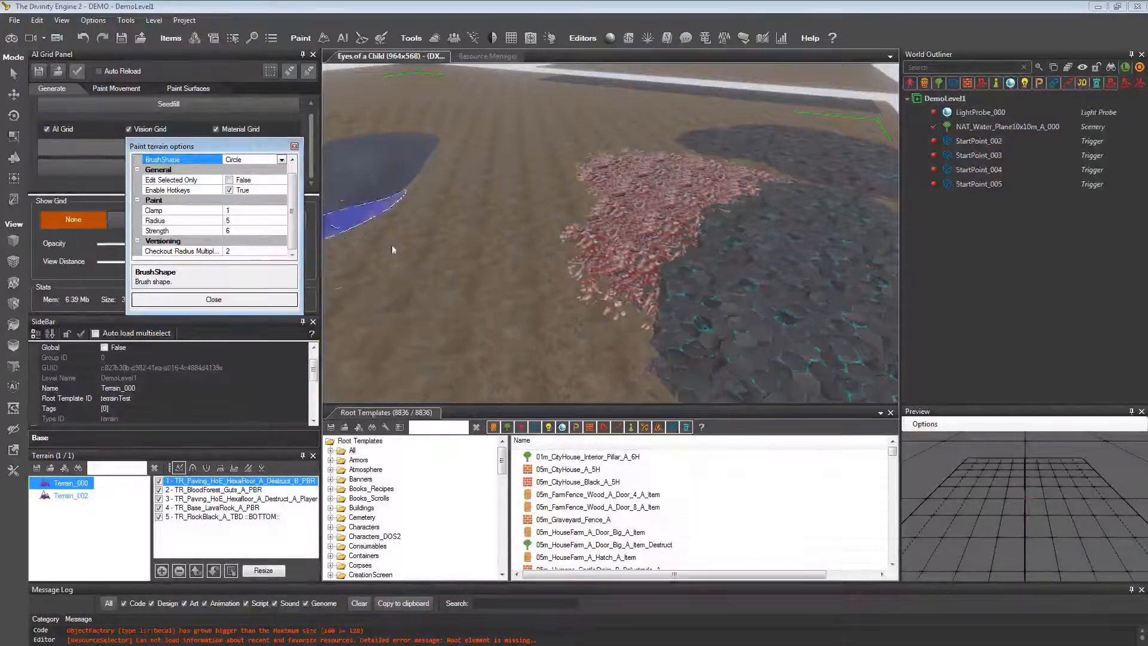
# Set the paint strength to 1 and paint test strokes of the Destruct_B paving beside the guts patch.
pyautogui.click(239, 230)
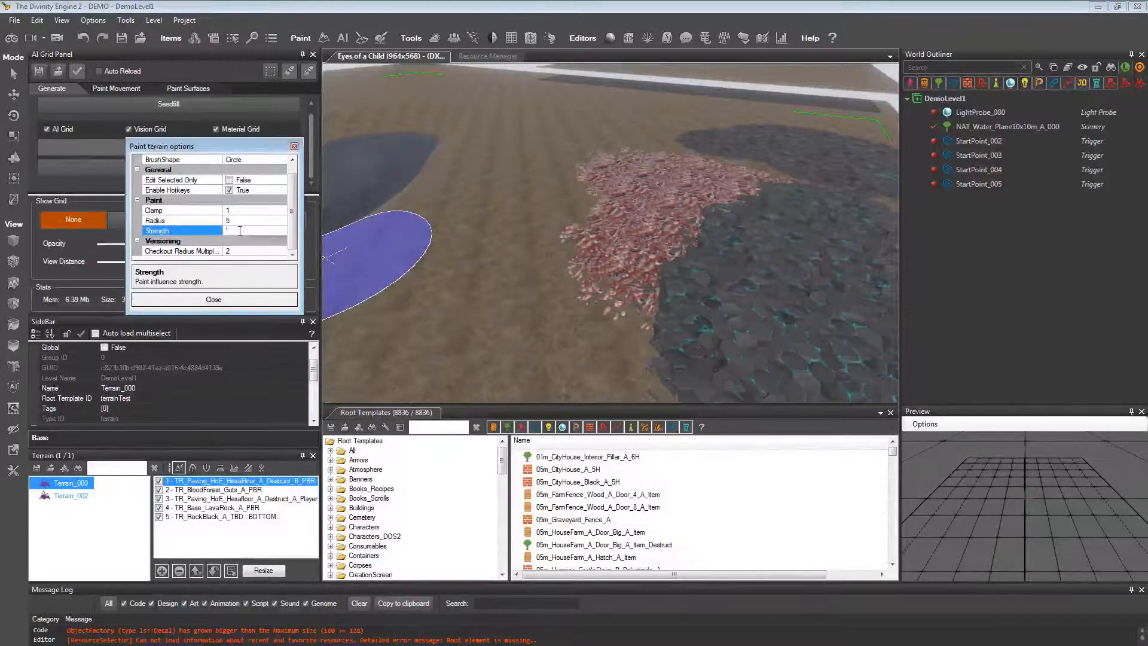
pyautogui.click(250, 223)
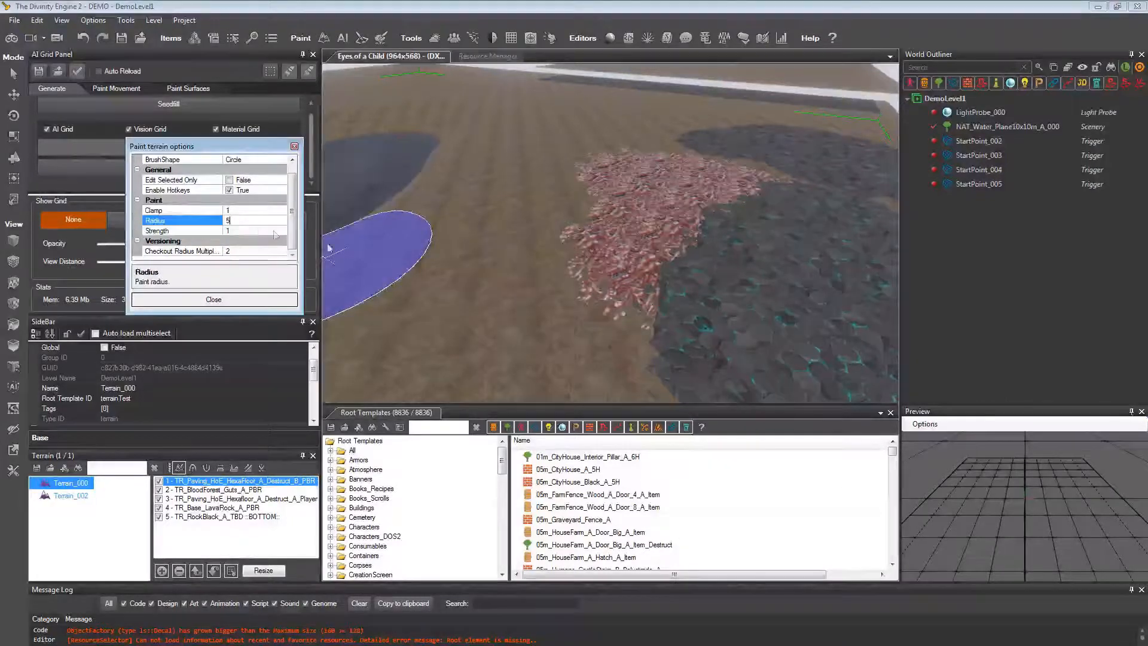
pyautogui.click(459, 263)
pyautogui.moveTo(459, 264); pyautogui.dragTo(477, 309)
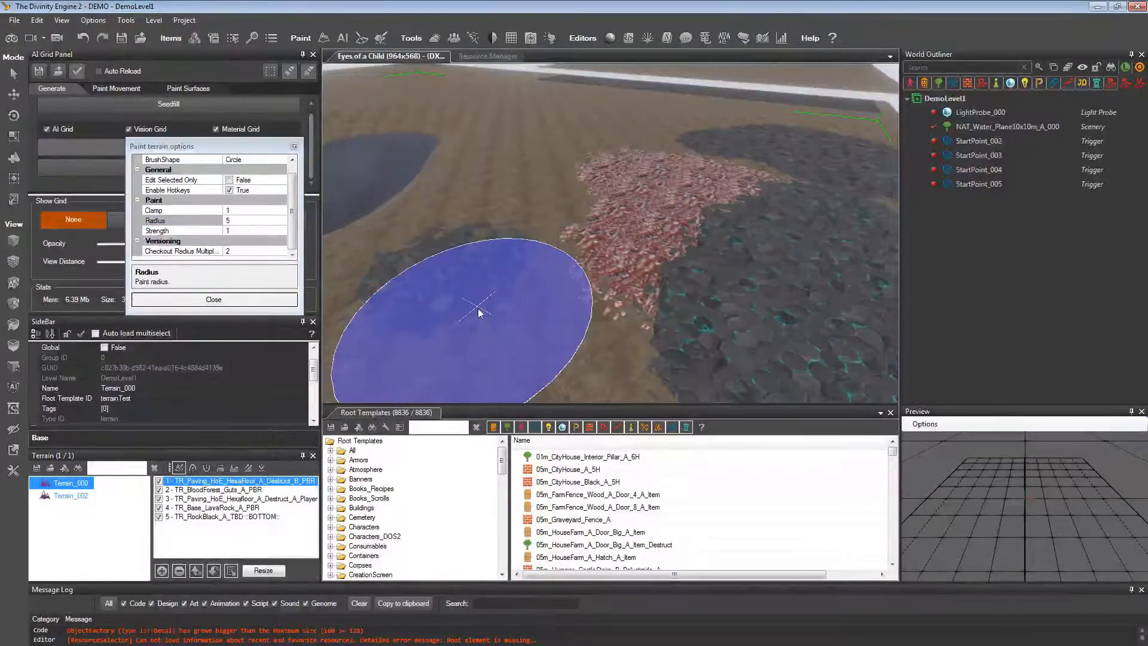
pyautogui.moveTo(507, 171)
pyautogui.mouseDown()
pyautogui.moveTo(496, 218)
pyautogui.moveTo(505, 338)
pyautogui.moveTo(472, 347)
pyautogui.mouseUp()
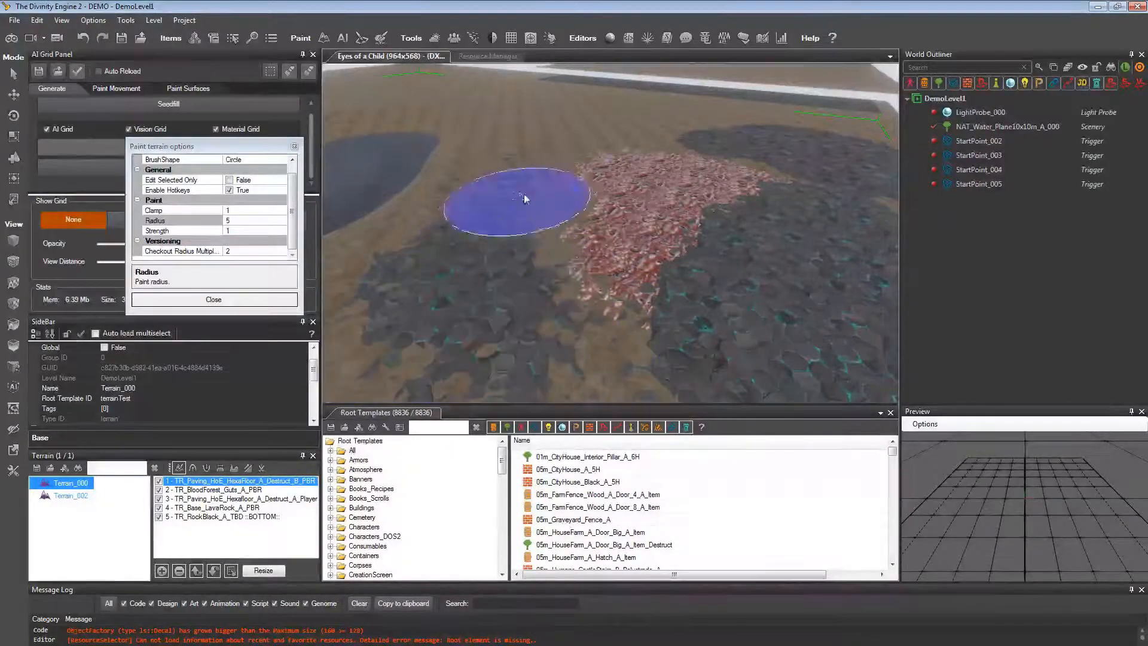
# Set the paint strength to 6 and paint a comparison stroke over the same area.
pyautogui.click(235, 231)
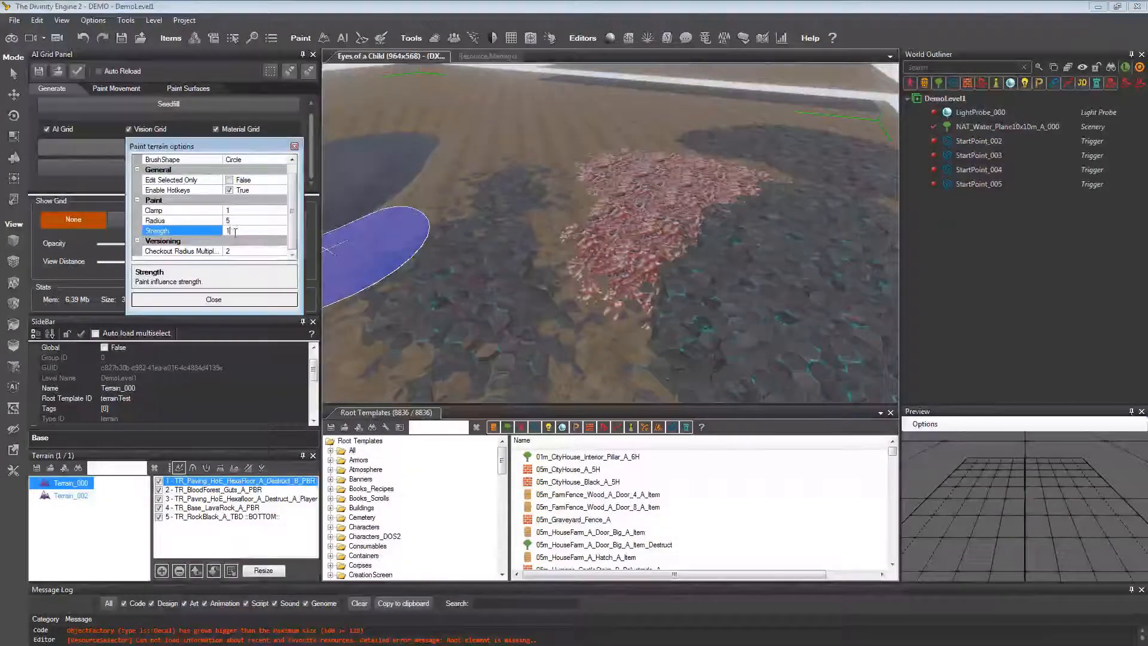
pyautogui.write('6')
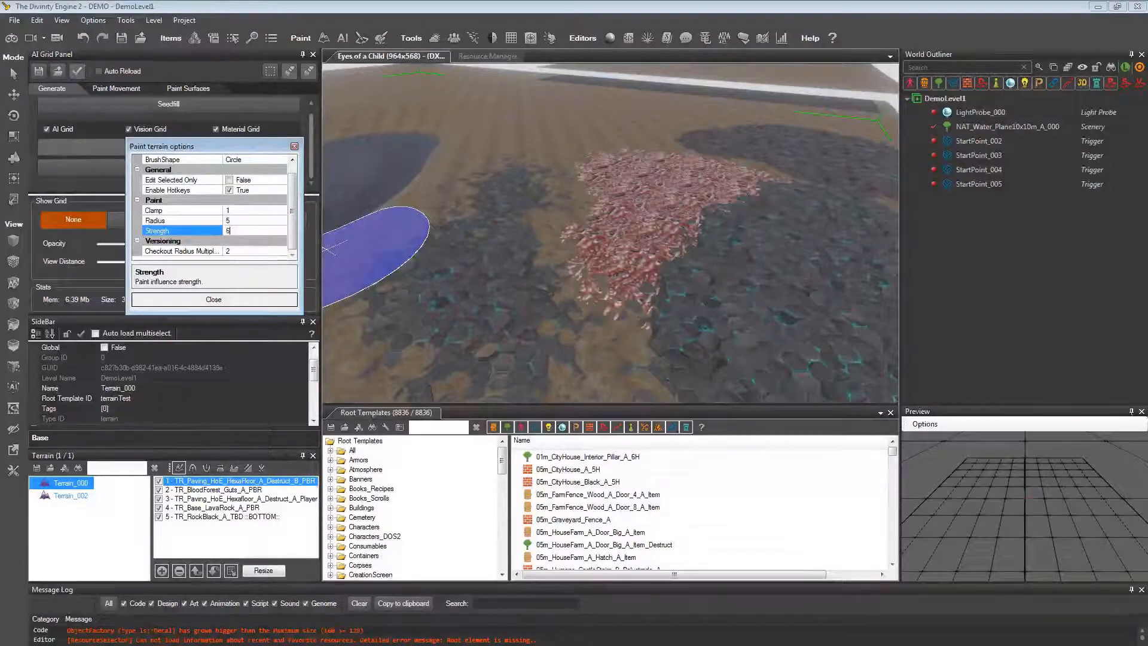
pyautogui.moveTo(466, 189)
pyautogui.mouseDown()
pyautogui.moveTo(443, 278)
pyautogui.moveTo(478, 341)
pyautogui.moveTo(474, 227)
pyautogui.moveTo(466, 290)
pyautogui.moveTo(494, 320)
pyautogui.moveTo(468, 221)
pyautogui.moveTo(487, 382)
pyautogui.moveTo(454, 276)
pyautogui.moveTo(461, 242)
pyautogui.moveTo(436, 320)
pyautogui.moveTo(513, 249)
pyautogui.moveTo(426, 241)
pyautogui.mouseUp()
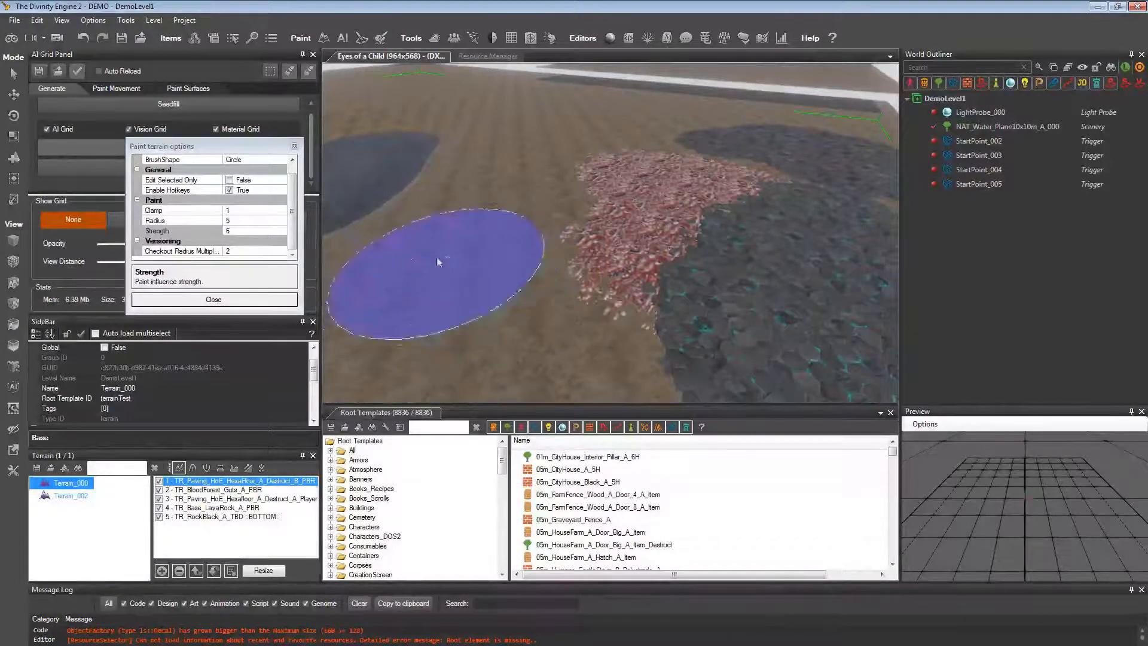
# Set the paint radius to 10 and paint a test stroke with the larger brush on Terrain_000.
pyautogui.click(245, 219)
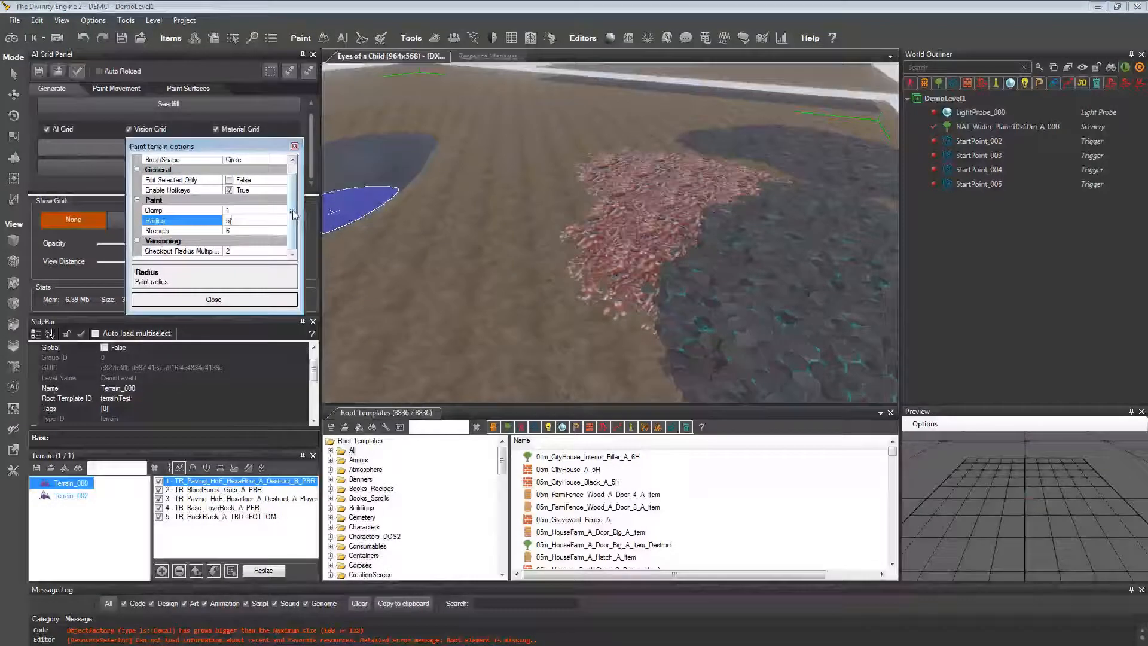
pyautogui.write(']')
pyautogui.press('BackSpace')
pyautogui.press('BackSpace')
pyautogui.write('0')
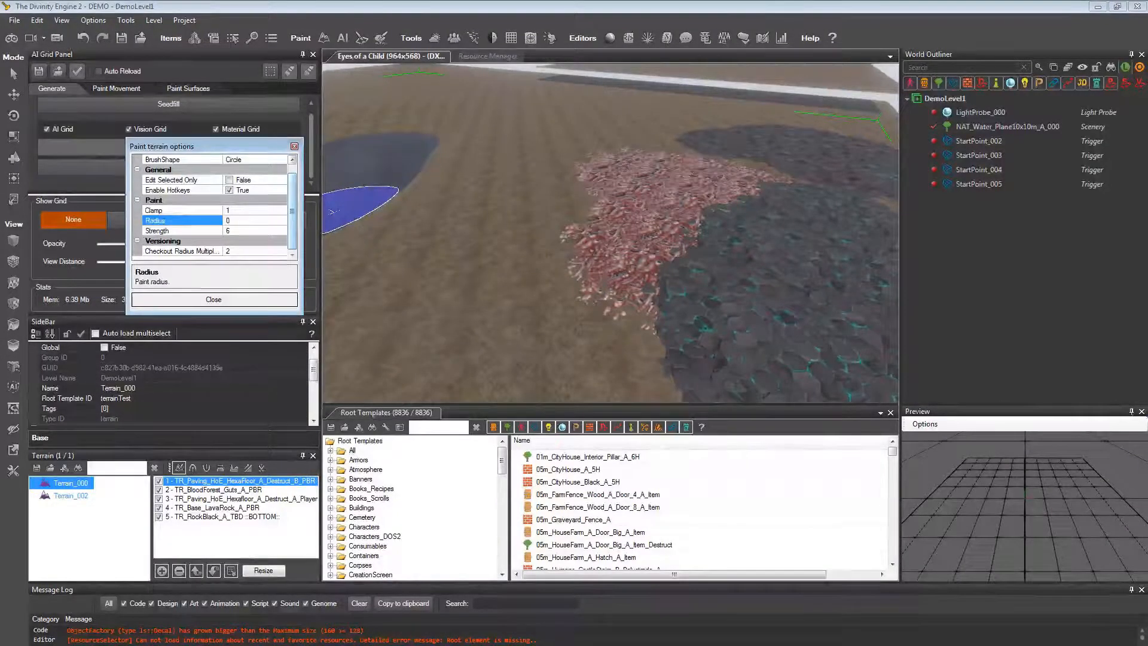
pyautogui.click(250, 232)
pyautogui.moveTo(543, 185)
pyautogui.mouseDown()
pyautogui.moveTo(541, 207)
pyautogui.moveTo(571, 246)
pyautogui.moveTo(550, 170)
pyautogui.moveTo(553, 209)
pyautogui.moveTo(518, 207)
pyautogui.mouseUp()
pyautogui.moveTo(518, 207)
pyautogui.mouseDown(button='right')
pyautogui.moveTo(538, 199)
pyautogui.moveTo(538, 215)
pyautogui.moveTo(547, 208)
pyautogui.moveTo(519, 196)
pyautogui.moveTo(540, 210)
pyautogui.mouseUp(button='right')
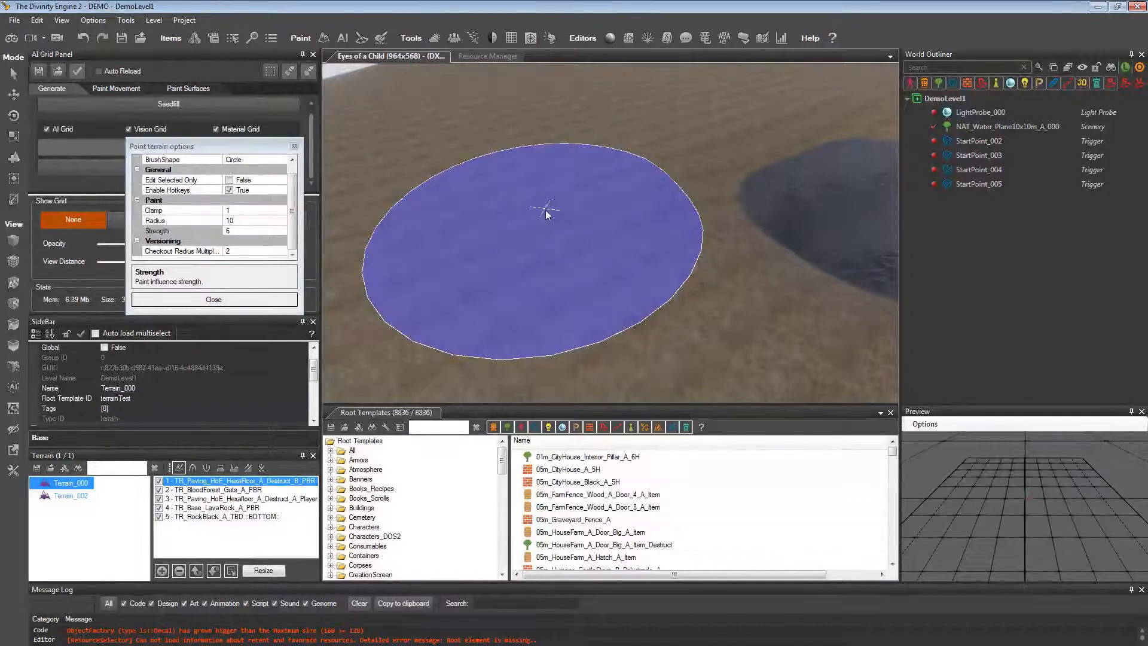
# Set the paint clamp to 0.5 and paint a Destruct_B paving patch on the bare ground.
pyautogui.click(250, 210)
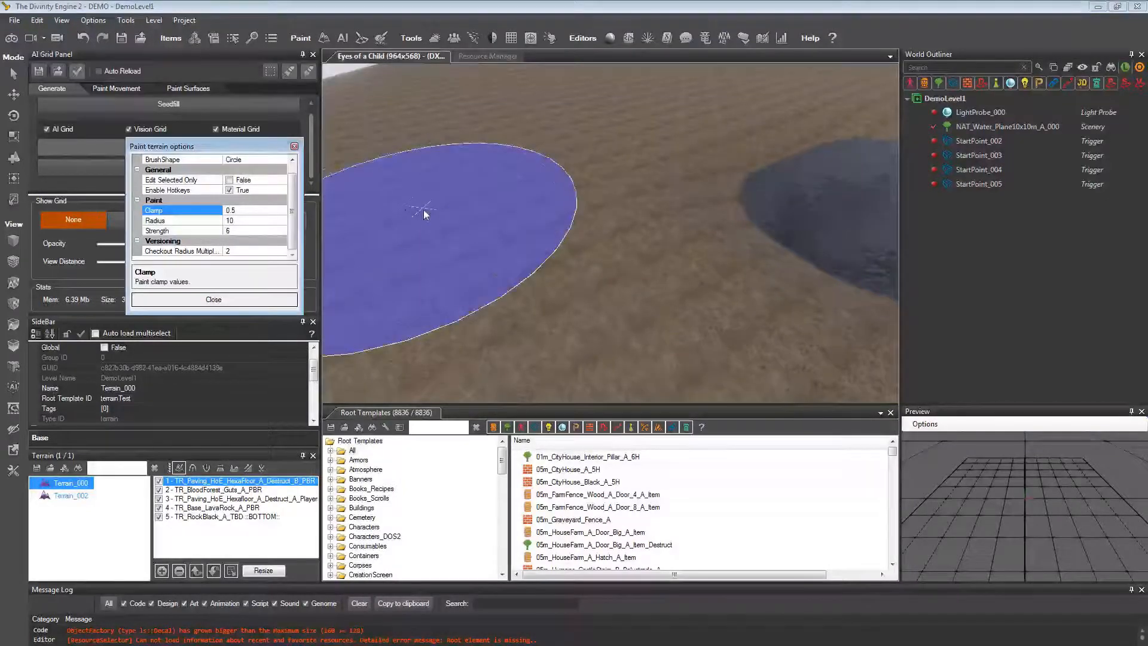
pyautogui.click(273, 222)
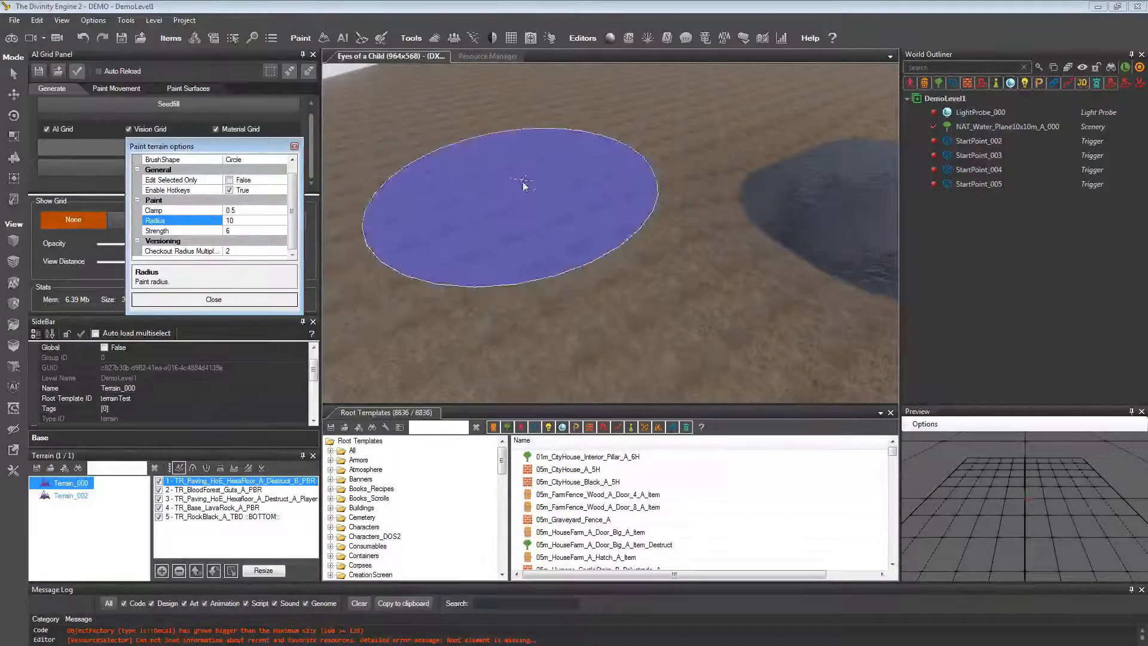
pyautogui.click(514, 209)
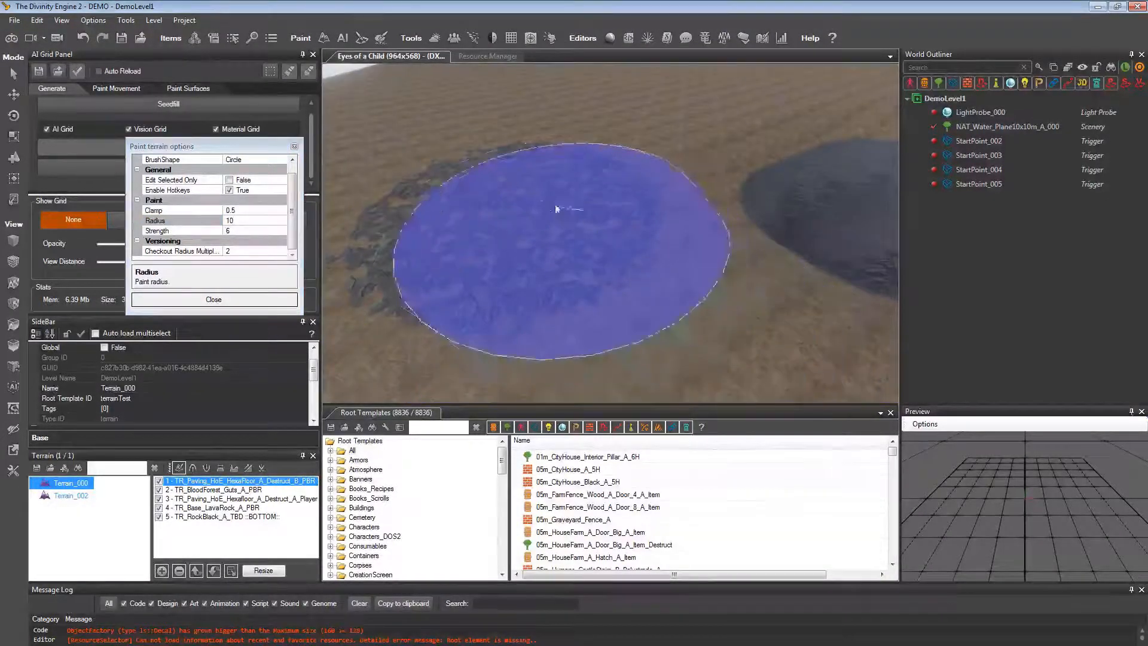
pyautogui.moveTo(523, 197)
pyautogui.mouseDown(button='right')
pyautogui.moveTo(555, 181)
pyautogui.moveTo(522, 193)
pyautogui.mouseUp(button='right')
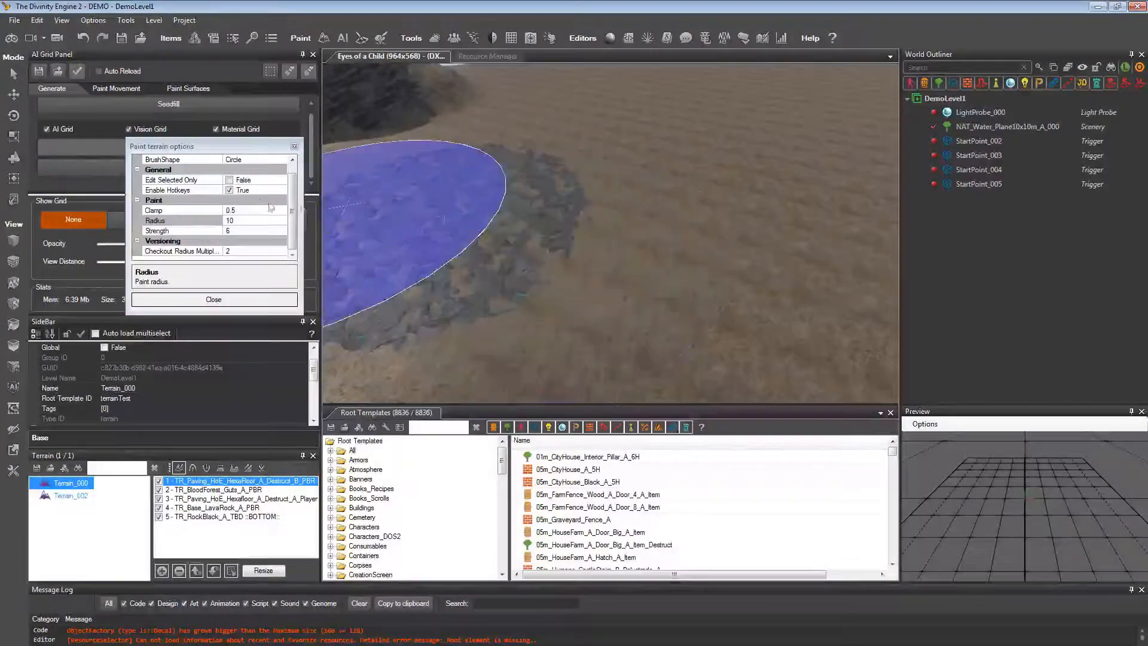
# Set the paint clamp to 0.2 and paint a faint Destruct_B paving stroke on the bare ground.
pyautogui.click(248, 209)
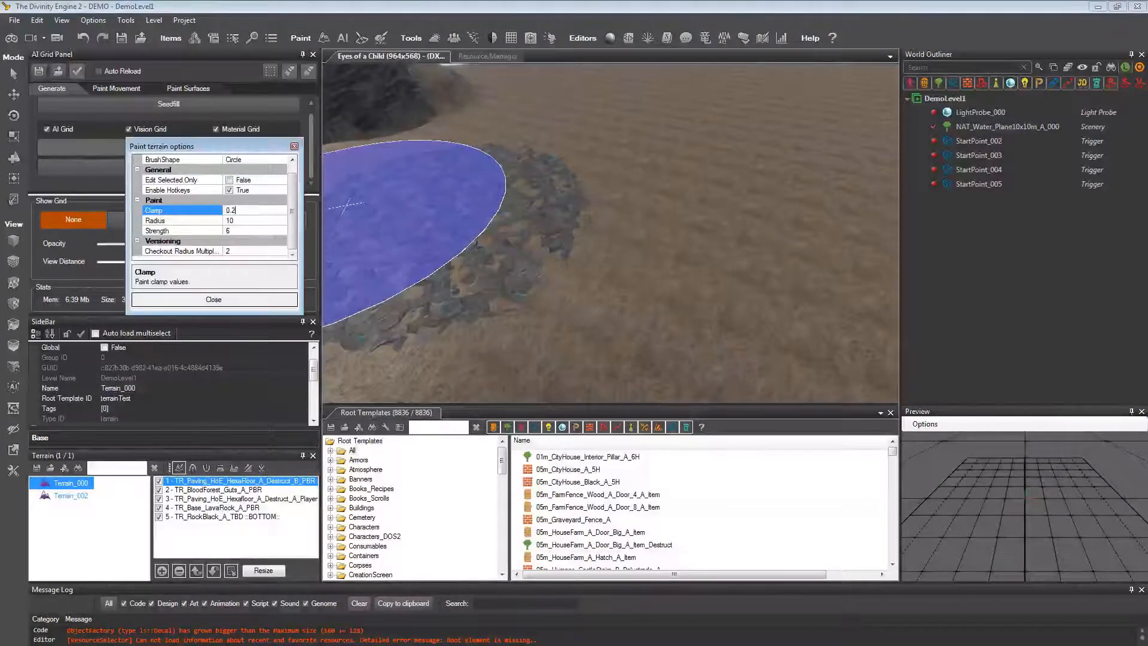
pyautogui.click(256, 221)
pyautogui.moveTo(705, 232); pyautogui.dragTo(591, 210, button='right')
# Restore the paint clamp to 1 and close the paint terrain options.
pyautogui.click(255, 205)
pyautogui.click(257, 219)
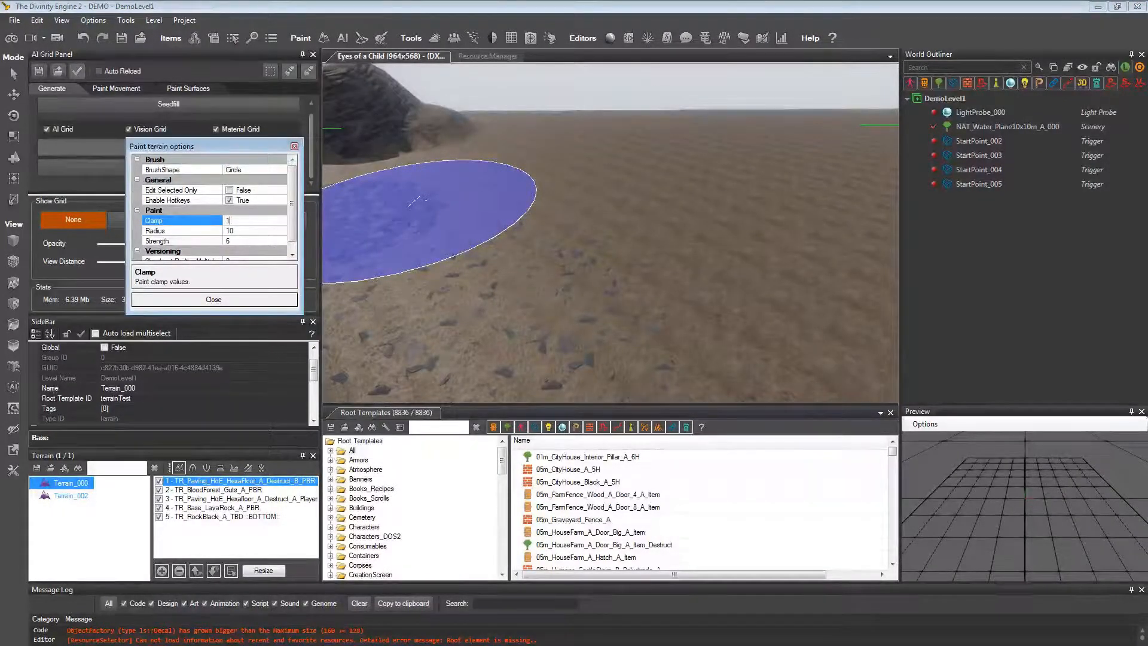
pyautogui.click(278, 299)
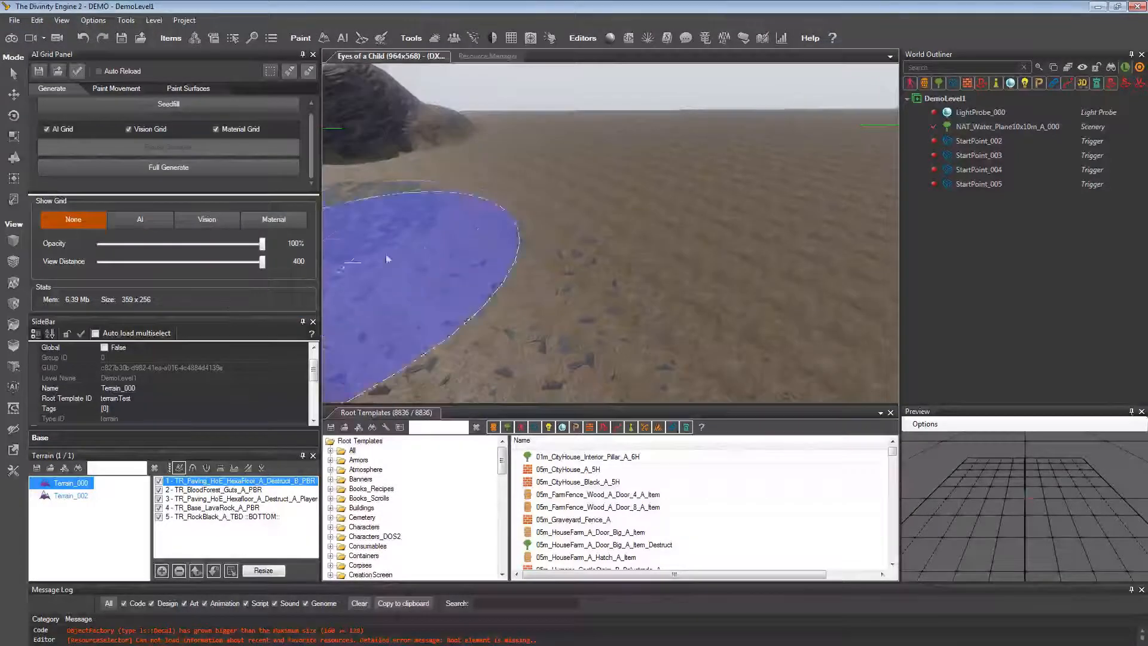
pyautogui.moveTo(411, 254)
pyautogui.mouseDown(button='right')
pyautogui.moveTo(459, 244)
pyautogui.moveTo(407, 245)
pyautogui.moveTo(438, 246)
pyautogui.moveTo(437, 234)
pyautogui.moveTo(422, 249)
pyautogui.moveTo(428, 237)
pyautogui.mouseUp(button='right')
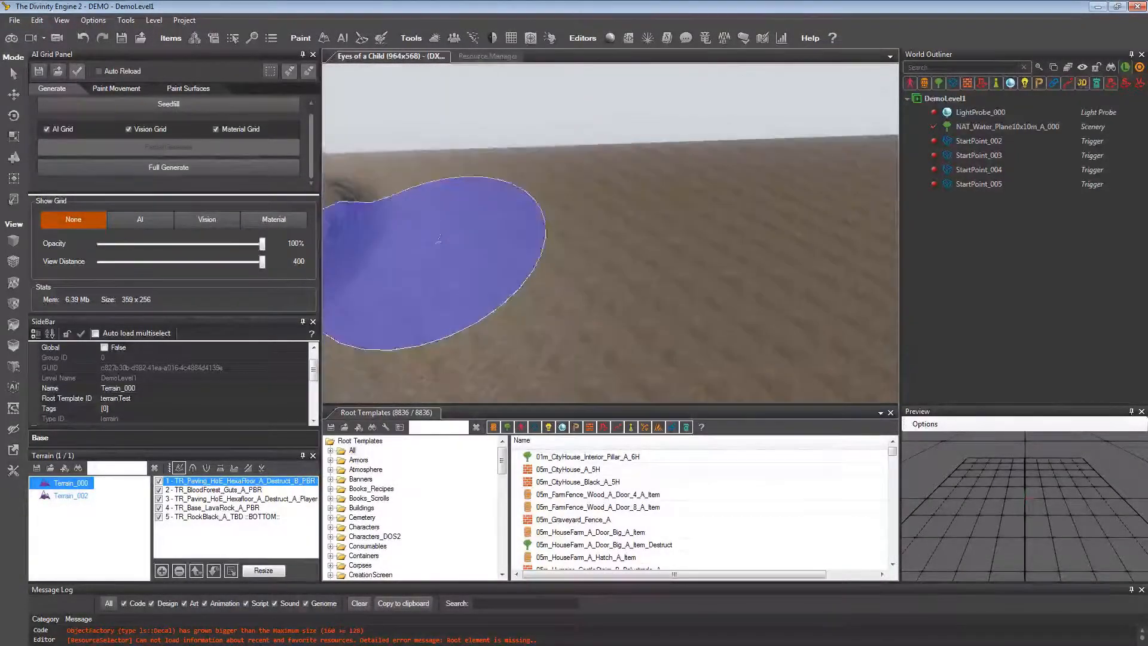
# Use the Raise terrain tool to sculpt a hill on an empty part of Terrain_000.
pyautogui.click(192, 471)
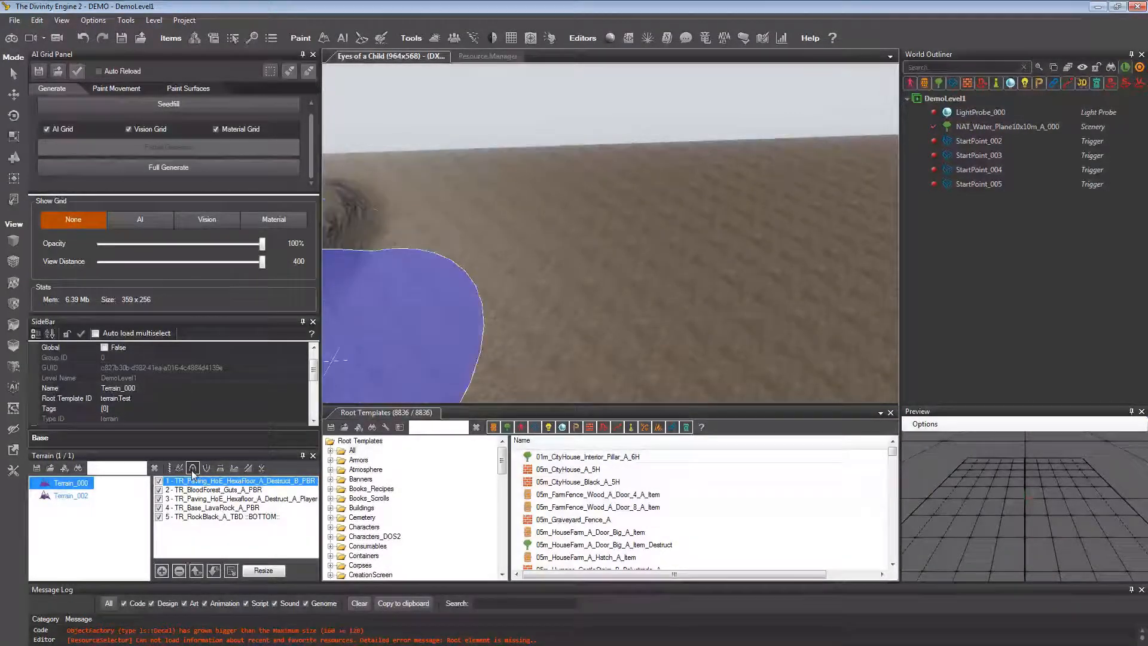
pyautogui.moveTo(531, 298)
pyautogui.mouseDown(button='right')
pyautogui.moveTo(499, 305)
pyautogui.moveTo(530, 288)
pyautogui.mouseUp(button='right')
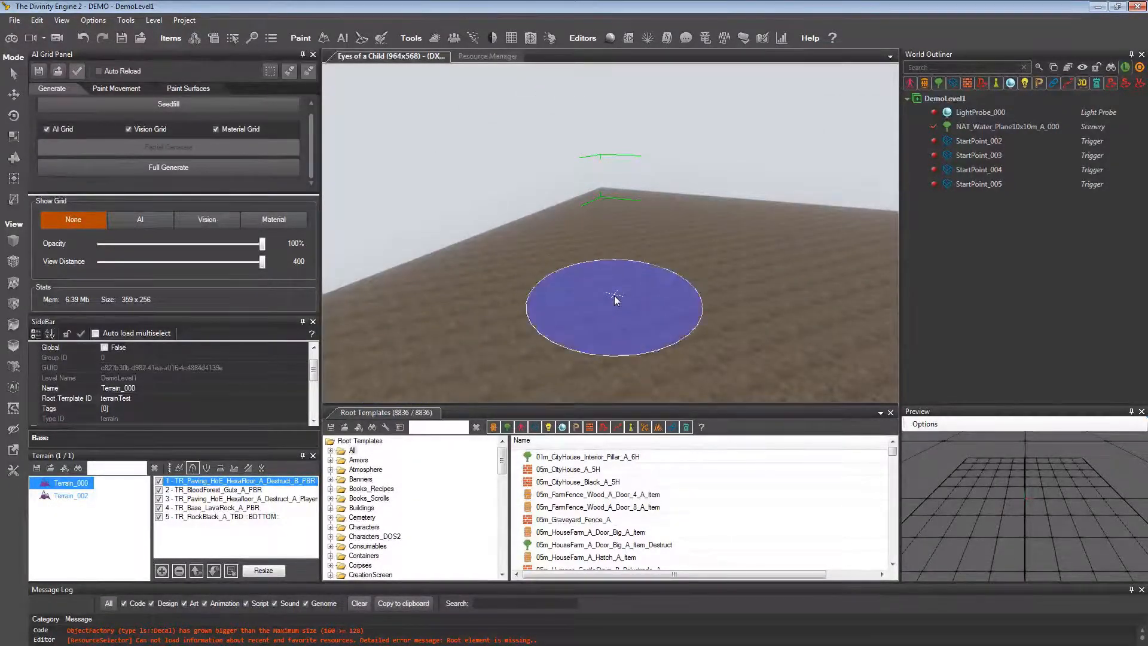
pyautogui.scroll(-2, 614, 295)
pyautogui.scroll(3, 614, 296)
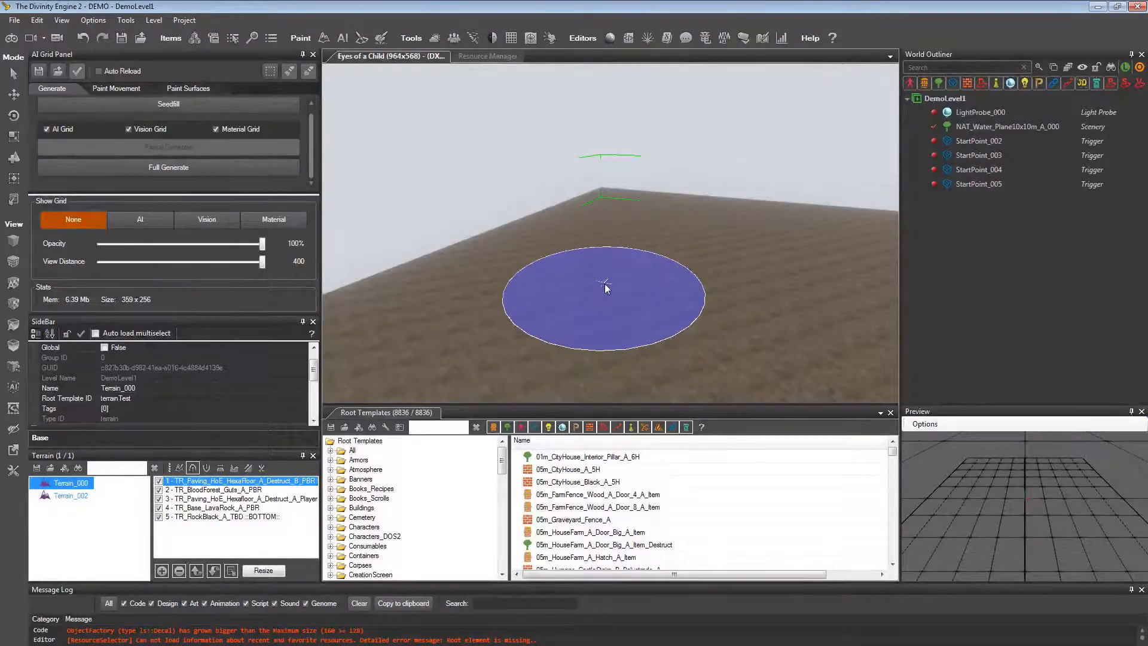
pyautogui.click(605, 284)
pyautogui.moveTo(604, 283); pyautogui.dragTo(550, 285)
pyautogui.press('d')
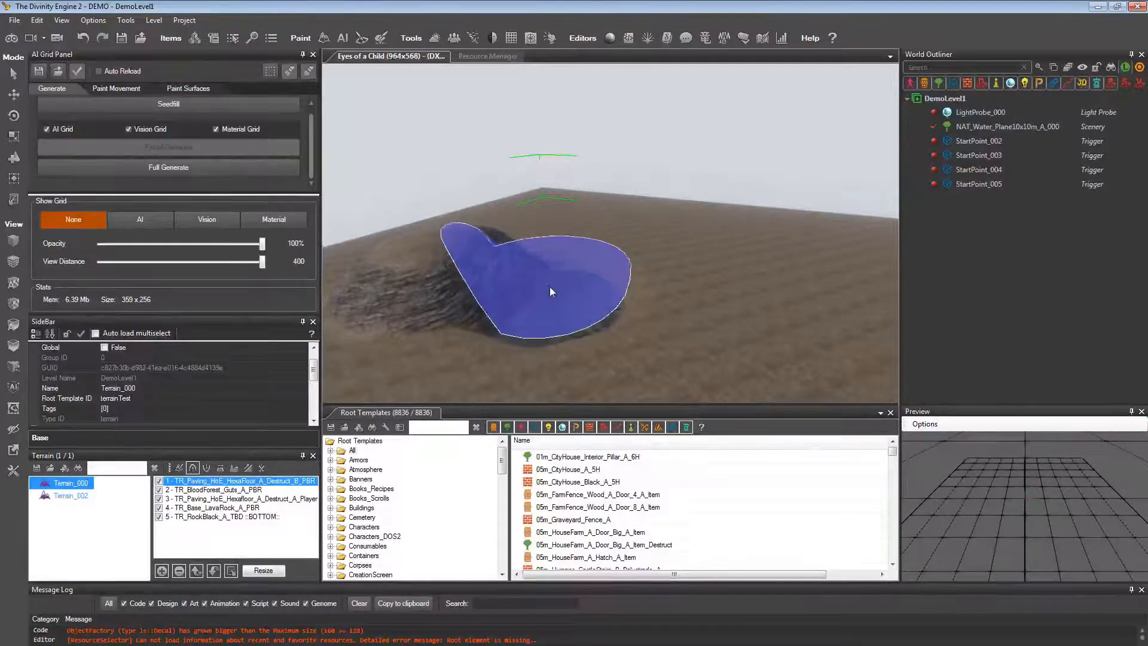
pyautogui.moveTo(735, 332)
pyautogui.mouseDown(button='right')
pyautogui.moveTo(700, 332)
pyautogui.moveTo(736, 328)
pyautogui.mouseUp(button='right')
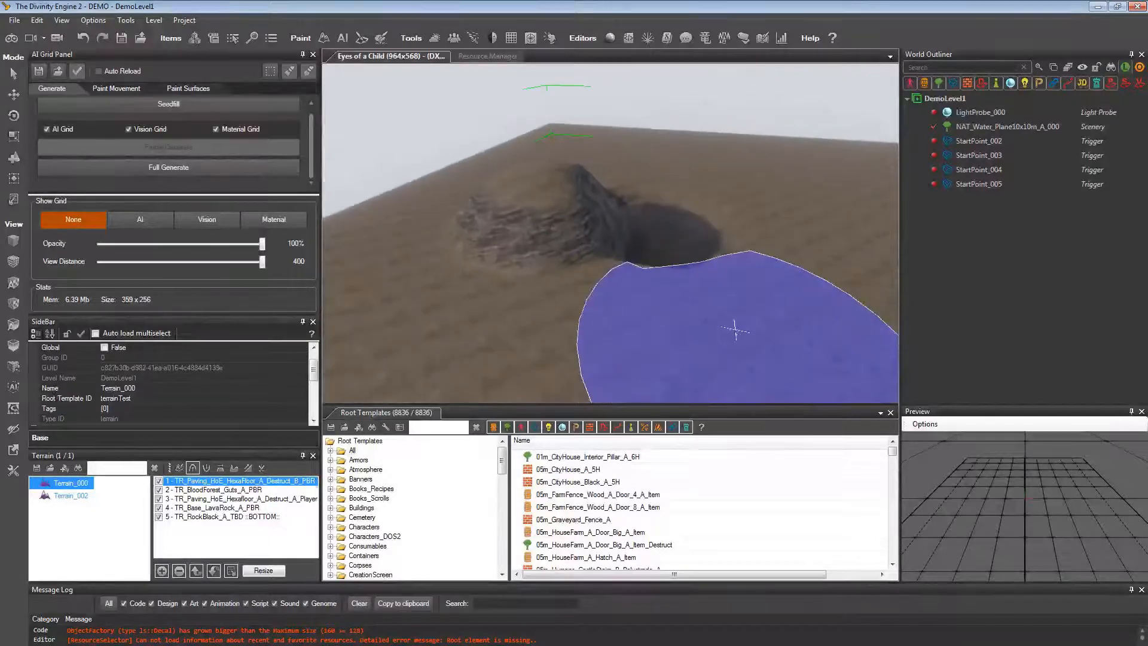
# Examine the Raise terrain options, including the available brush shapes, and close them without changes.
pyautogui.rightClick(197, 471)
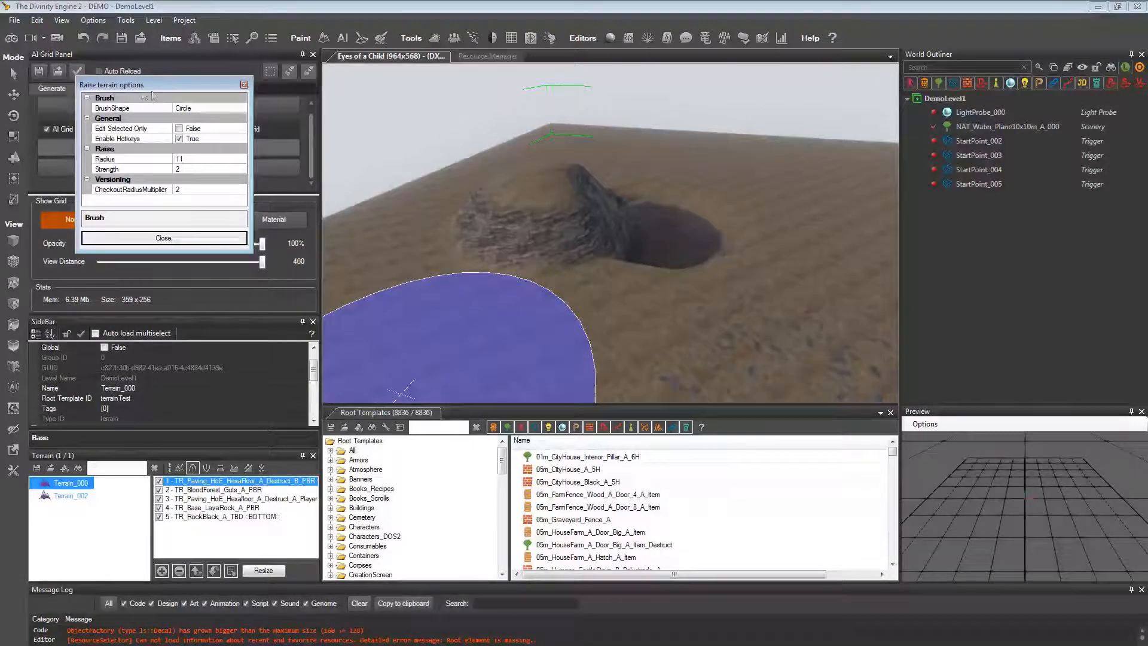
pyautogui.click(210, 108)
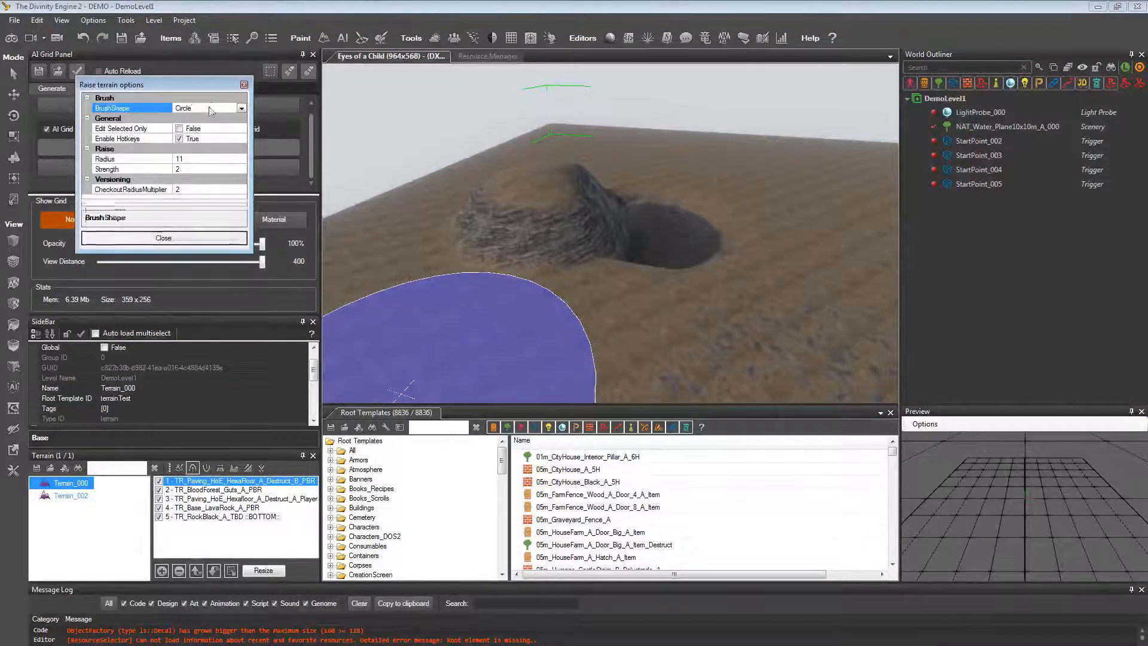
pyautogui.click(243, 110)
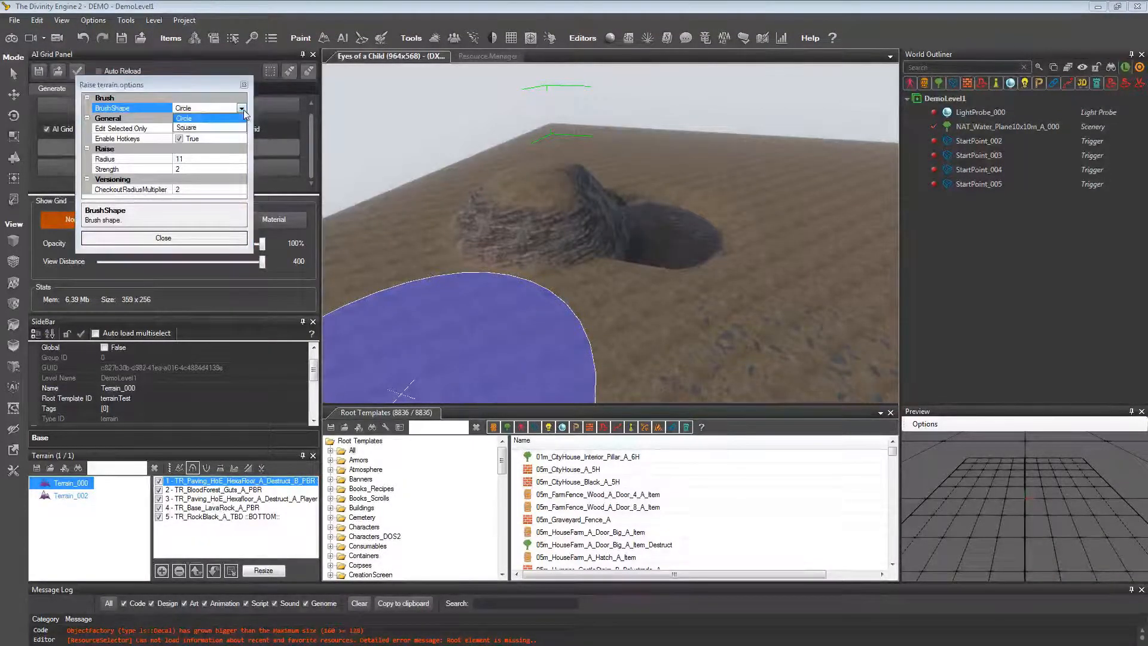
pyautogui.click(243, 110)
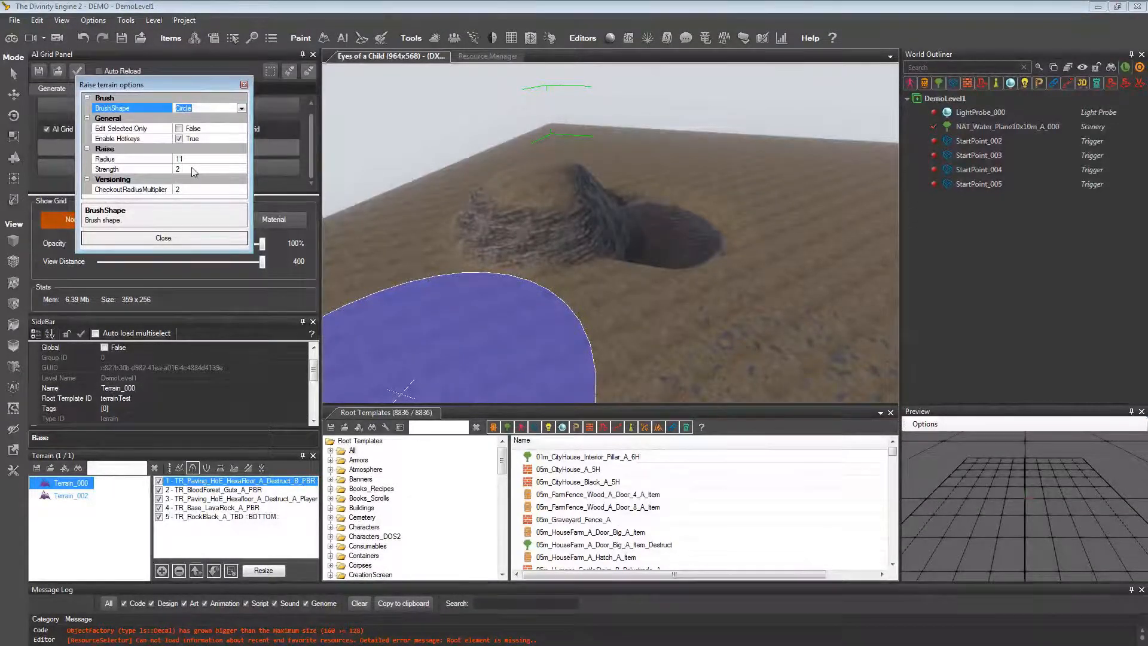
pyautogui.click(244, 85)
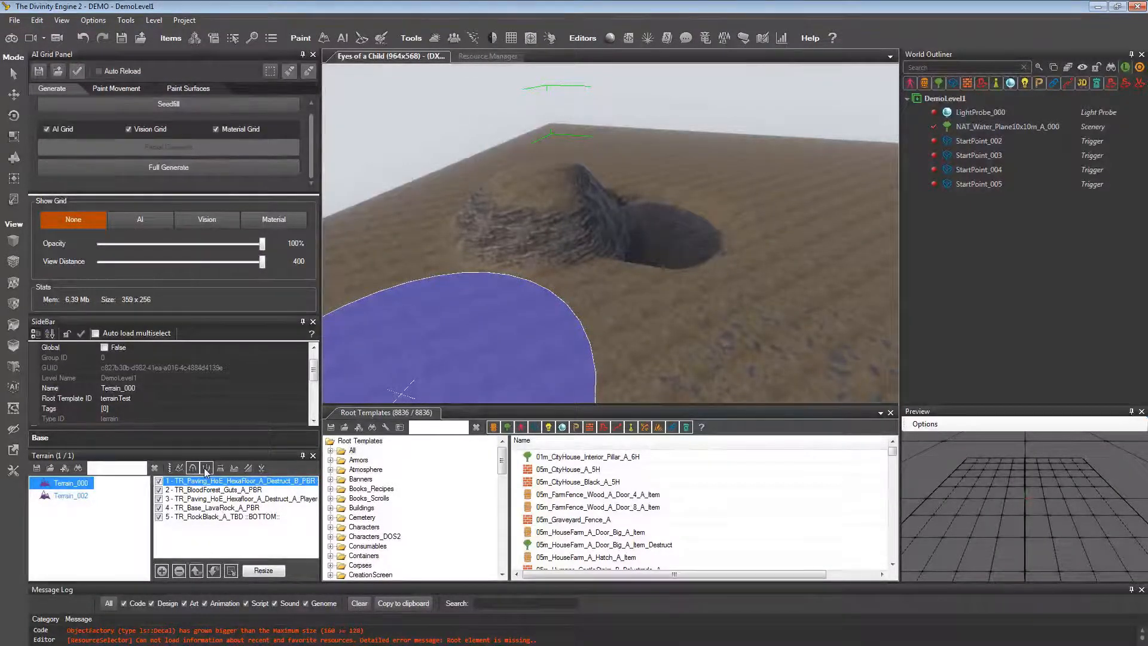
# Use the Lower terrain tool to dig a pit into the ground near the raised hill.
pyautogui.click(205, 467)
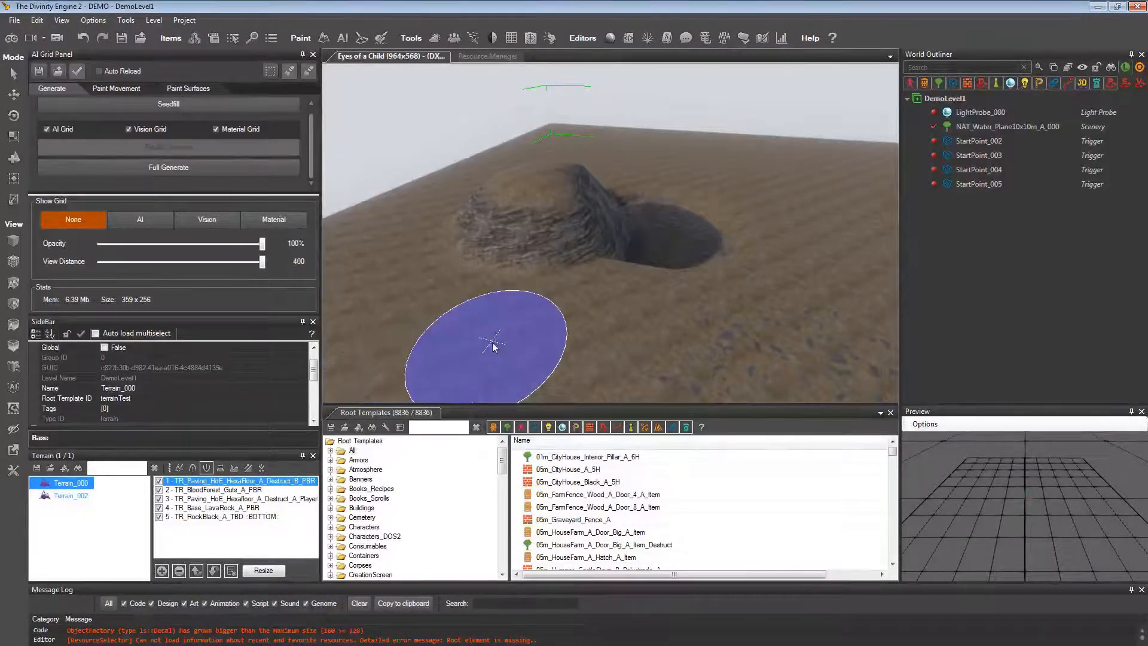
pyautogui.moveTo(511, 324)
pyautogui.mouseDown(button='right')
pyautogui.moveTo(494, 343)
pyautogui.moveTo(562, 303)
pyautogui.moveTo(511, 324)
pyautogui.mouseUp(button='right')
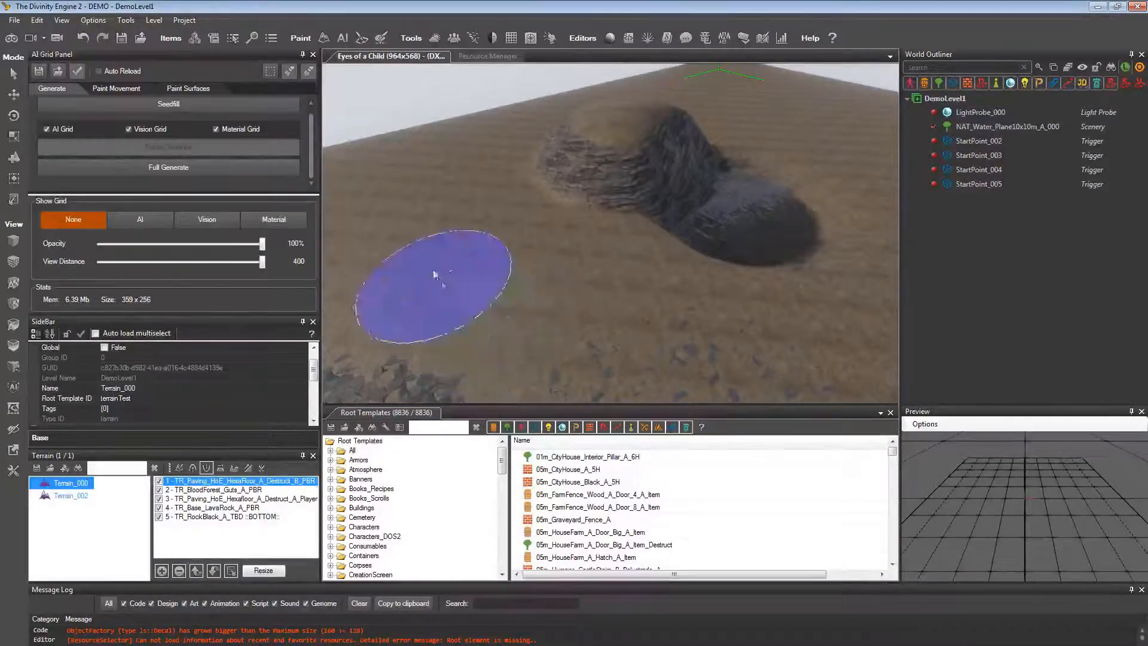
pyautogui.moveTo(449, 244); pyautogui.dragTo(512, 252)
pyautogui.moveTo(573, 256)
pyautogui.mouseDown(button='right')
pyautogui.moveTo(547, 227)
pyautogui.moveTo(564, 243)
pyautogui.moveTo(541, 281)
pyautogui.moveTo(572, 254)
pyautogui.mouseUp(button='right')
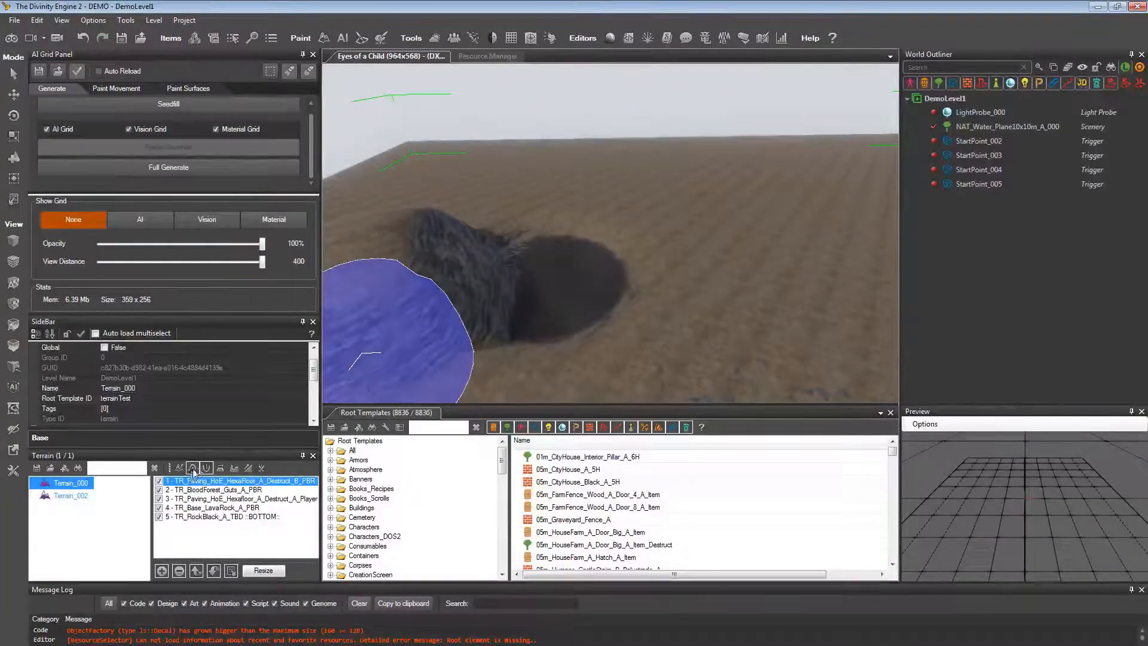
pyautogui.moveTo(562, 256)
pyautogui.mouseDown(button='right')
pyautogui.moveTo(582, 248)
pyautogui.moveTo(541, 262)
pyautogui.moveTo(553, 256)
pyautogui.mouseUp(button='right')
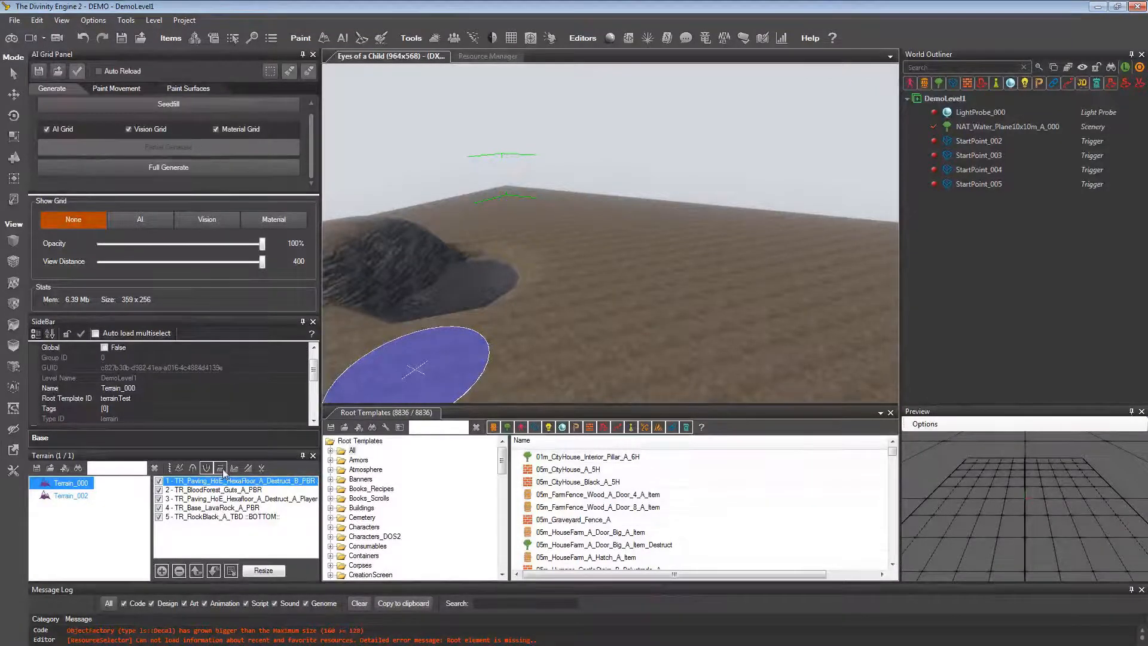
# Flatten the terrain from the new hilltop across the adjoining ground and pit to extend it into a level plateau.
pyautogui.click(220, 468)
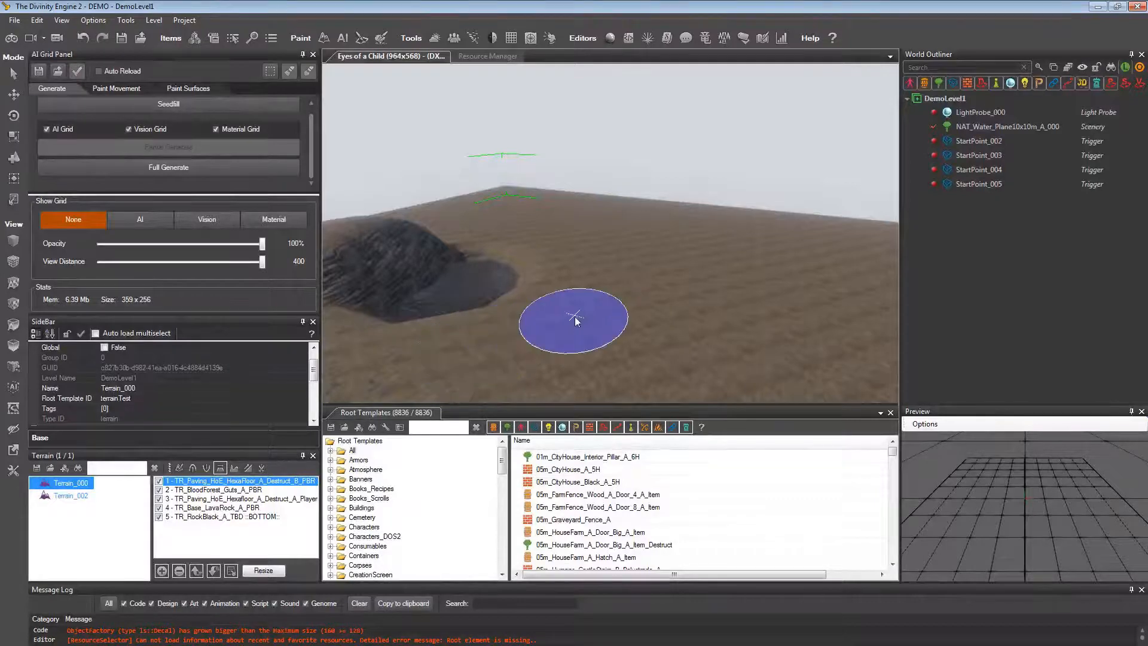
pyautogui.moveTo(585, 315); pyautogui.dragTo(504, 323, button='right')
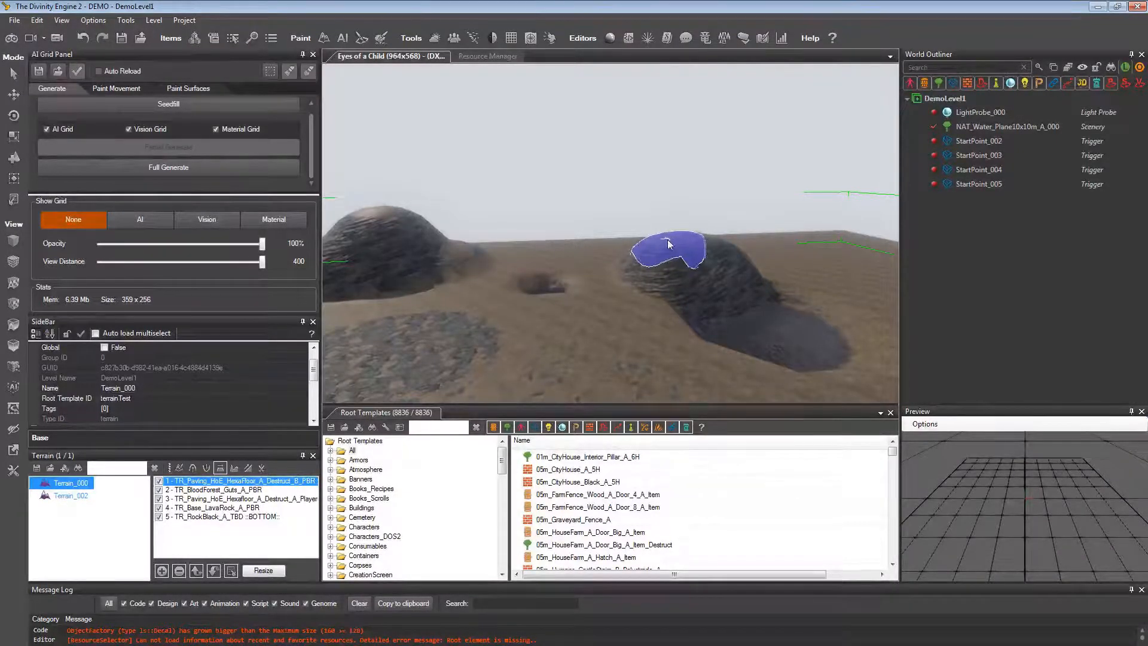
pyautogui.moveTo(669, 239)
pyautogui.mouseDown()
pyautogui.moveTo(582, 241)
pyautogui.moveTo(542, 257)
pyautogui.moveTo(559, 275)
pyautogui.moveTo(574, 251)
pyautogui.moveTo(600, 251)
pyautogui.moveTo(585, 263)
pyautogui.moveTo(584, 245)
pyautogui.moveTo(618, 243)
pyautogui.mouseUp()
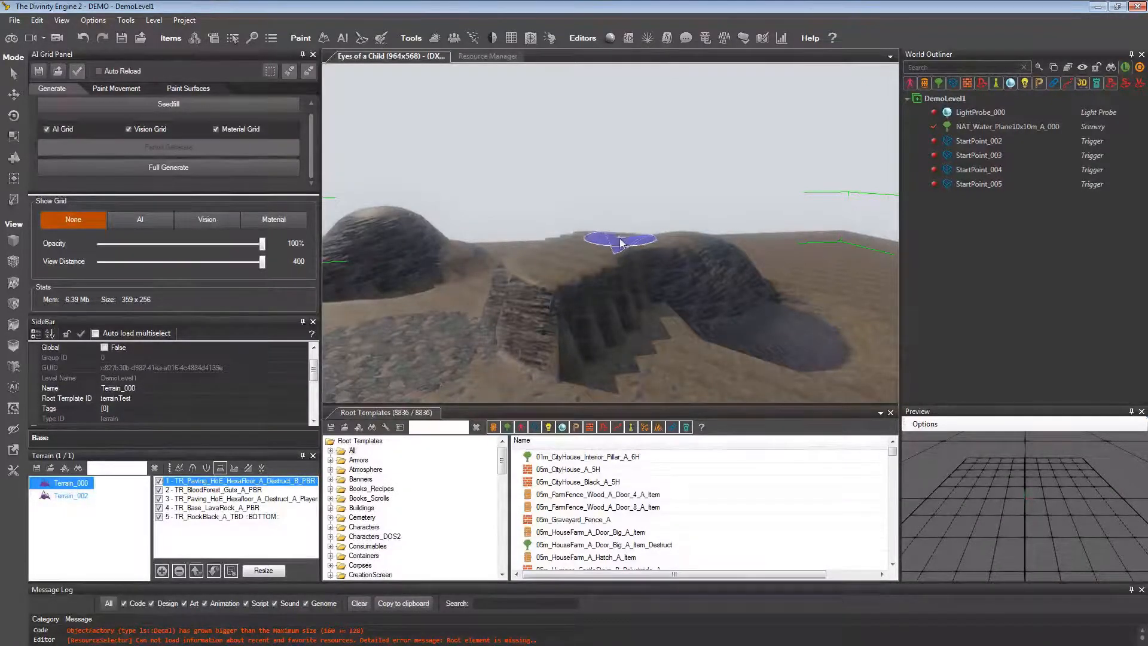
pyautogui.moveTo(621, 243); pyautogui.dragTo(620, 238, button='right')
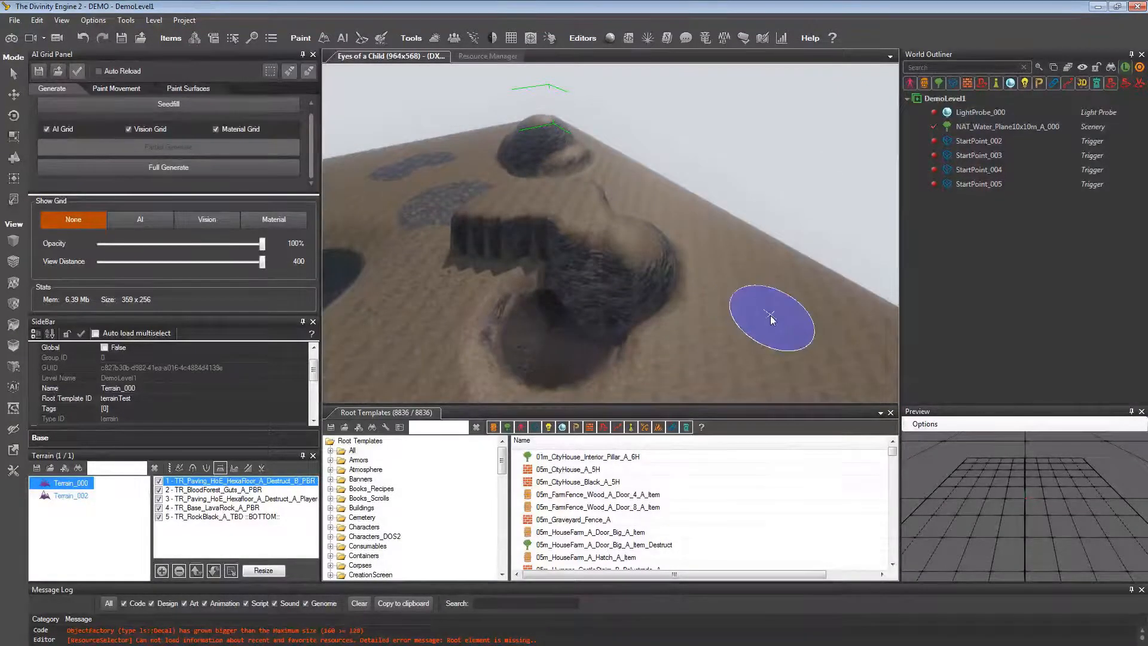
pyautogui.moveTo(693, 282)
pyautogui.mouseDown()
pyautogui.moveTo(633, 287)
pyautogui.moveTo(514, 371)
pyautogui.moveTo(508, 335)
pyautogui.moveTo(528, 319)
pyautogui.moveTo(527, 299)
pyautogui.moveTo(649, 268)
pyautogui.moveTo(638, 238)
pyautogui.moveTo(705, 277)
pyautogui.moveTo(721, 331)
pyautogui.moveTo(482, 317)
pyautogui.mouseUp()
pyautogui.moveTo(667, 341)
pyautogui.mouseDown(button='right')
pyautogui.moveTo(521, 326)
pyautogui.moveTo(670, 333)
pyautogui.mouseUp(button='right')
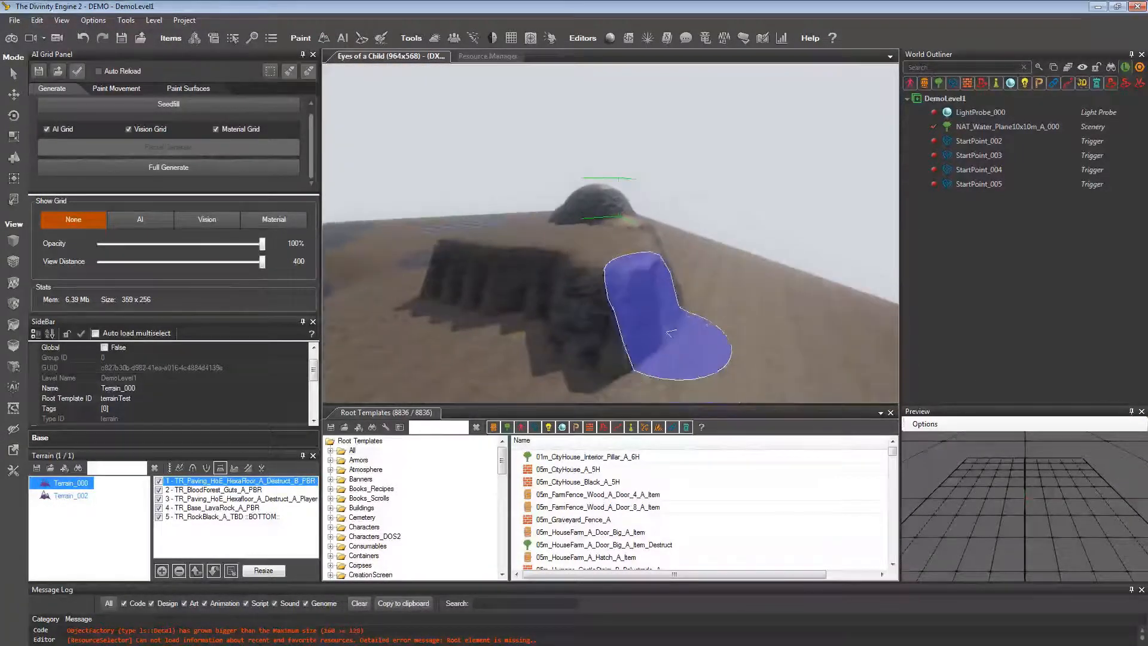
# Set the Flatten terrain clamp to True and its height to 10, keeping the circle brush shape.
pyautogui.click(220, 468)
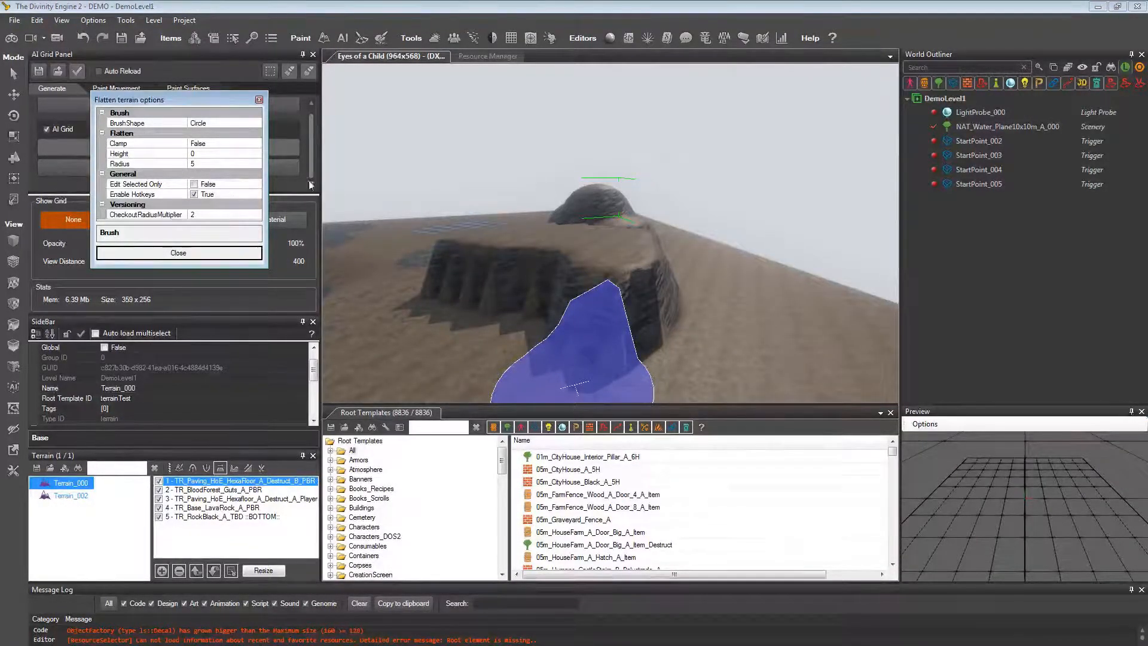
pyautogui.click(246, 124)
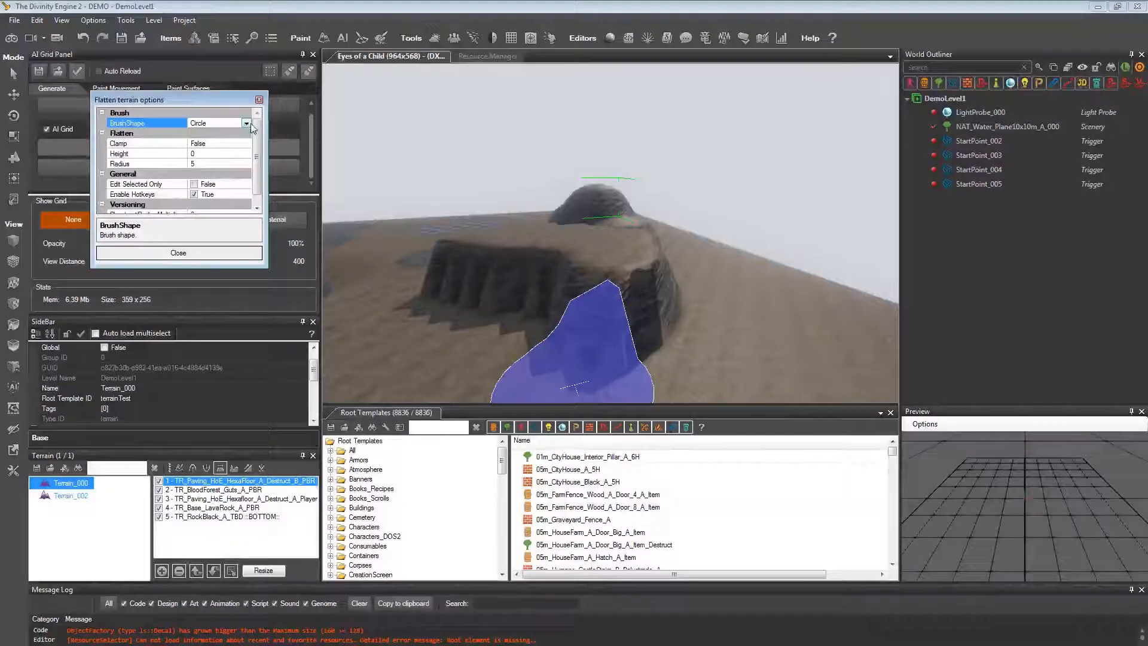
pyautogui.click(247, 123)
pyautogui.click(247, 123)
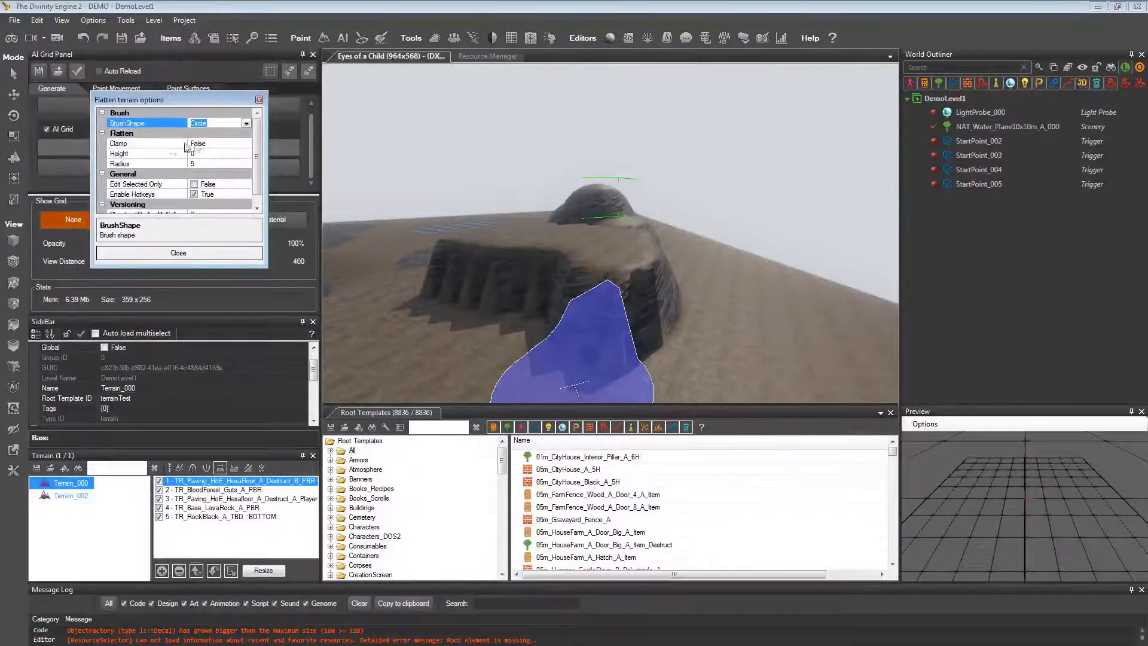
pyautogui.click(224, 142)
pyautogui.click(257, 143)
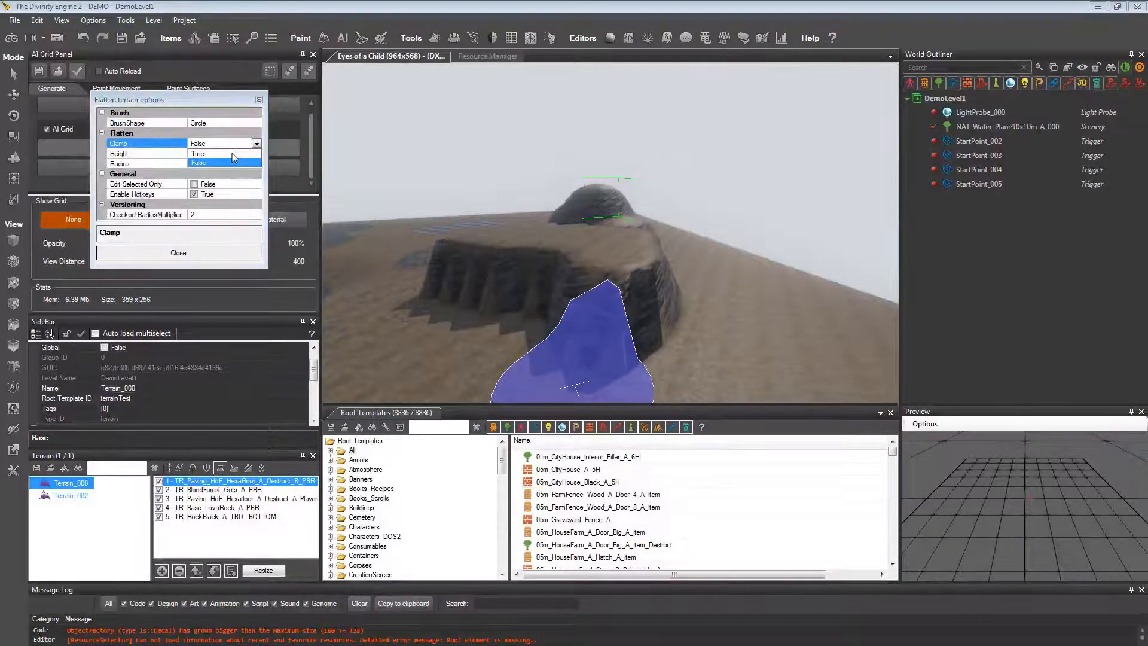
pyautogui.click(233, 156)
pyautogui.click(202, 154)
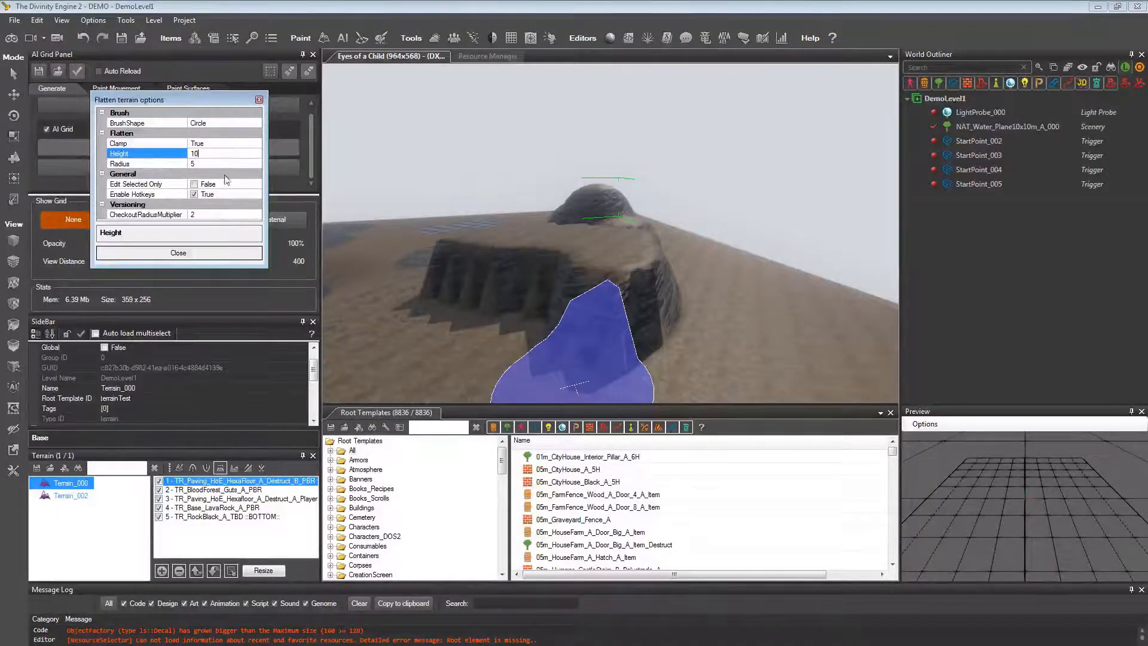
pyautogui.click(220, 163)
# Flatten an empty part of Terrain_000 into a steep-sided plateau at the clamped height of 10.
pyautogui.moveTo(487, 255)
pyautogui.mouseDown(button='right')
pyautogui.moveTo(509, 232)
pyautogui.moveTo(527, 233)
pyautogui.mouseUp(button='right')
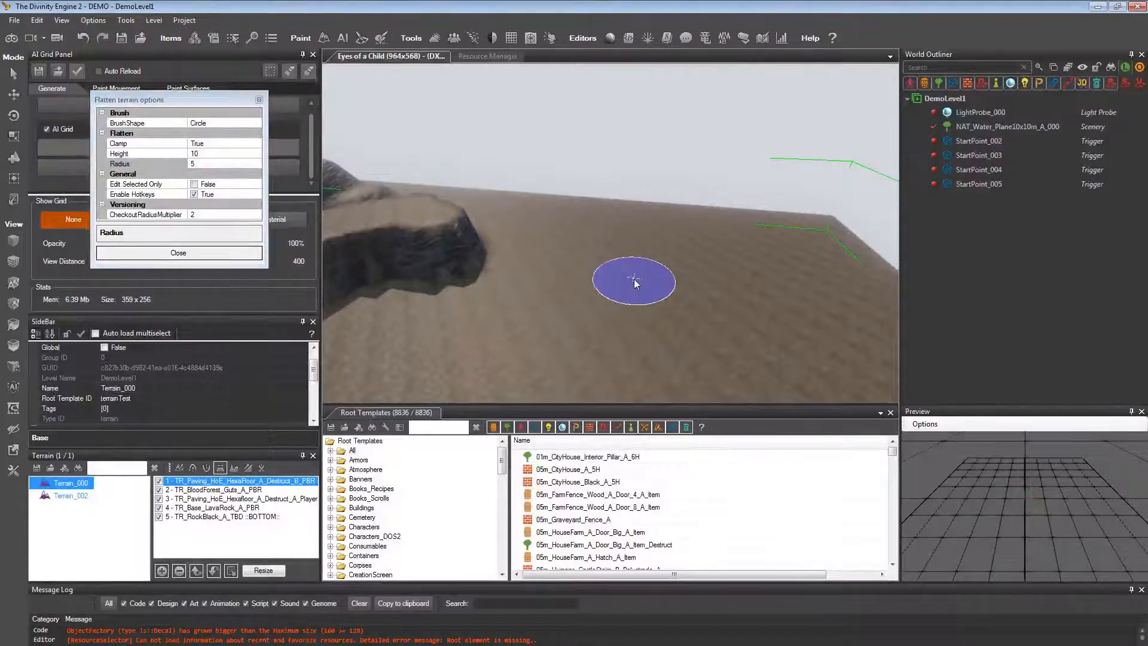
pyautogui.moveTo(635, 283)
pyautogui.mouseDown()
pyautogui.moveTo(710, 243)
pyautogui.moveTo(574, 249)
pyautogui.moveTo(628, 295)
pyautogui.moveTo(586, 263)
pyautogui.mouseUp()
pyautogui.press('d')
pyautogui.moveTo(586, 264)
pyautogui.mouseDown(button='right')
pyautogui.moveTo(588, 254)
pyautogui.moveTo(556, 251)
pyautogui.moveTo(578, 261)
pyautogui.moveTo(589, 228)
pyautogui.moveTo(593, 239)
pyautogui.moveTo(562, 263)
pyautogui.moveTo(579, 267)
pyautogui.moveTo(584, 252)
pyautogui.mouseUp(button='right')
pyautogui.press('w')
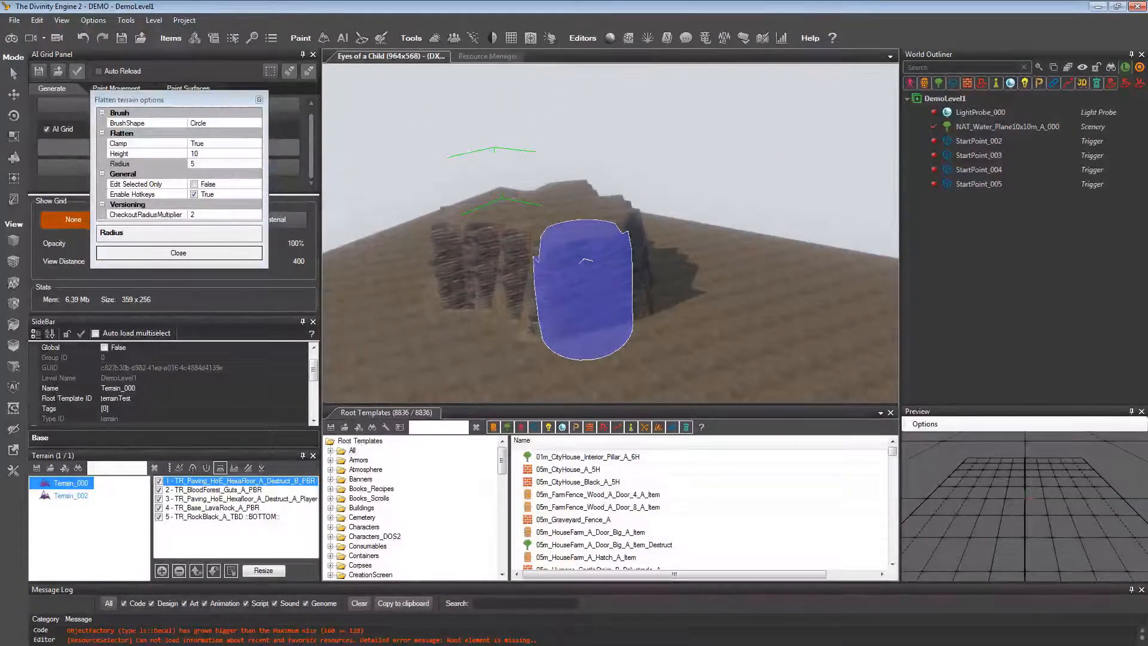
pyautogui.moveTo(584, 251)
pyautogui.mouseDown()
pyautogui.moveTo(562, 234)
pyautogui.moveTo(498, 227)
pyautogui.mouseUp()
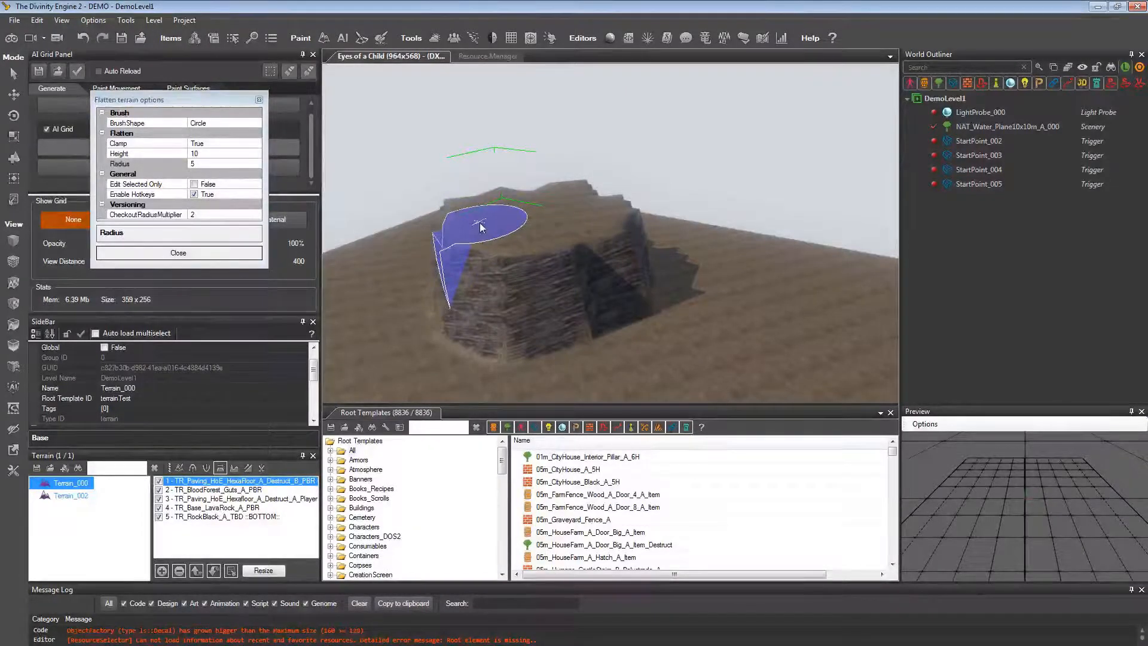
# Set the flatten height to 5 and form a lower plateau beside the tall one.
pyautogui.click(213, 154)
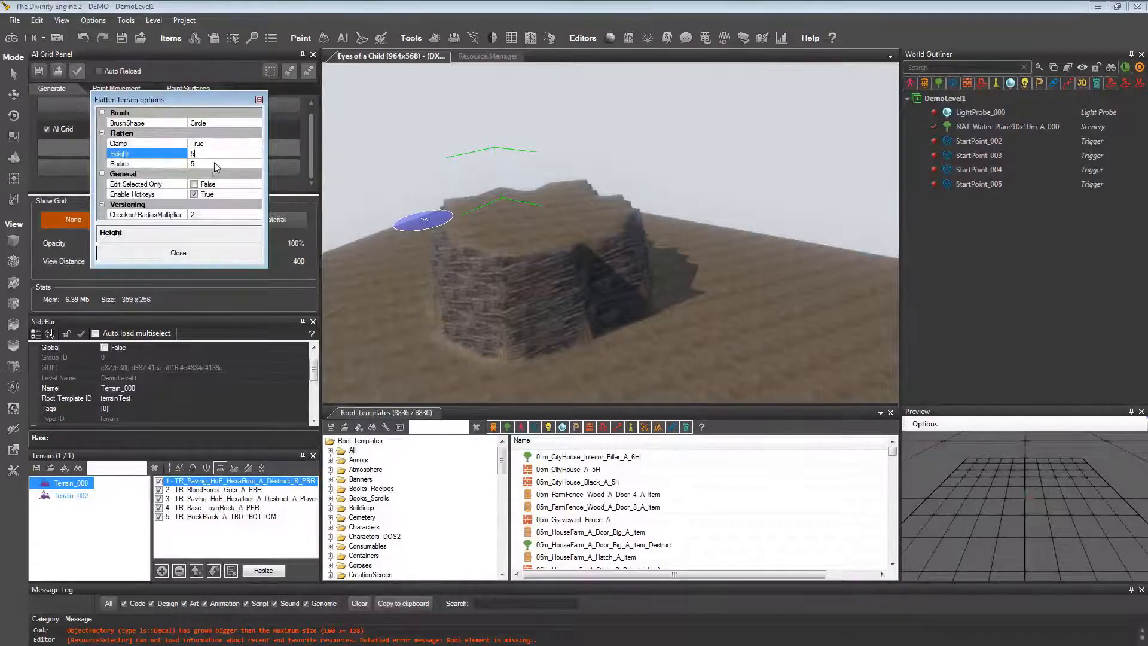
pyautogui.click(216, 165)
pyautogui.moveTo(712, 314)
pyautogui.mouseDown()
pyautogui.moveTo(659, 336)
pyautogui.moveTo(616, 272)
pyautogui.moveTo(610, 295)
pyautogui.moveTo(657, 307)
pyautogui.mouseUp()
pyautogui.moveTo(688, 310)
pyautogui.mouseDown(button='middle')
pyautogui.moveTo(710, 304)
pyautogui.moveTo(688, 312)
pyautogui.mouseUp(button='middle')
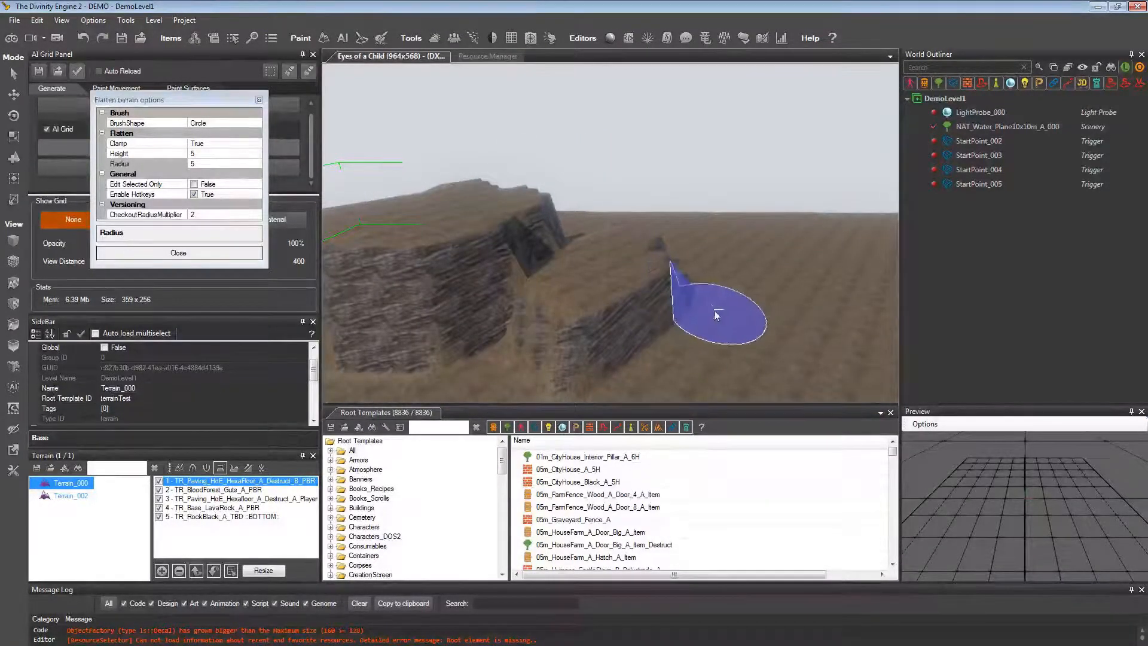
pyautogui.moveTo(716, 315); pyautogui.dragTo(747, 313, button='middle')
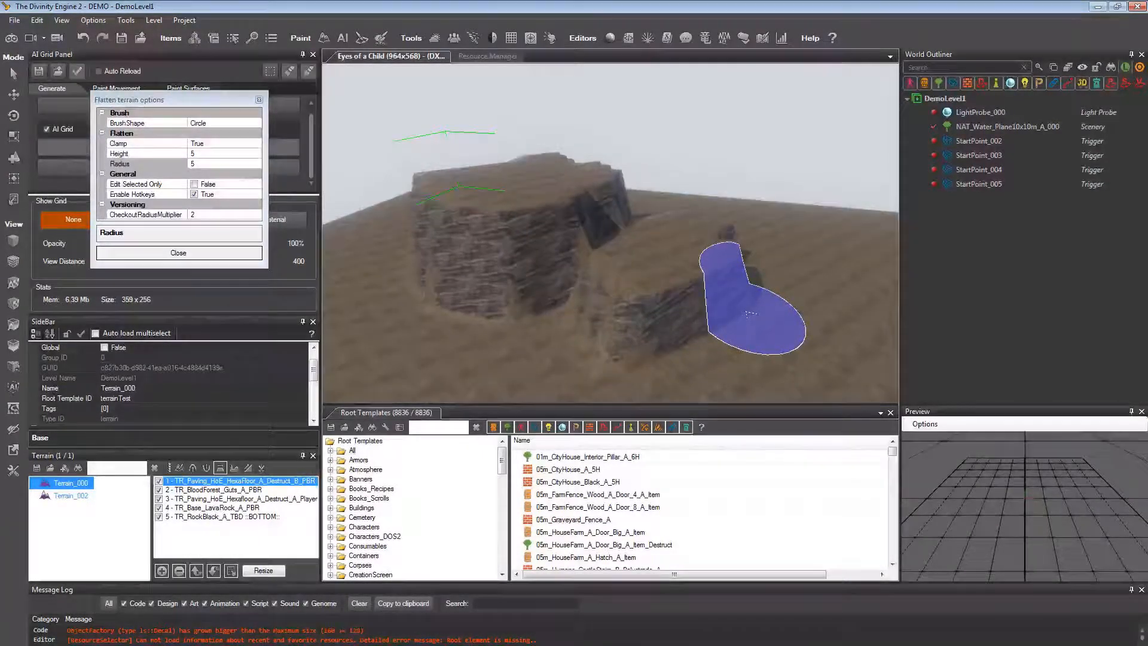
pyautogui.moveTo(751, 312)
pyautogui.mouseDown(button='middle')
pyautogui.moveTo(729, 310)
pyautogui.moveTo(749, 317)
pyautogui.mouseUp(button='middle')
pyautogui.scroll(-3, 747, 317)
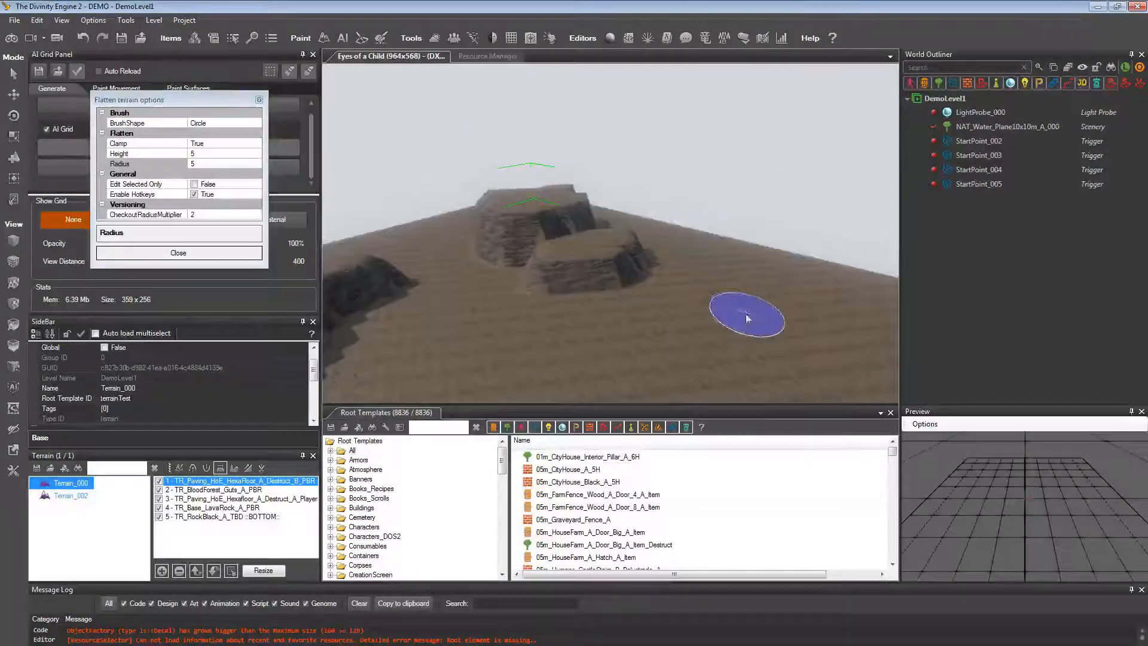
# Close the flatten options and smooth the jagged cliff of the large plateau on Terrain_000.
pyautogui.click(207, 163)
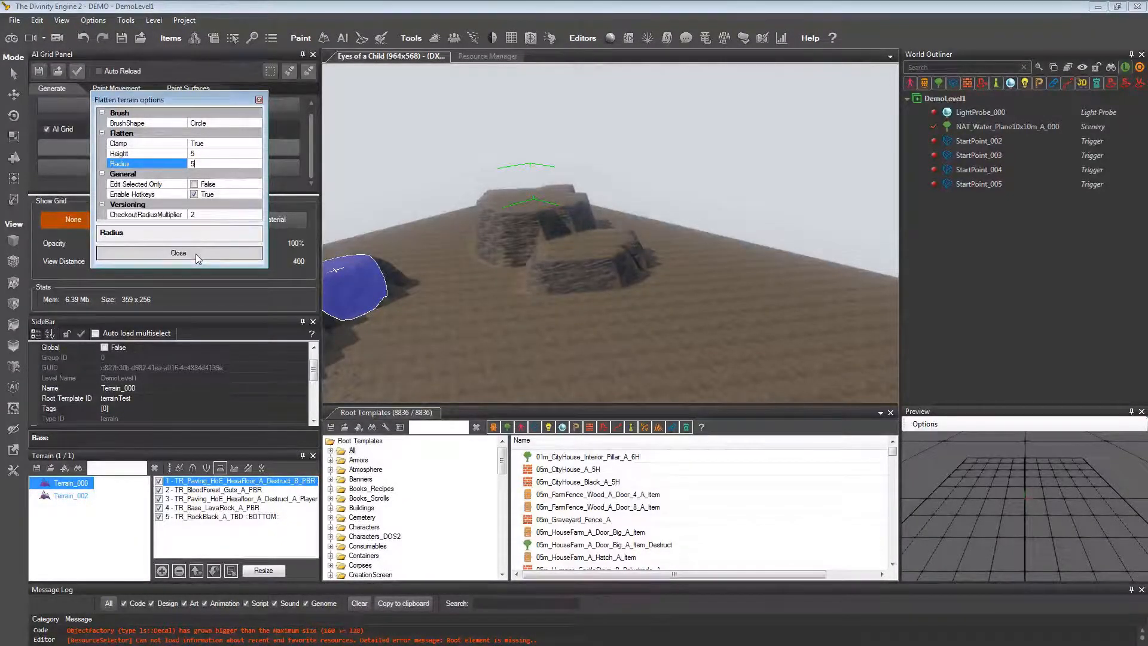
pyautogui.click(179, 253)
pyautogui.moveTo(467, 263)
pyautogui.mouseDown(button='right')
pyautogui.moveTo(485, 262)
pyautogui.moveTo(466, 275)
pyautogui.moveTo(479, 281)
pyautogui.moveTo(452, 272)
pyautogui.moveTo(461, 267)
pyautogui.mouseUp(button='right')
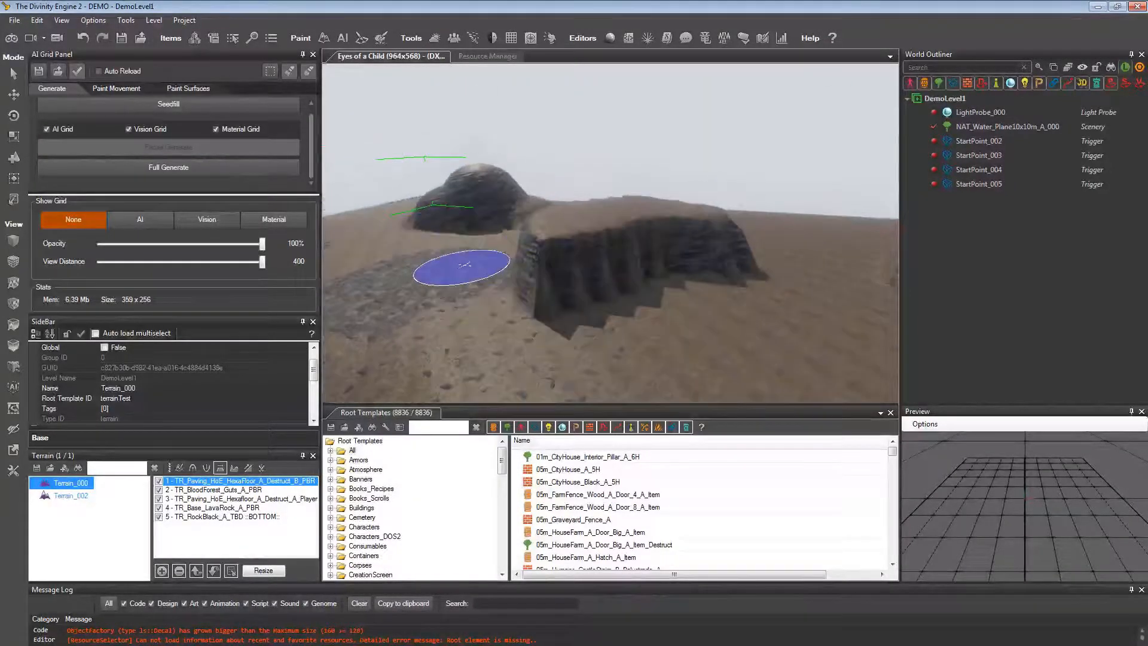
pyautogui.click(235, 470)
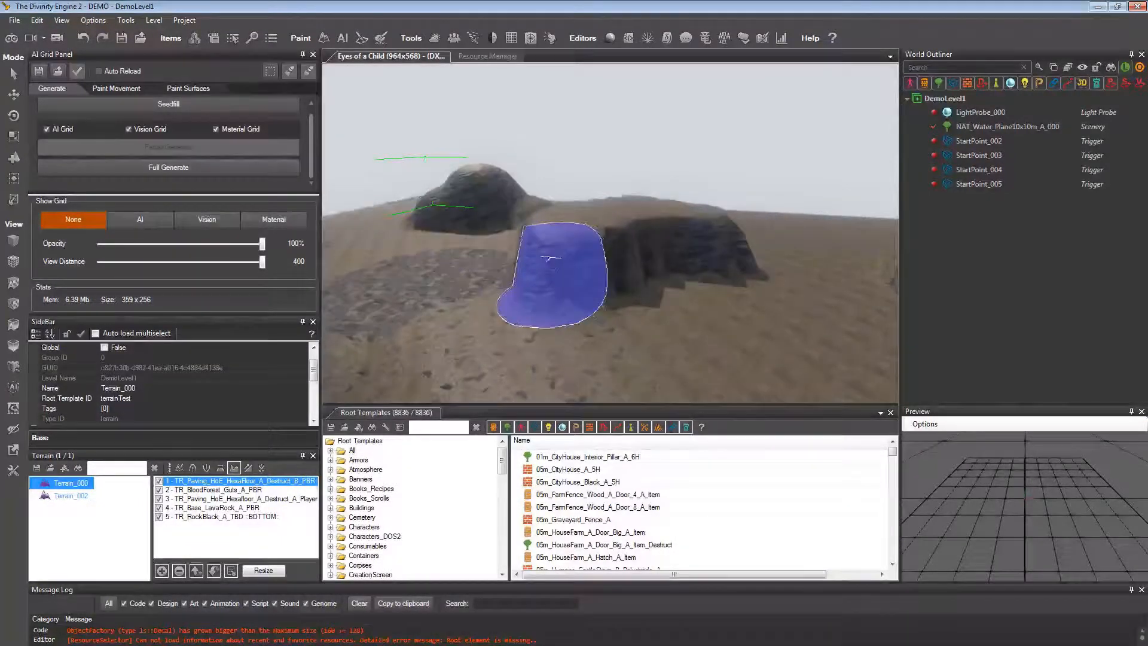
pyautogui.moveTo(549, 257); pyautogui.dragTo(548, 257, button='right')
pyautogui.moveTo(549, 258)
pyautogui.mouseDown()
pyautogui.moveTo(656, 235)
pyautogui.moveTo(745, 263)
pyautogui.moveTo(760, 249)
pyautogui.moveTo(755, 260)
pyautogui.moveTo(565, 244)
pyautogui.moveTo(658, 255)
pyautogui.mouseUp()
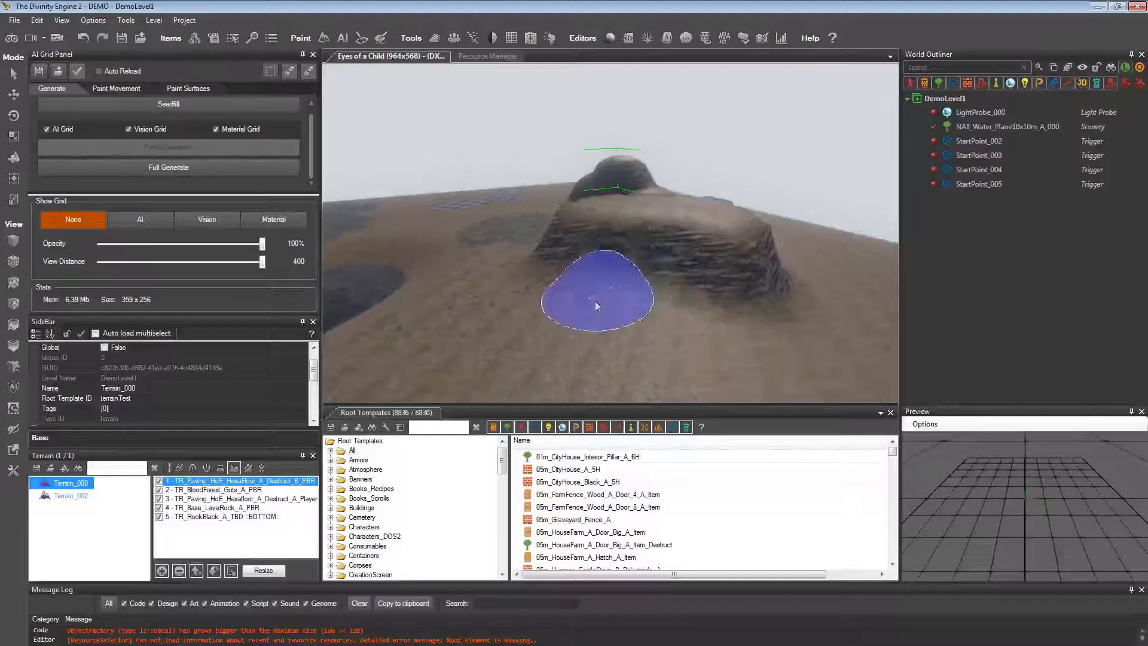
# Smooth the steep sides of the tall plateau and the lower plateau beside it.
pyautogui.moveTo(597, 301); pyautogui.dragTo(600, 302, button='right')
pyautogui.moveTo(594, 302)
pyautogui.mouseDown()
pyautogui.moveTo(618, 281)
pyautogui.moveTo(784, 235)
pyautogui.moveTo(747, 249)
pyautogui.moveTo(600, 224)
pyautogui.moveTo(749, 221)
pyautogui.moveTo(622, 235)
pyautogui.mouseUp()
pyautogui.moveTo(622, 235)
pyautogui.mouseDown(button='right')
pyautogui.moveTo(653, 230)
pyautogui.moveTo(662, 249)
pyautogui.mouseUp(button='right')
pyautogui.moveTo(580, 283)
pyautogui.mouseDown()
pyautogui.moveTo(410, 289)
pyautogui.moveTo(587, 238)
pyautogui.moveTo(476, 281)
pyautogui.moveTo(569, 256)
pyautogui.moveTo(551, 261)
pyautogui.moveTo(596, 264)
pyautogui.mouseUp()
pyautogui.moveTo(596, 263)
pyautogui.mouseDown(button='right')
pyautogui.moveTo(712, 286)
pyautogui.moveTo(584, 290)
pyautogui.moveTo(695, 311)
pyautogui.moveTo(664, 309)
pyautogui.mouseUp(button='right')
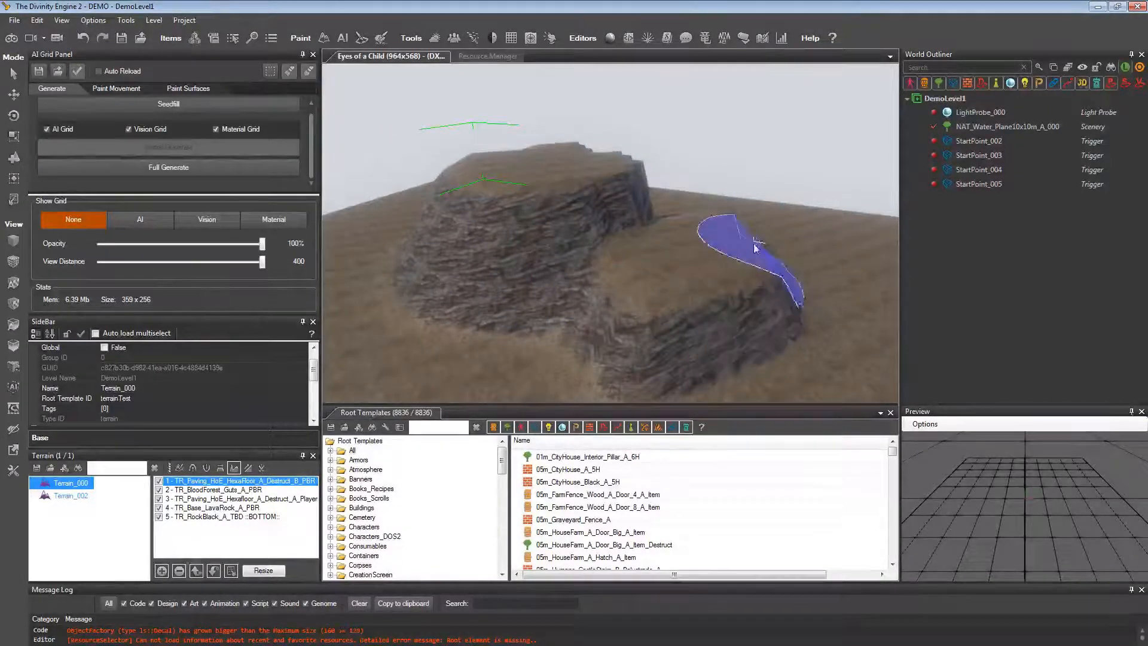
# Create a slope from the top of the lower plateau down to the surrounding ground.
pyautogui.moveTo(758, 275)
pyautogui.mouseDown(button='right')
pyautogui.moveTo(737, 258)
pyautogui.moveTo(760, 276)
pyautogui.moveTo(730, 270)
pyautogui.moveTo(539, 391)
pyautogui.mouseUp(button='right')
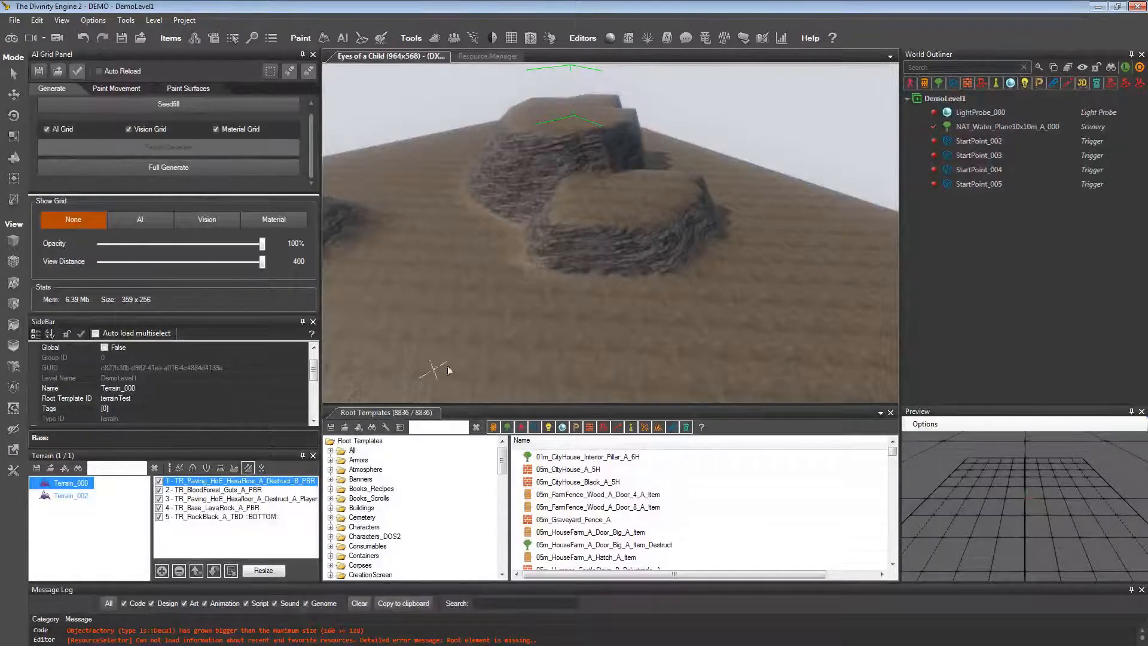
pyautogui.moveTo(449, 370); pyautogui.dragTo(524, 342, button='right')
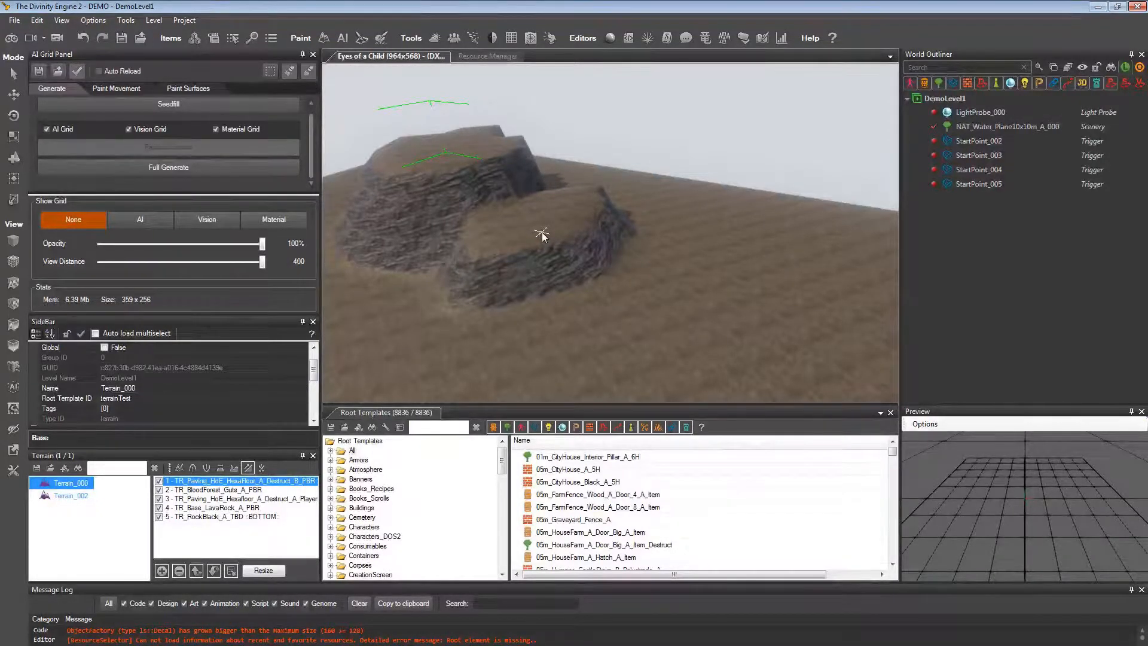
pyautogui.moveTo(550, 254); pyautogui.dragTo(624, 333)
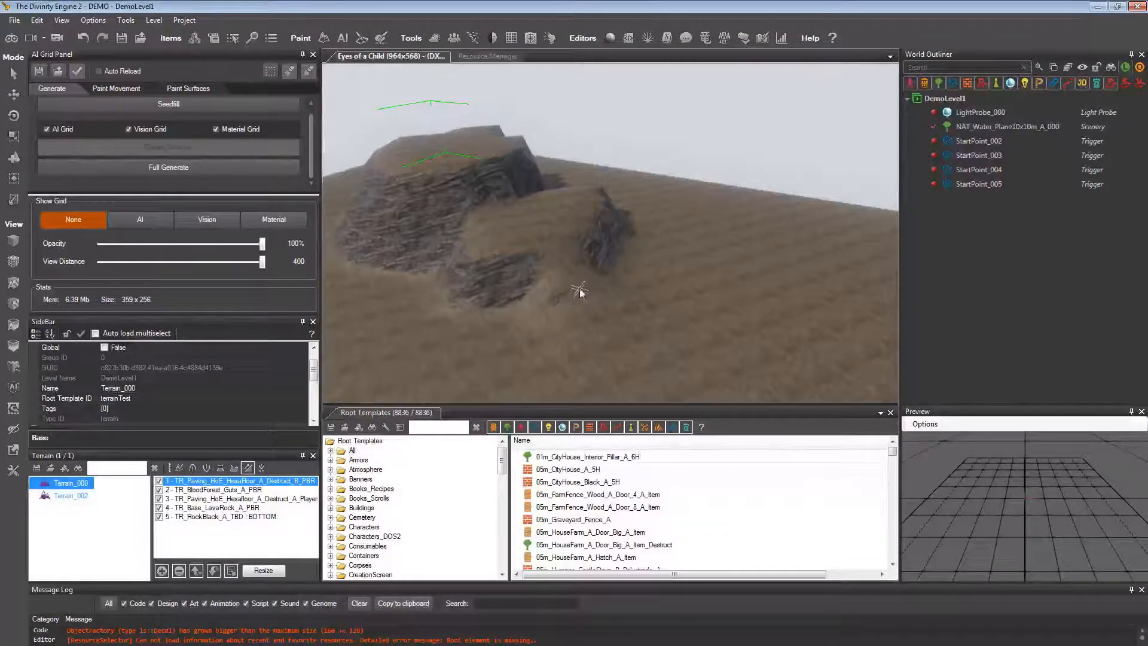
pyautogui.moveTo(592, 280)
pyautogui.mouseDown(button='right')
pyautogui.moveTo(581, 281)
pyautogui.moveTo(591, 277)
pyautogui.mouseUp(button='right')
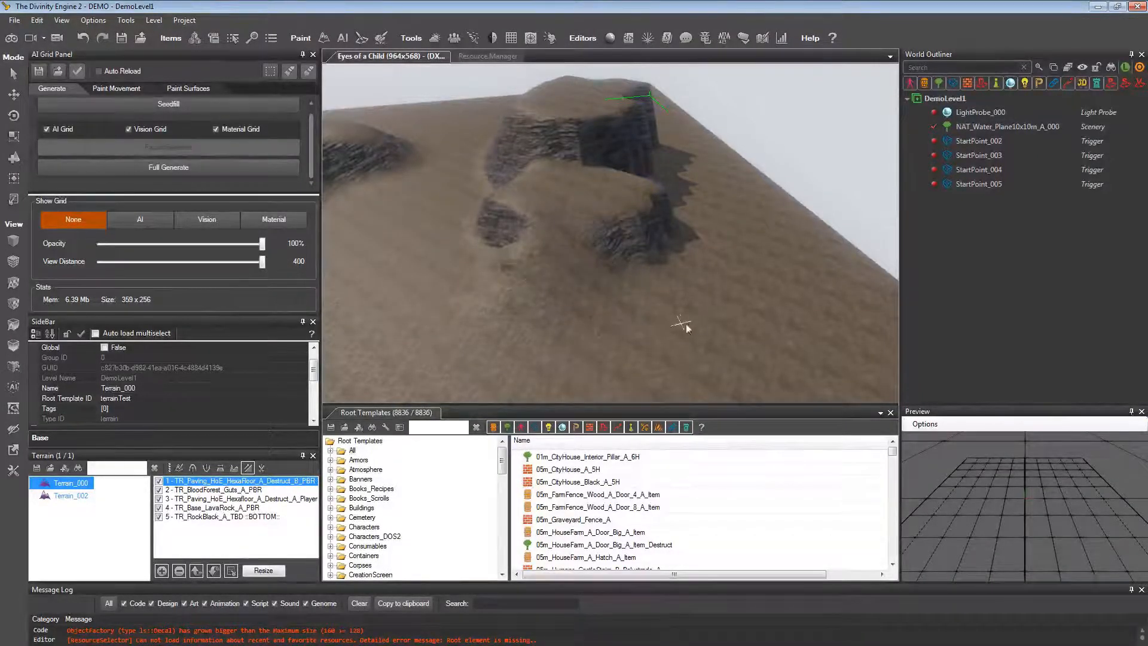
pyautogui.moveTo(687, 327)
pyautogui.mouseDown(button='right')
pyautogui.moveTo(698, 321)
pyautogui.moveTo(702, 339)
pyautogui.moveTo(672, 335)
pyautogui.moveTo(723, 324)
pyautogui.moveTo(574, 329)
pyautogui.moveTo(687, 332)
pyautogui.mouseUp(button='right')
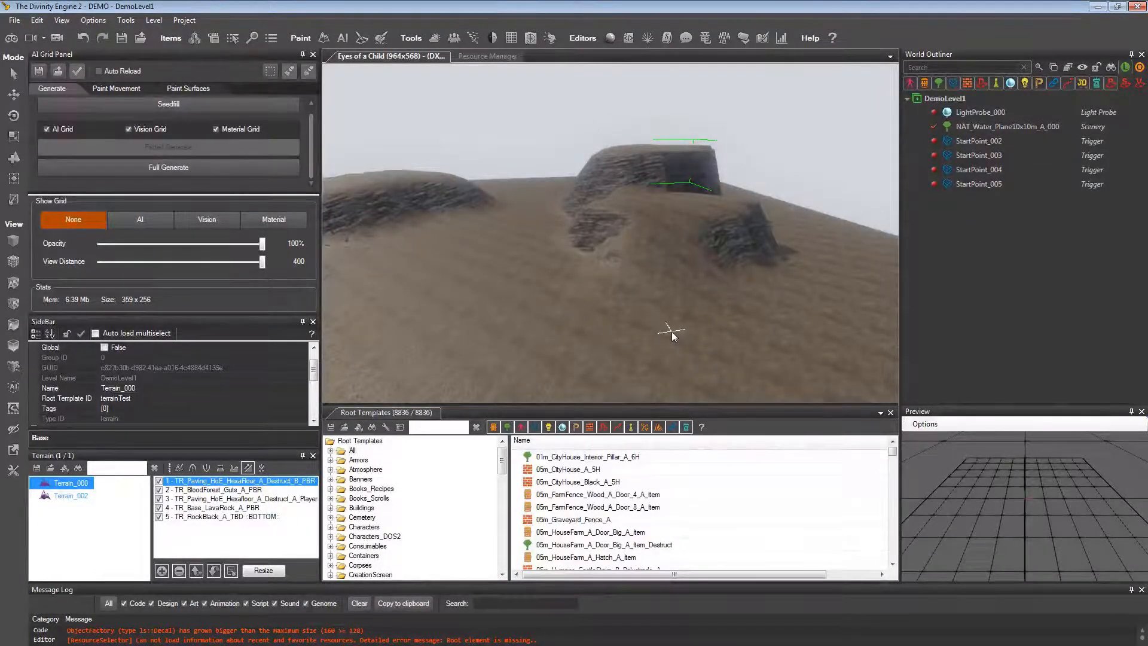
pyautogui.moveTo(671, 331); pyautogui.dragTo(596, 314, button='right')
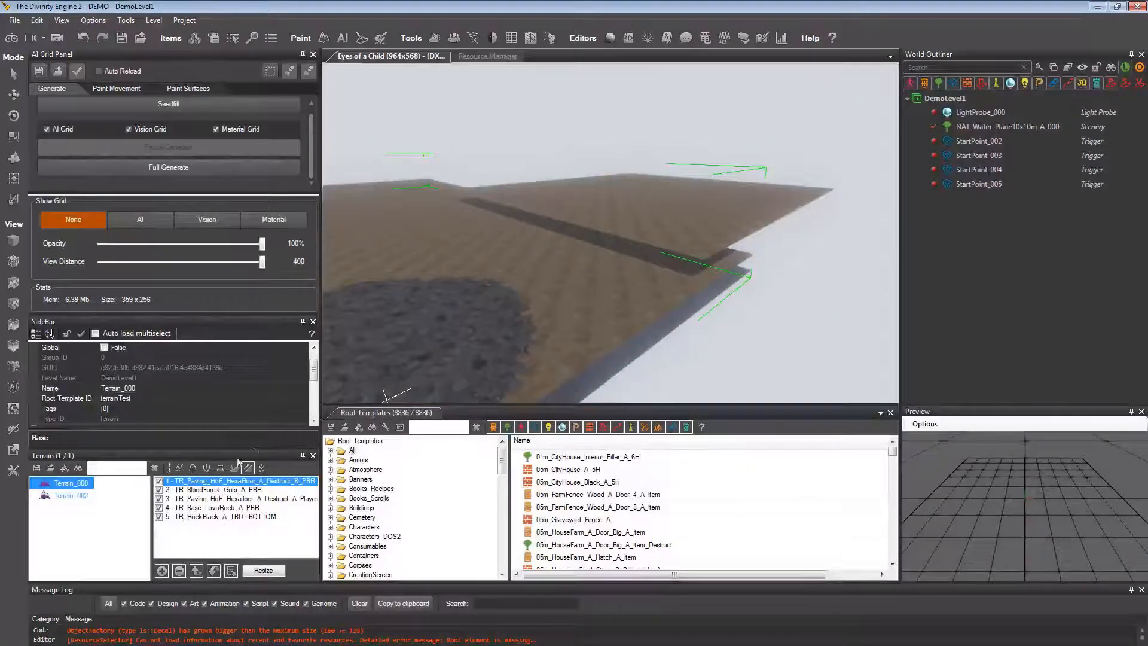
# Raise the ground across the area where Terrain_000 and Terrain_002 meet.
pyautogui.click(192, 467)
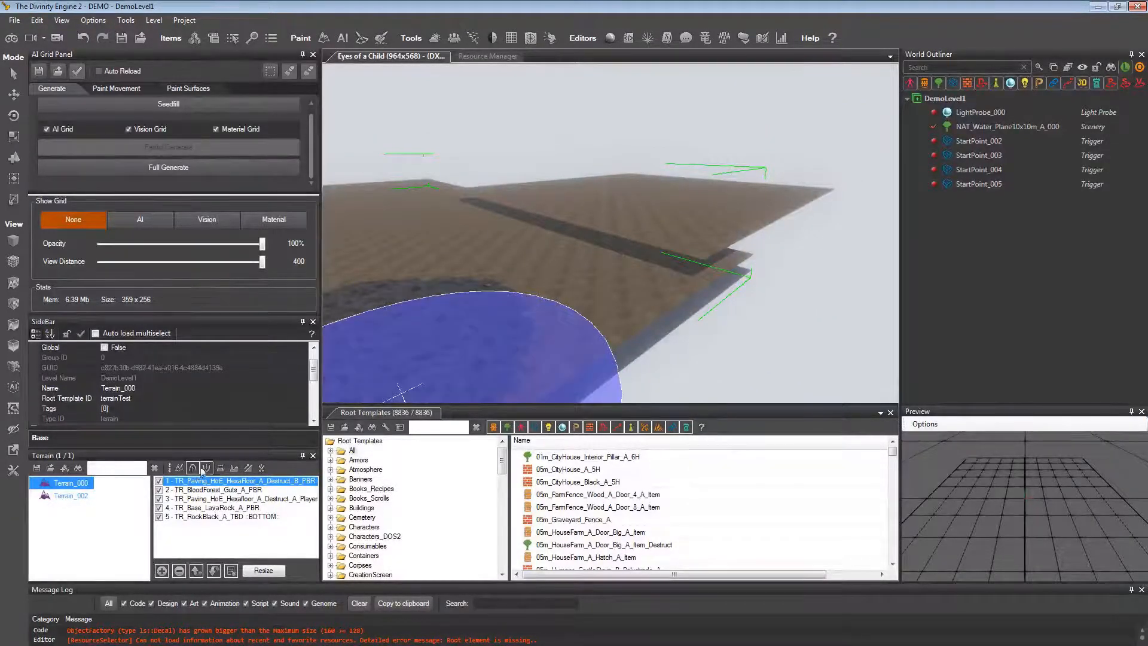
pyautogui.moveTo(634, 243)
pyautogui.mouseDown()
pyautogui.moveTo(659, 229)
pyautogui.moveTo(687, 276)
pyautogui.mouseUp()
pyautogui.moveTo(690, 275)
pyautogui.mouseDown(button='right')
pyautogui.moveTo(717, 274)
pyautogui.moveTo(679, 238)
pyautogui.moveTo(750, 275)
pyautogui.moveTo(694, 262)
pyautogui.moveTo(751, 290)
pyautogui.moveTo(701, 280)
pyautogui.mouseUp(button='right')
# Set Edit Selected Only to True in the Raise terrain options and select Terrain_002 in the level.
pyautogui.click(190, 472)
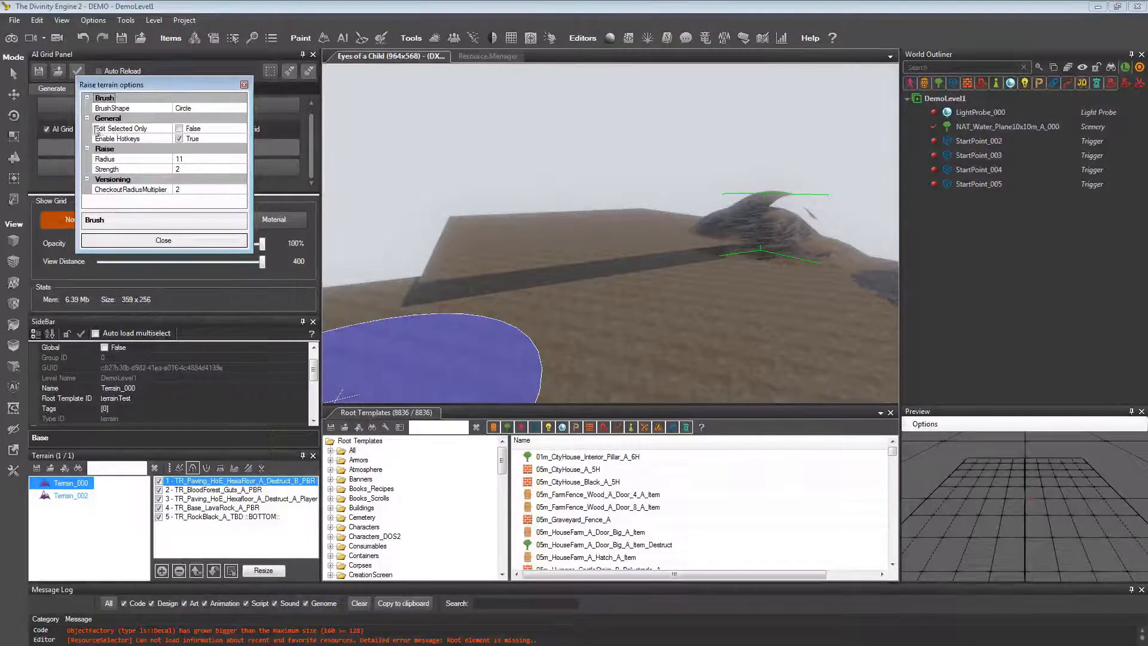
pyautogui.click(180, 129)
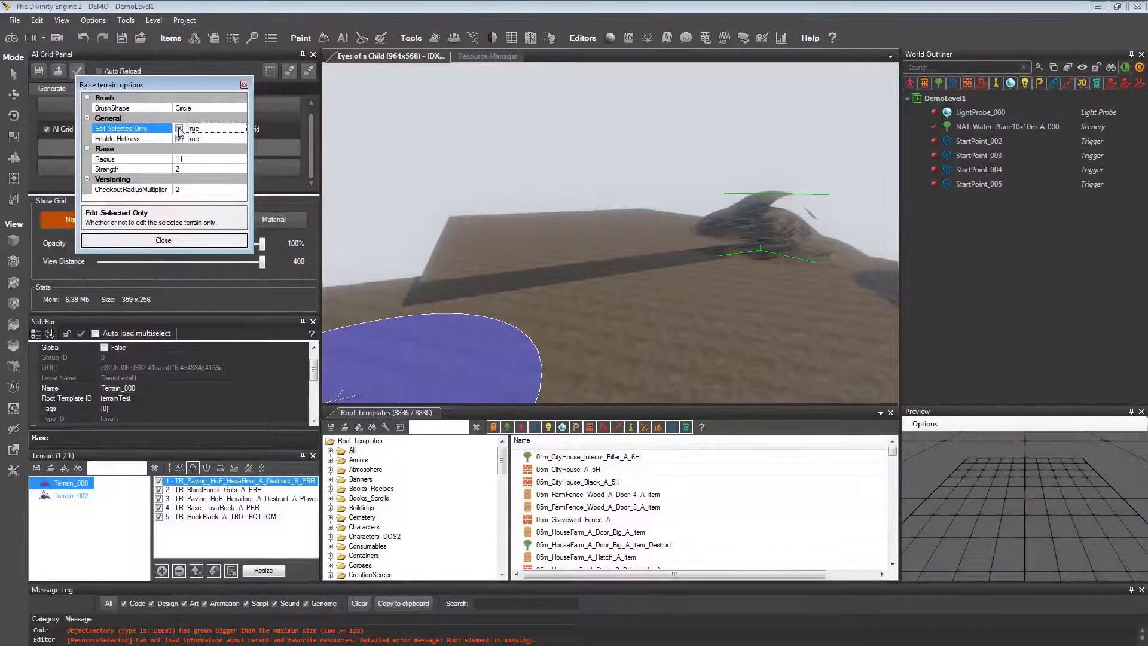
pyautogui.click(17, 80)
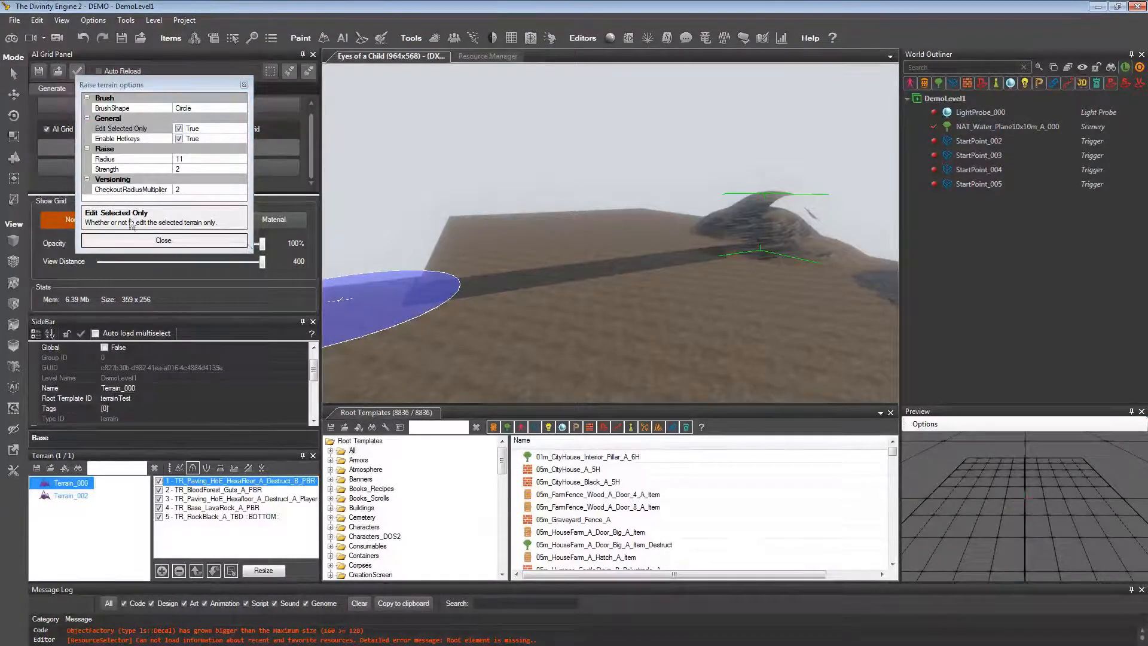
pyautogui.click(163, 240)
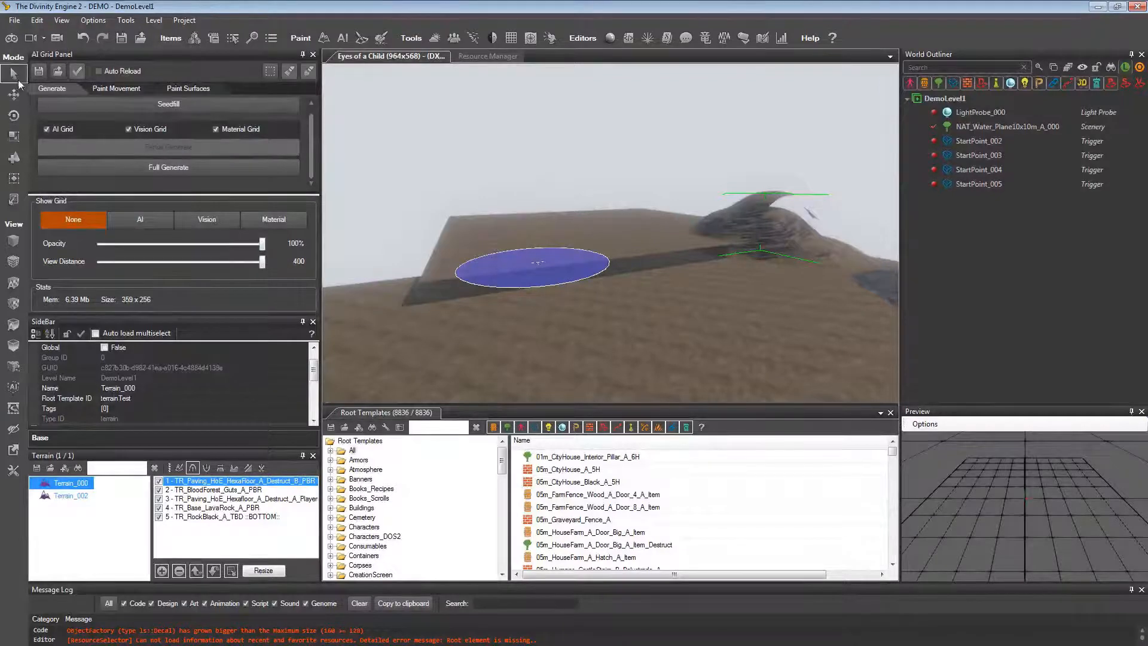
pyautogui.click(544, 258)
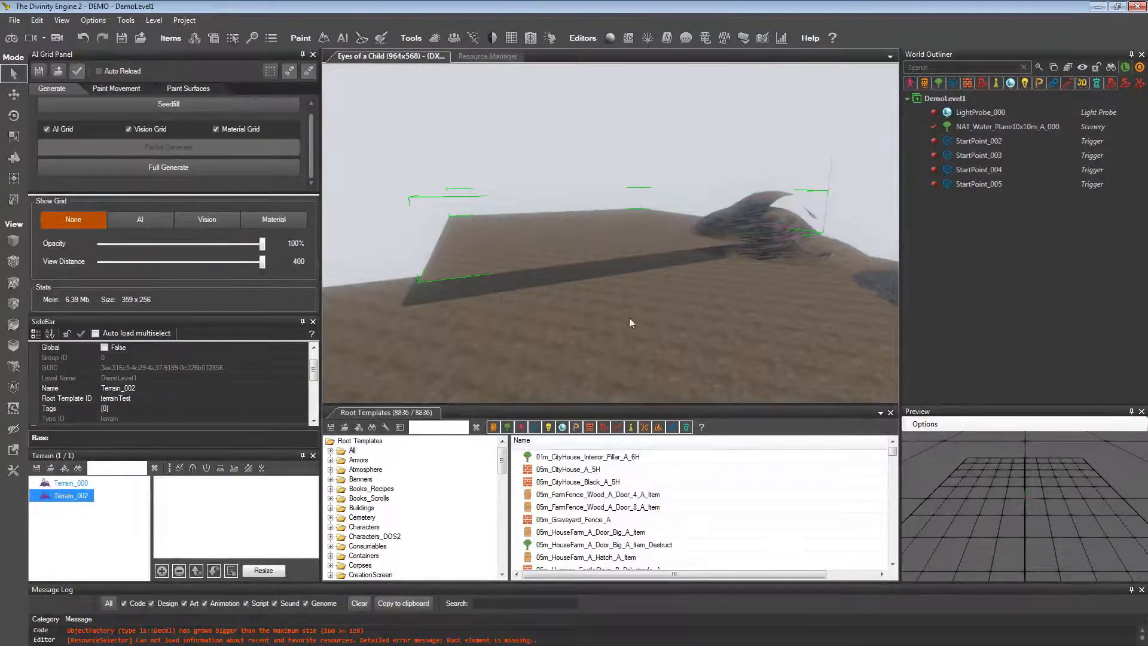
# Raise the ground on the selected Terrain_002 near its border with Terrain_000, using radius 11 and strength 2.
pyautogui.click(194, 470)
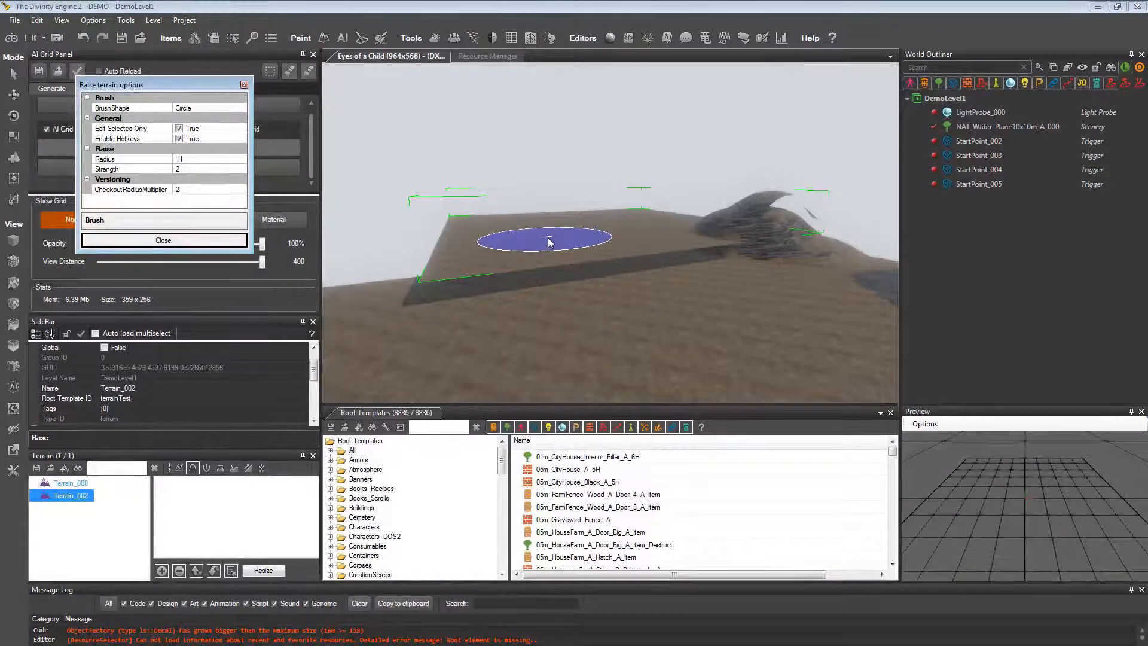
pyautogui.click(549, 241)
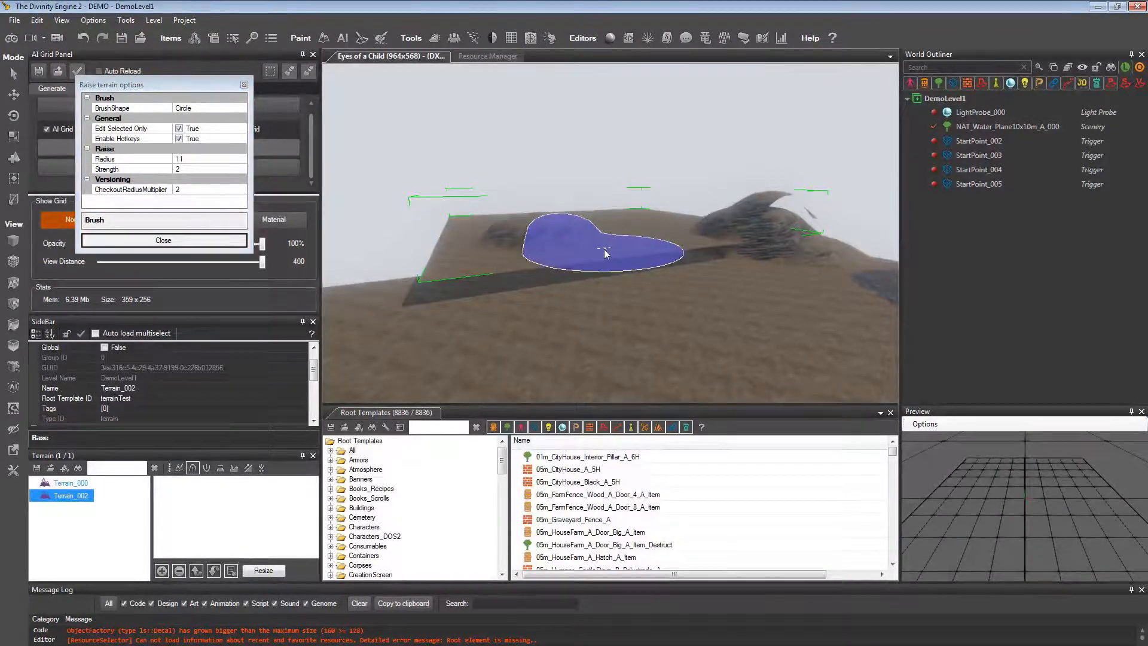
pyautogui.moveTo(560, 284)
pyautogui.mouseDown(button='right')
pyautogui.moveTo(579, 269)
pyautogui.moveTo(631, 267)
pyautogui.moveTo(541, 259)
pyautogui.moveTo(568, 277)
pyautogui.moveTo(508, 286)
pyautogui.moveTo(566, 277)
pyautogui.mouseUp(button='right')
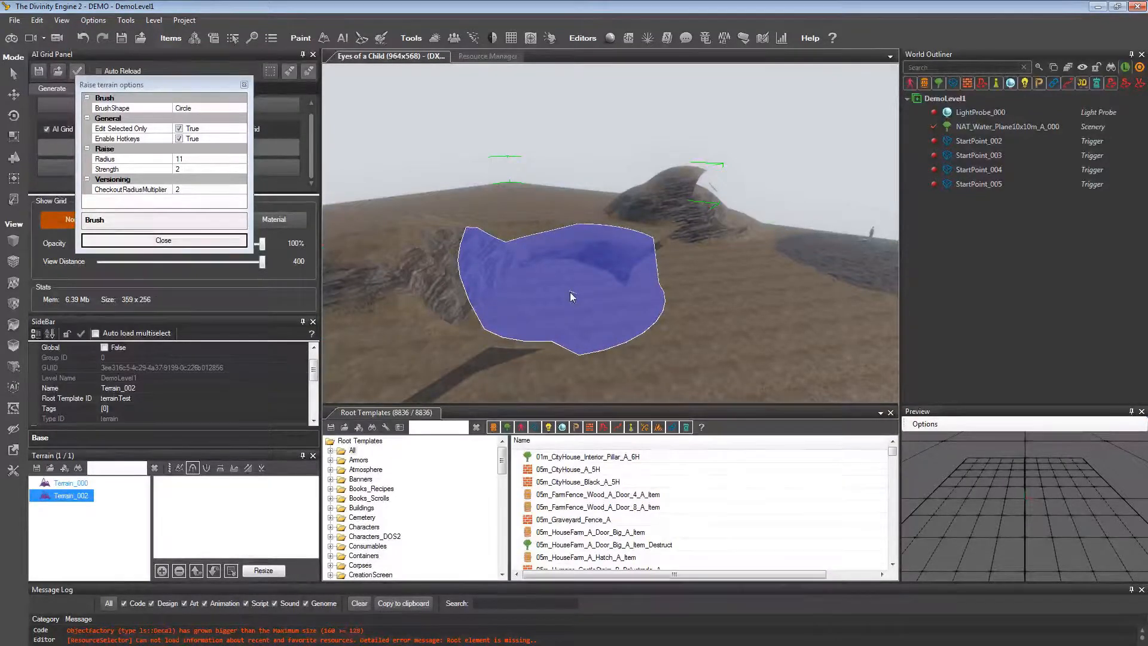
pyautogui.press('w')
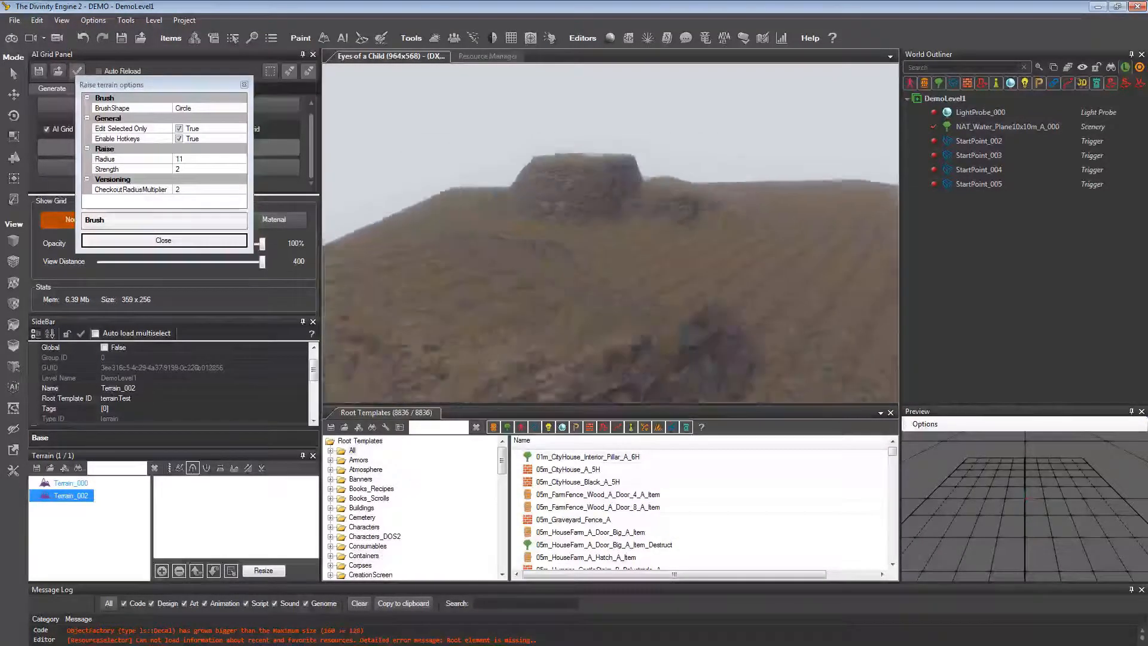
pyautogui.press('s')
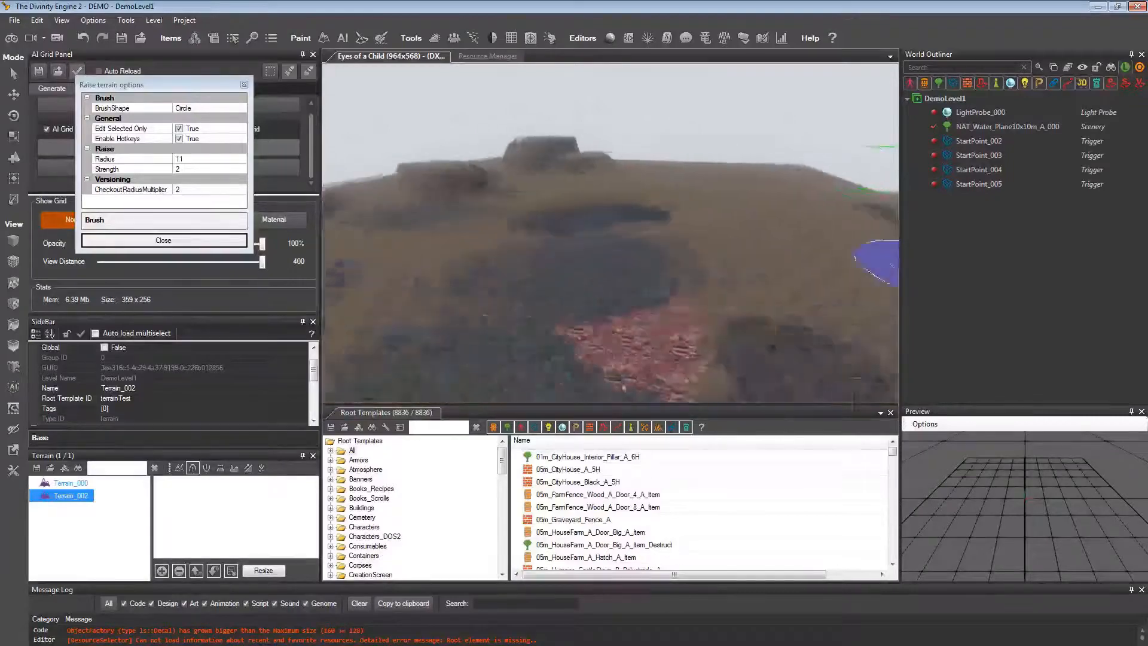
pyautogui.press('a')
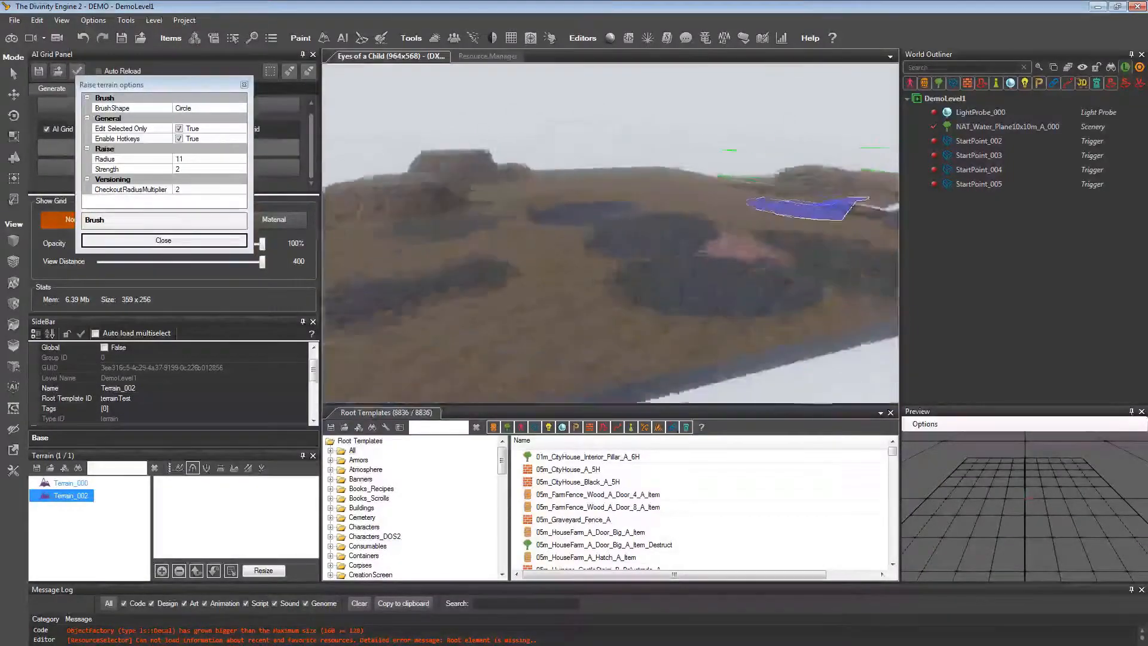